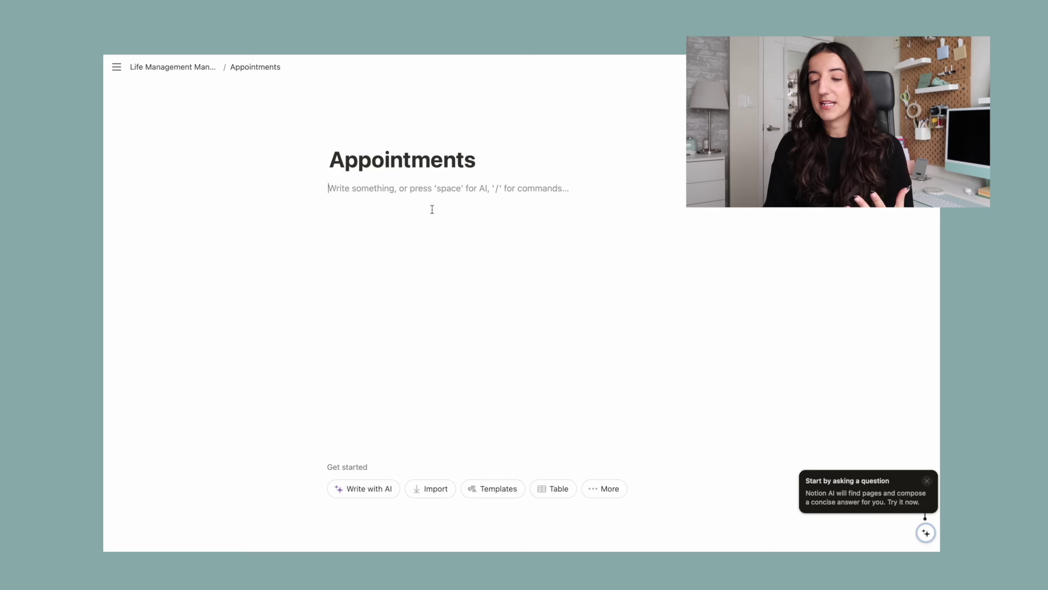
Step: Insert a table database on the Appointments page using the / menu
text(/)
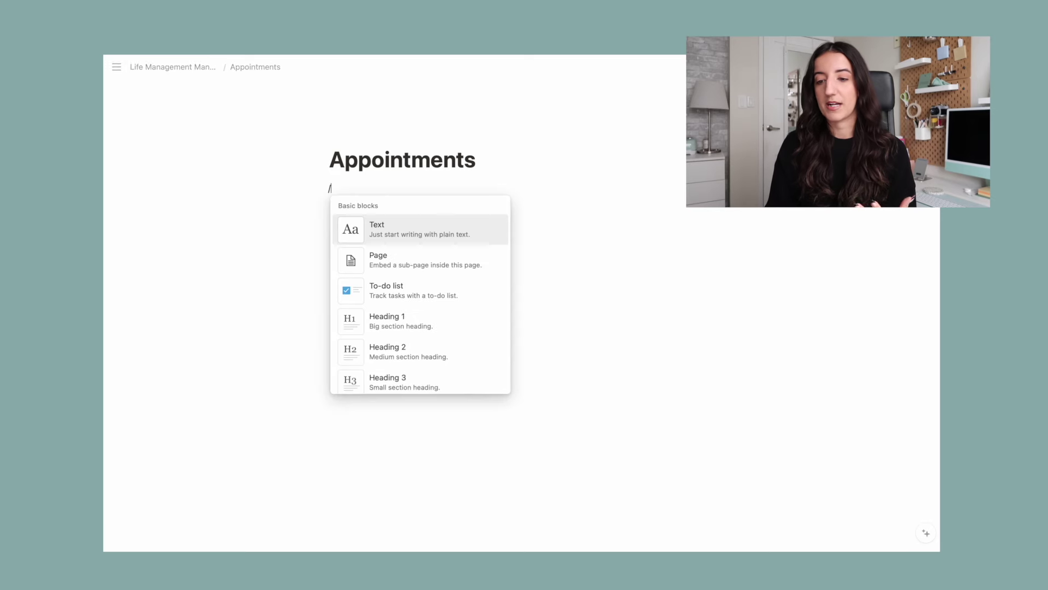
scroll(434, 296, down, 2)
scroll(434, 296, down, 10)
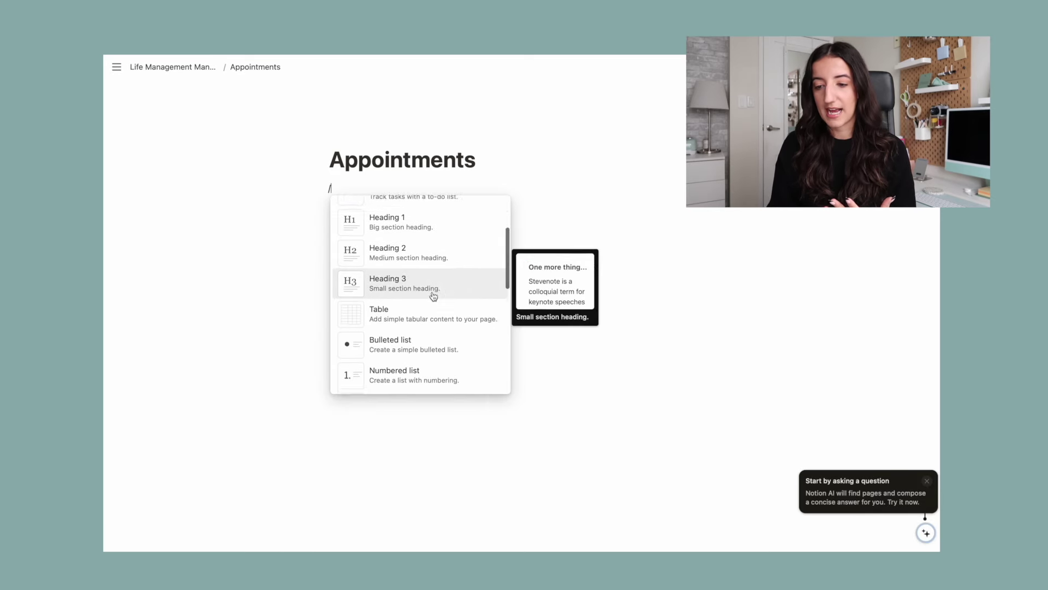
scroll(370, 224, down, 2)
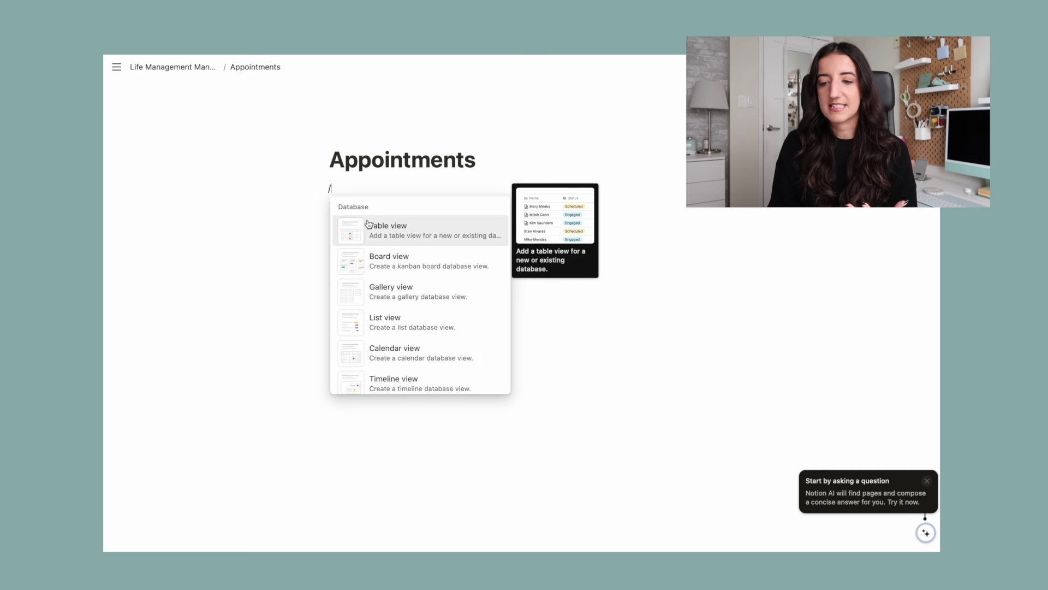
scroll(421, 304, down, 5)
scroll(415, 311, up, 5)
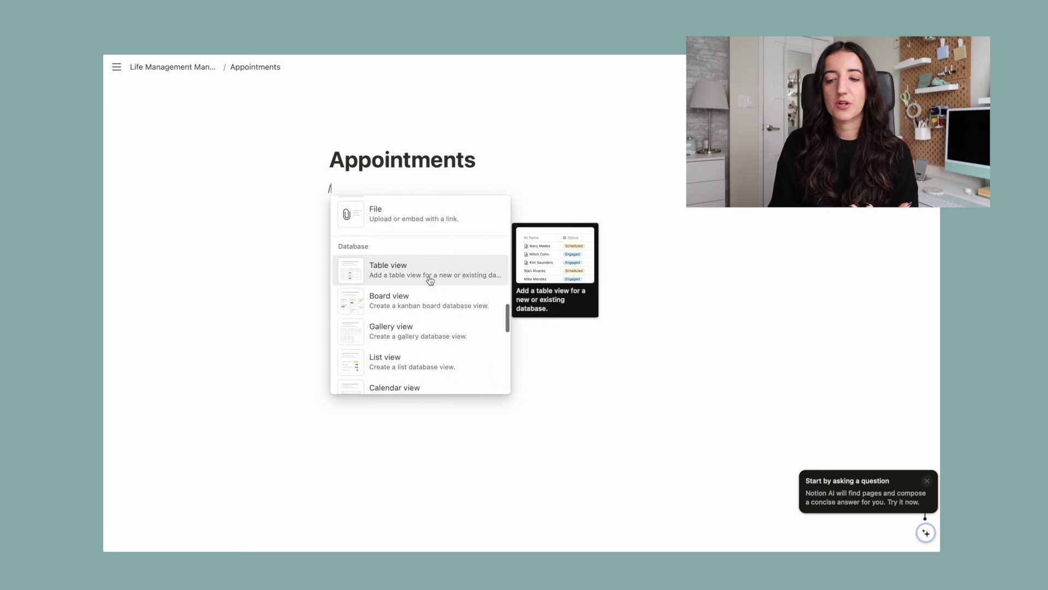
click(430, 276)
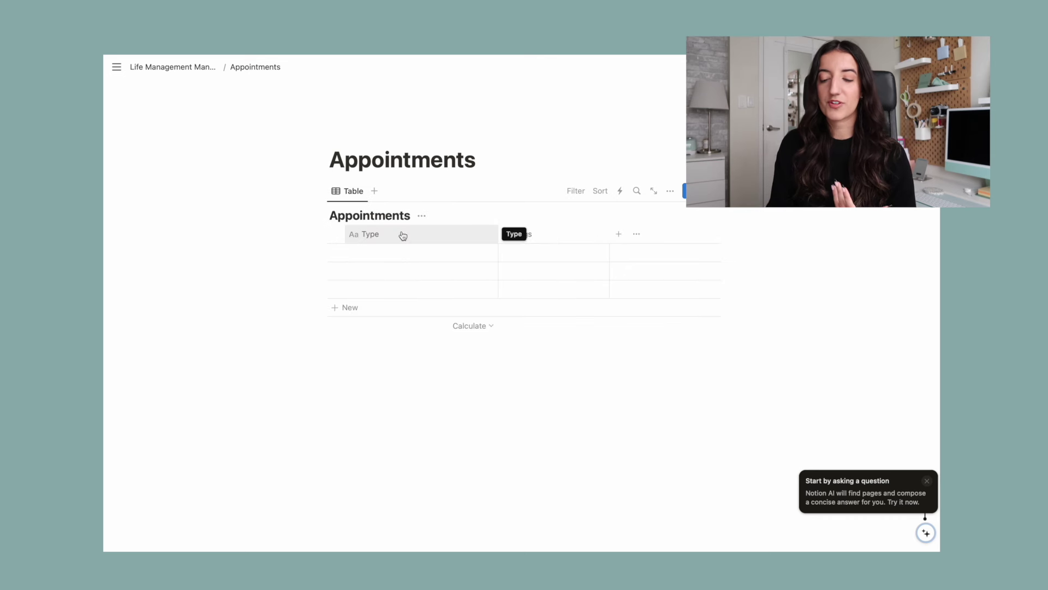
Step: Set up the Type title column and enter Annual Cleaning as the first row
click(394, 236)
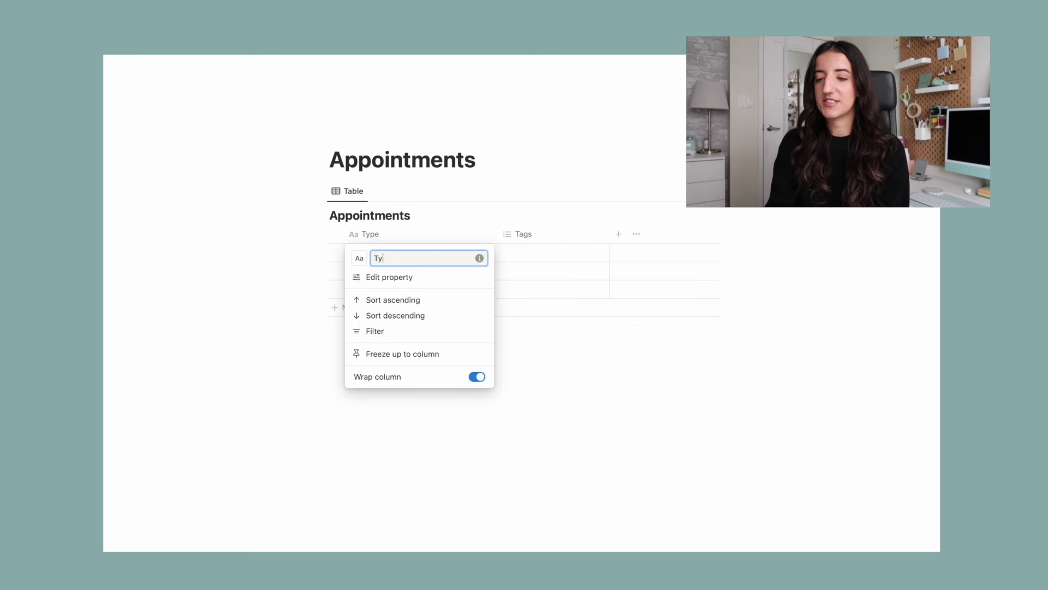
click(544, 331)
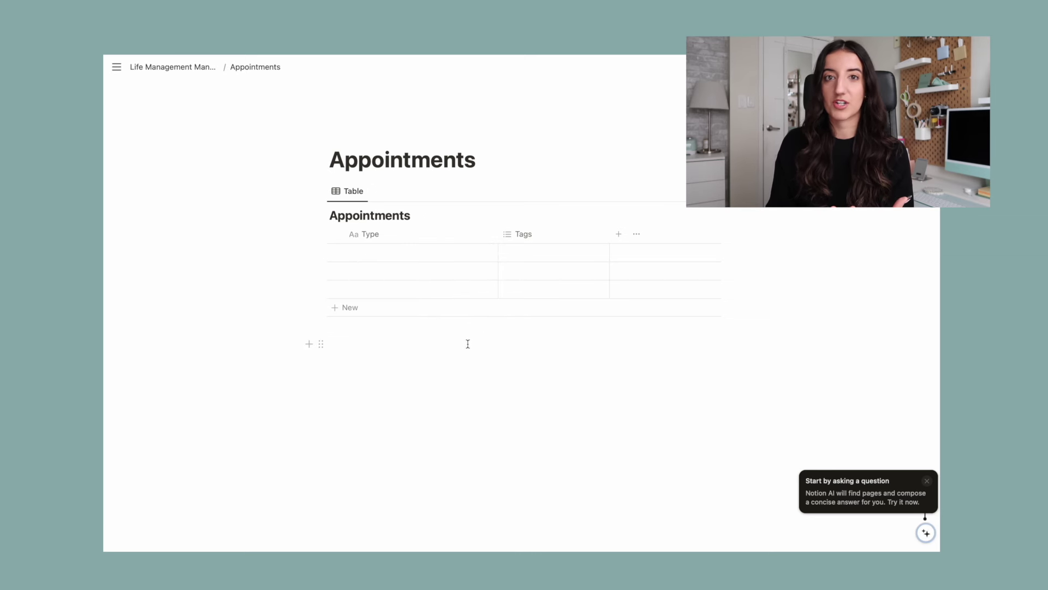
click(379, 254)
text(Ann)
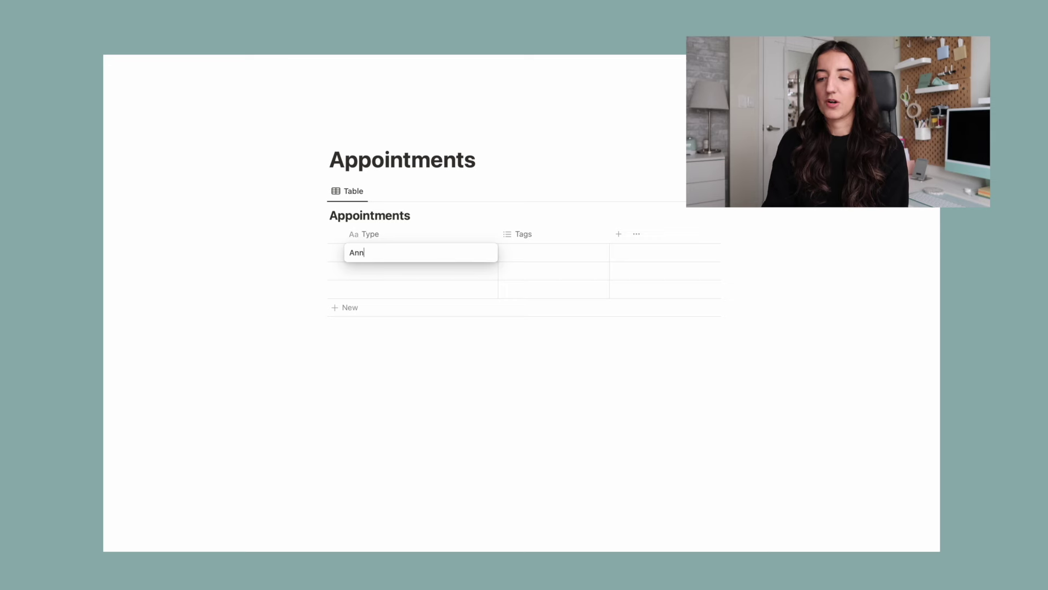
text(ual Cleaning)
key(Return)
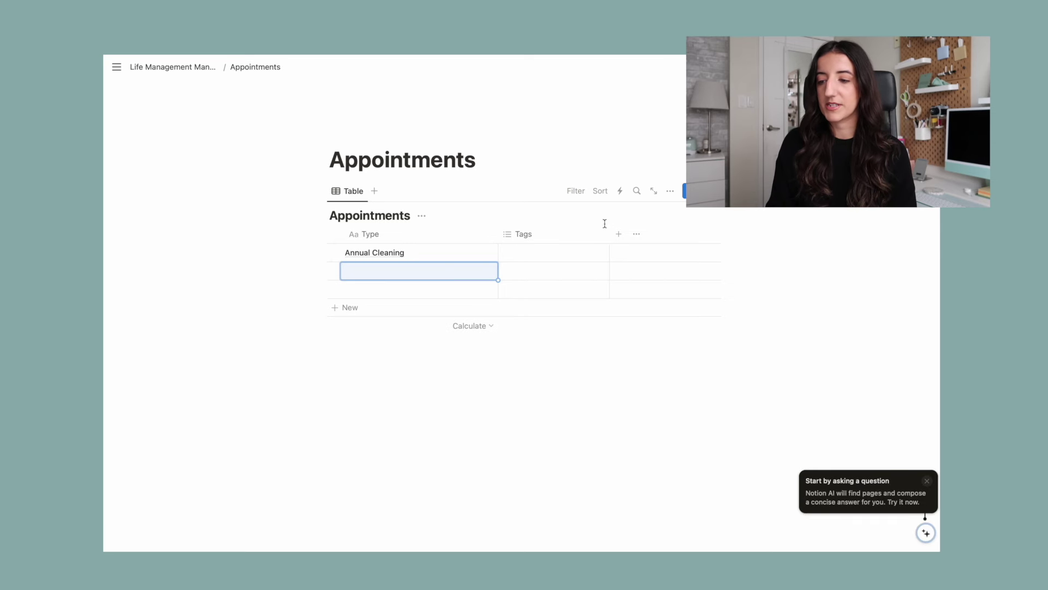
Step: Add a Date column as the first column and date Annual Cleaning February 6, 2024
click(619, 234)
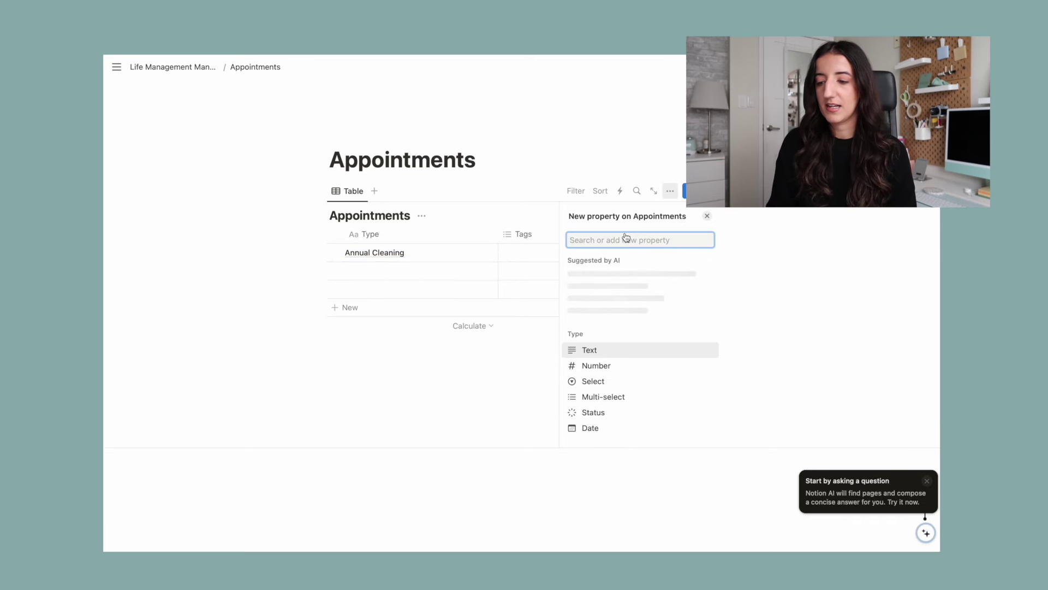
click(590, 429)
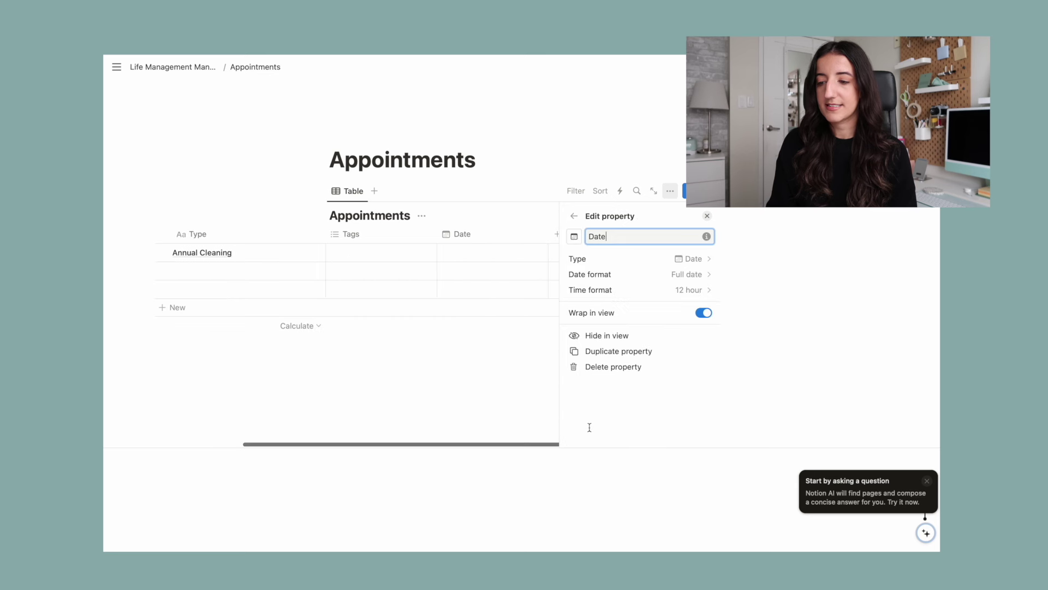
click(707, 215)
drag(618, 236, 432, 236)
mouse_move(365, 240)
mouse_down()
mouse_move(386, 236)
mouse_move(367, 239)
mouse_up()
click(367, 256)
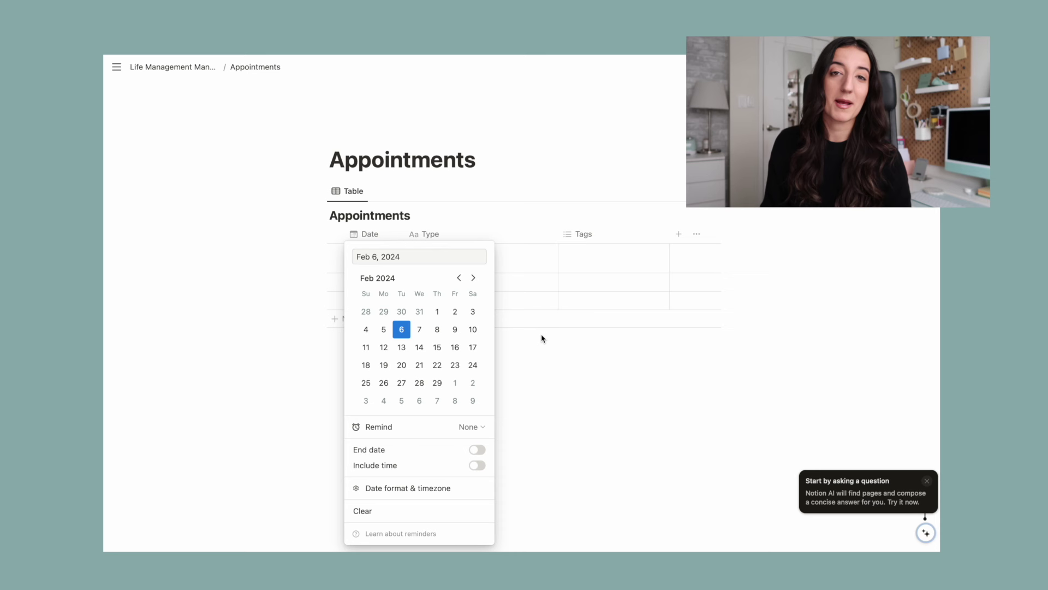
key(Escape)
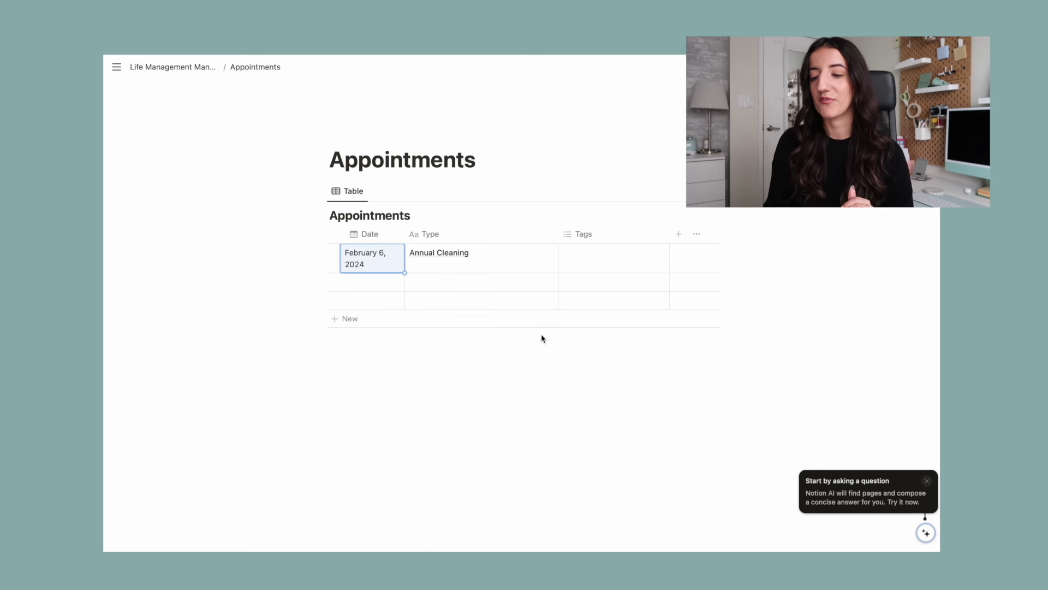
Step: Widen the Date column and tag the Annual Cleaning row with a new Dentist tag
drag(404, 239, 417, 239)
click(622, 247)
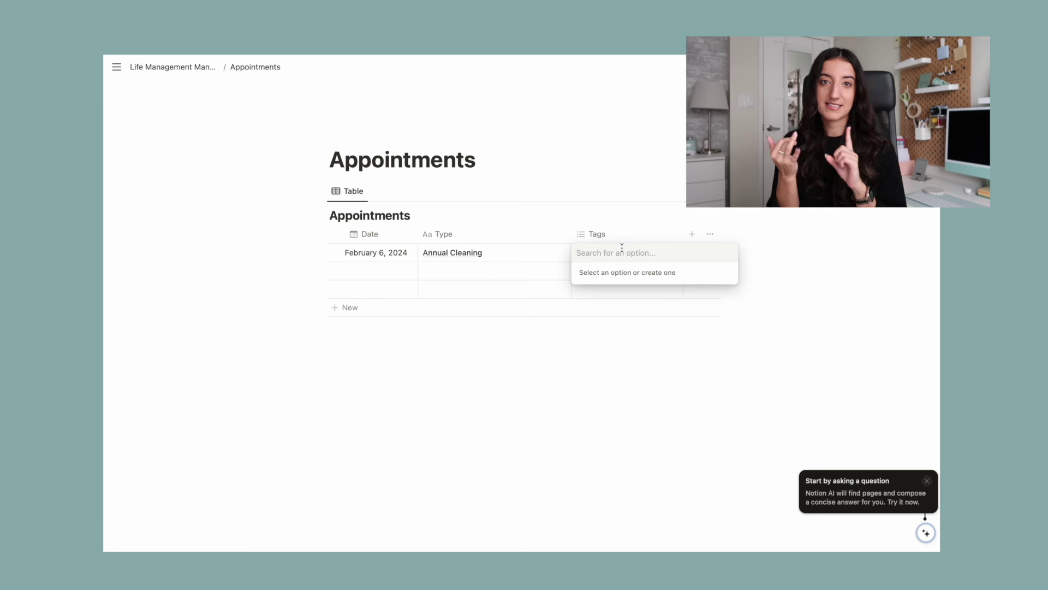
text(D)
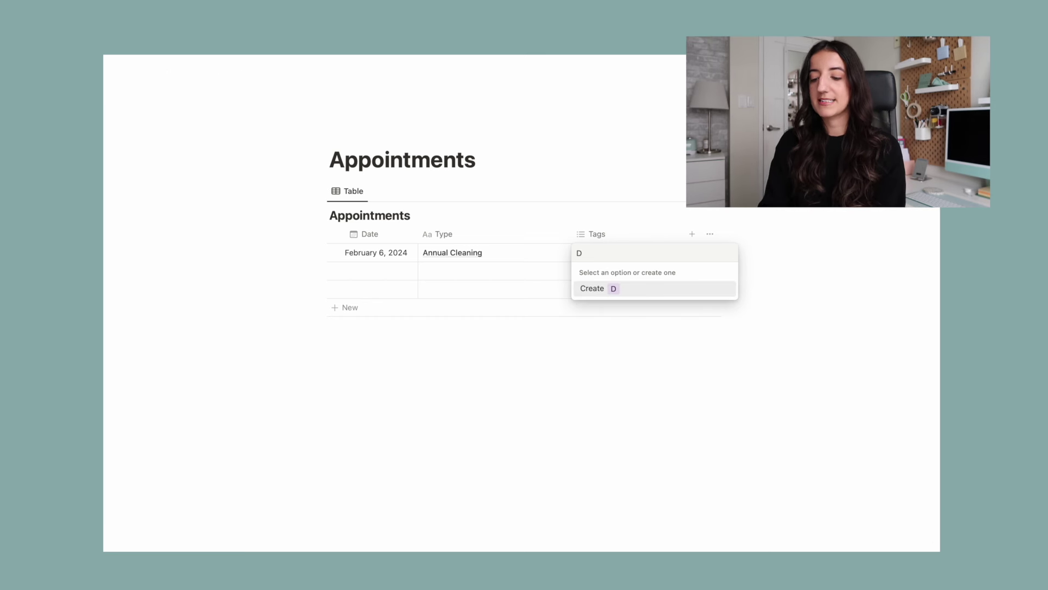
text(entist)
key(Return)
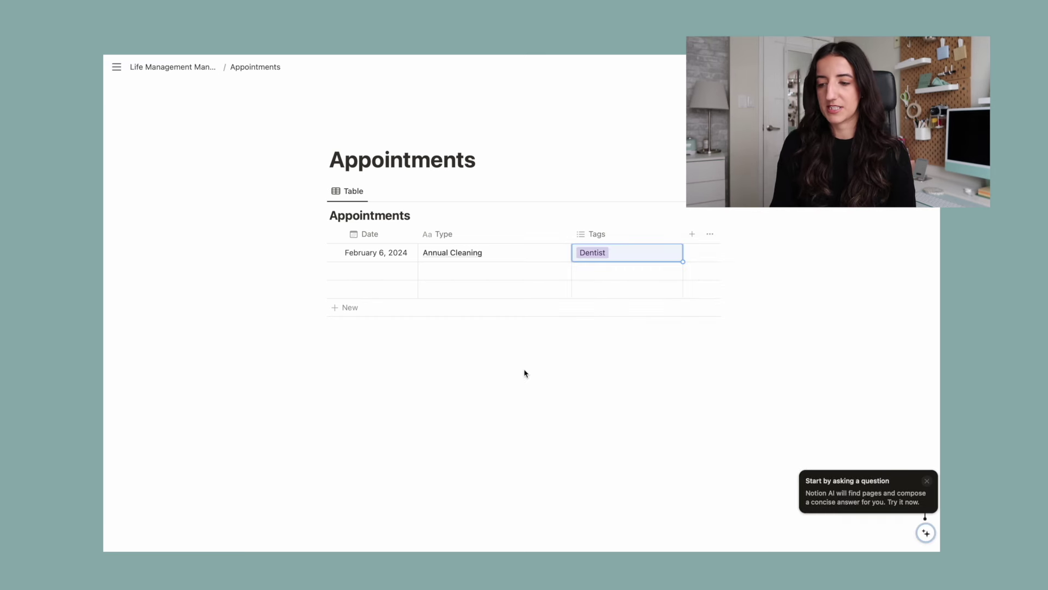
click(540, 352)
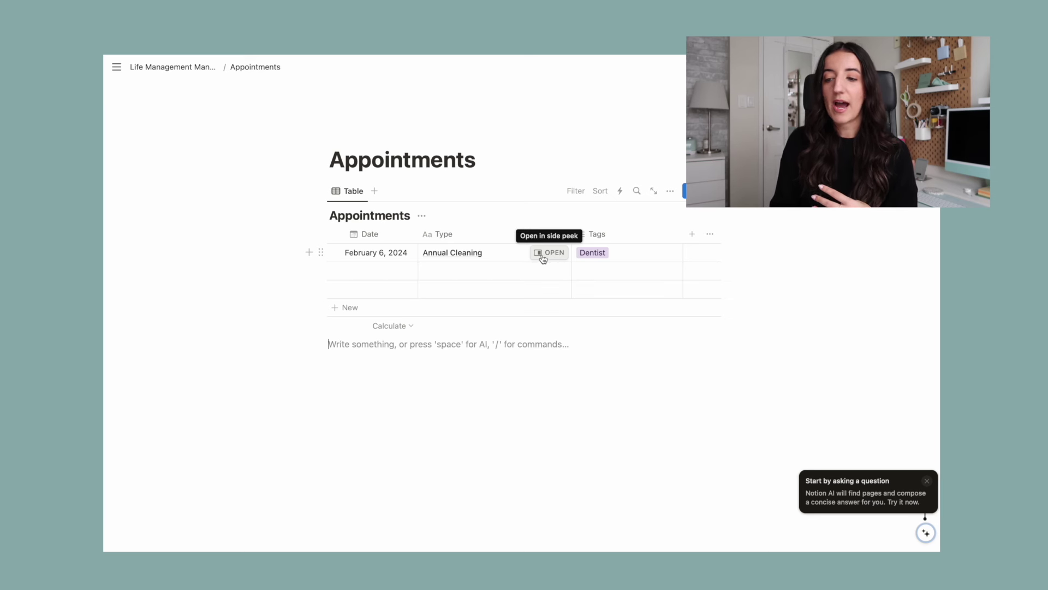
Step: Start an empty bulleted list on the Annual Cleaning entry page, then close its preview
click(542, 256)
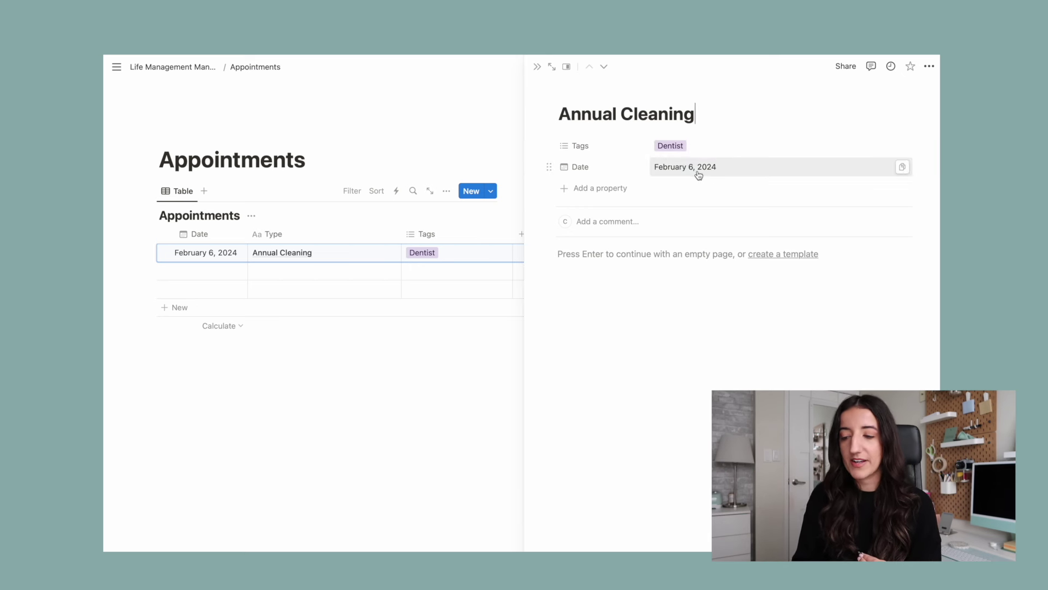
click(607, 188)
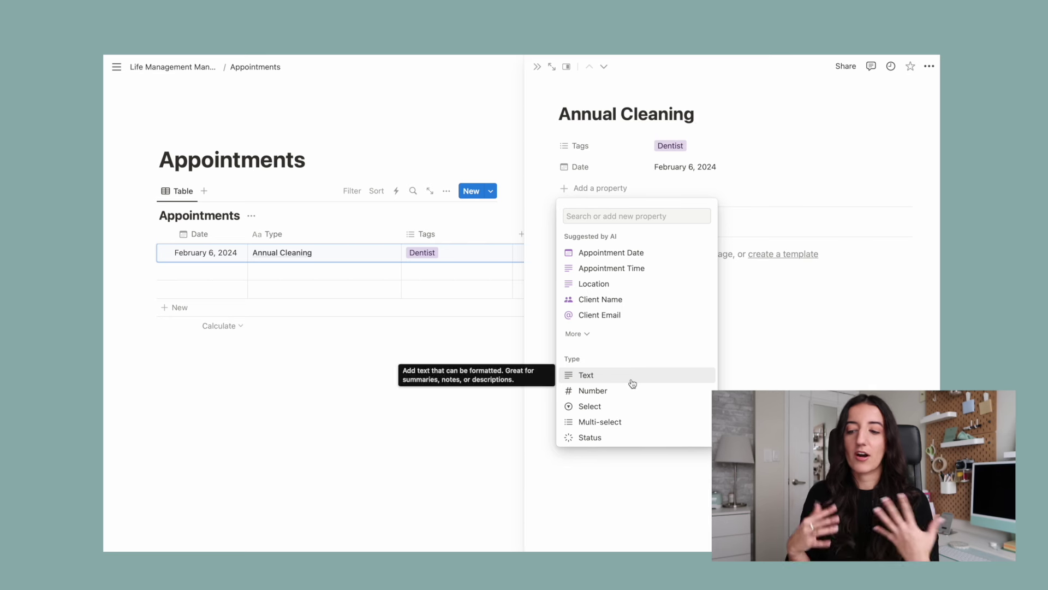
click(578, 259)
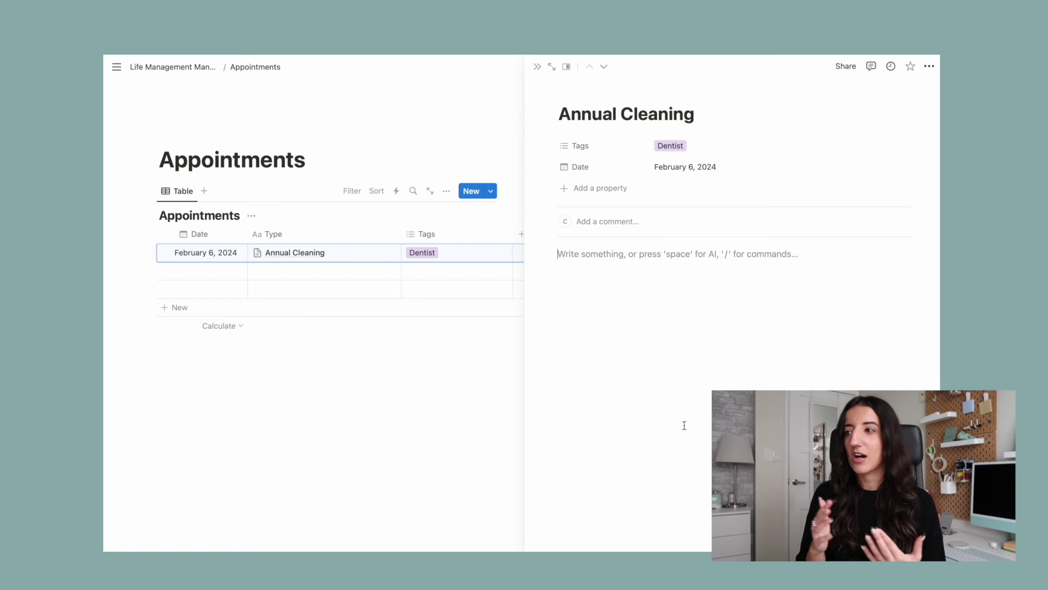
text(-)
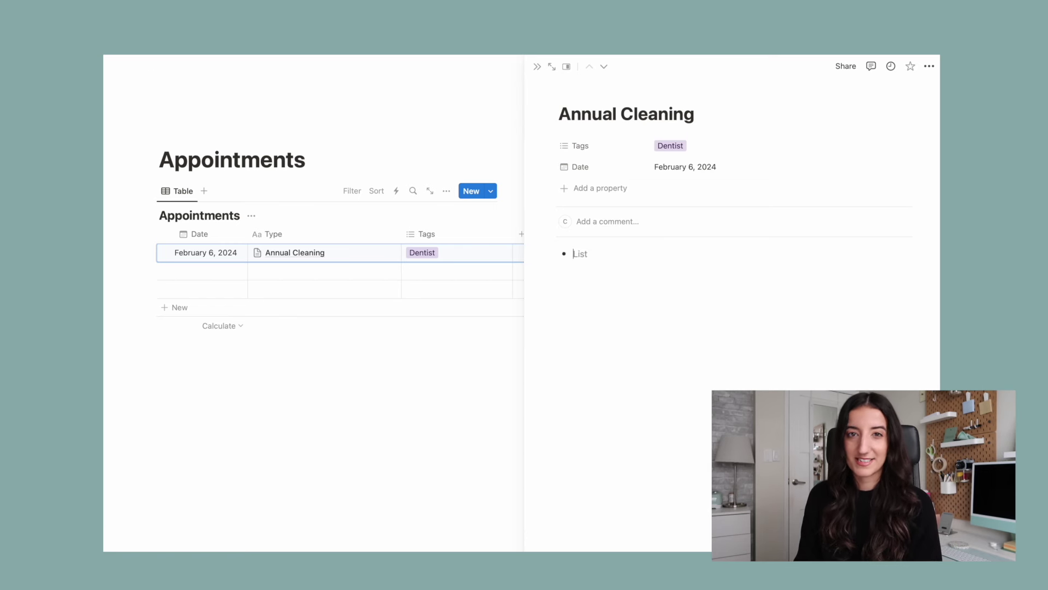
click(537, 67)
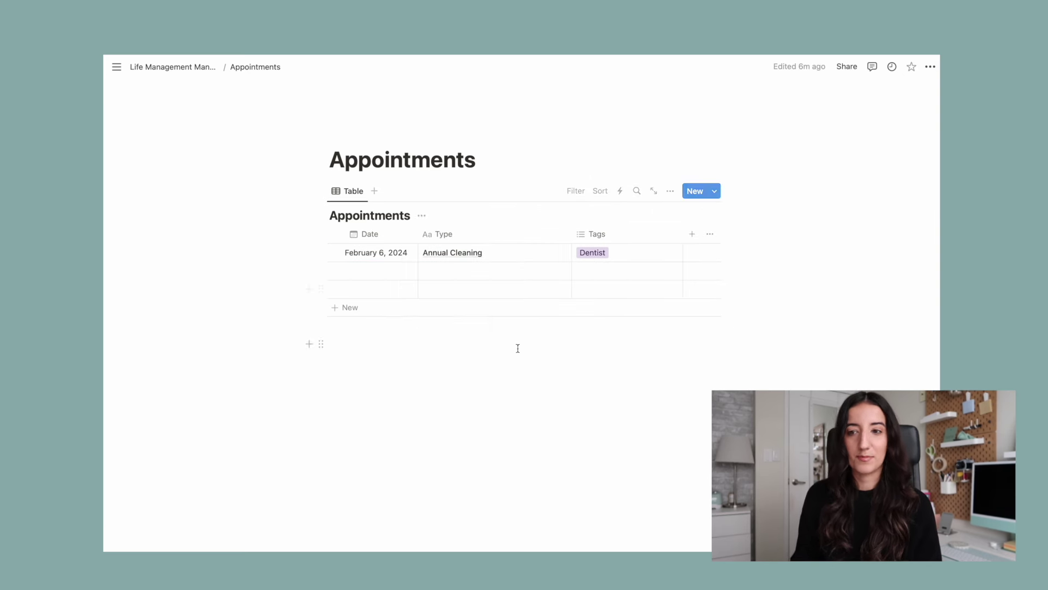
Step: Add a second row: February 9, 2024, Annual Physical, tagged Doctor
click(382, 271)
click(454, 329)
key(Escape)
click(485, 273)
text(D)
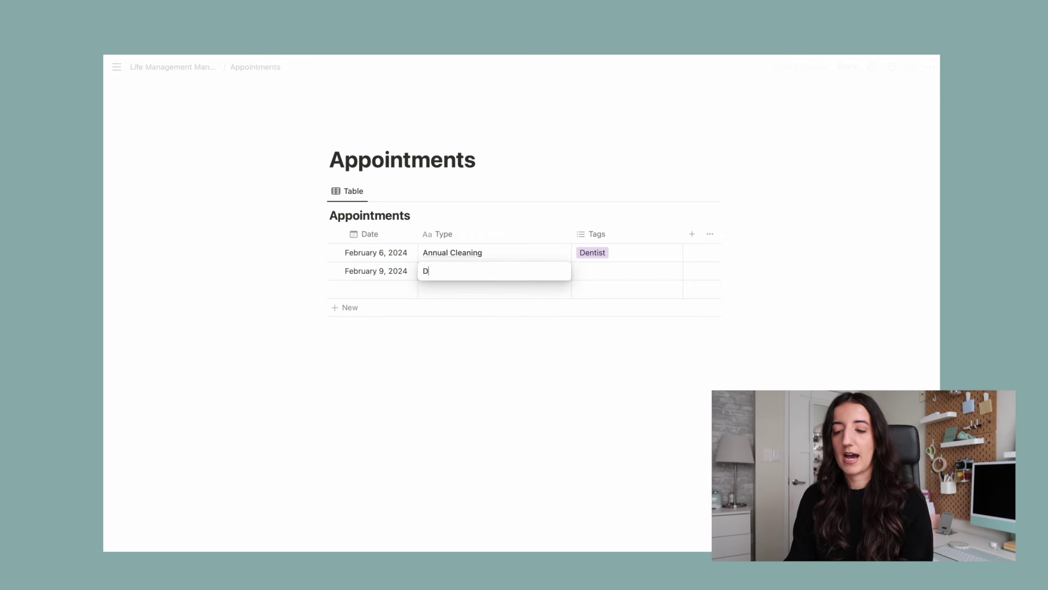
text(nnual Physical)
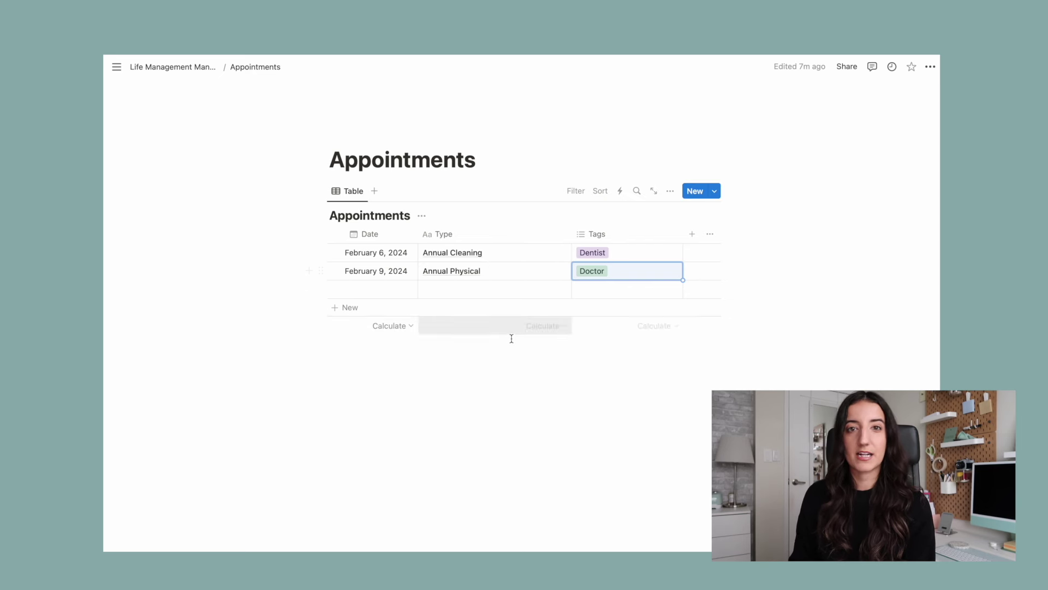
key(Escape)
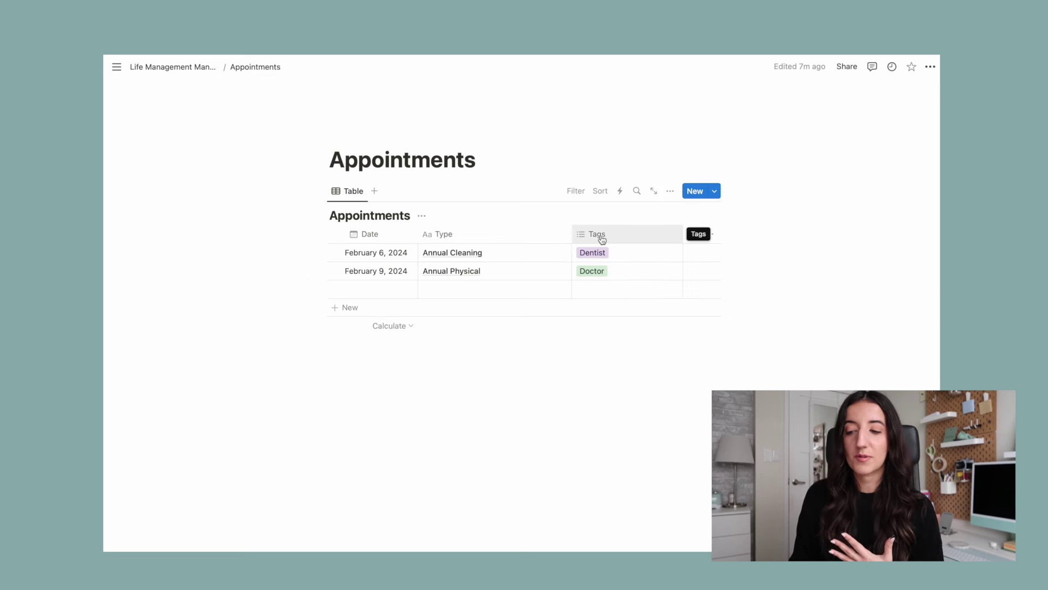
click(606, 235)
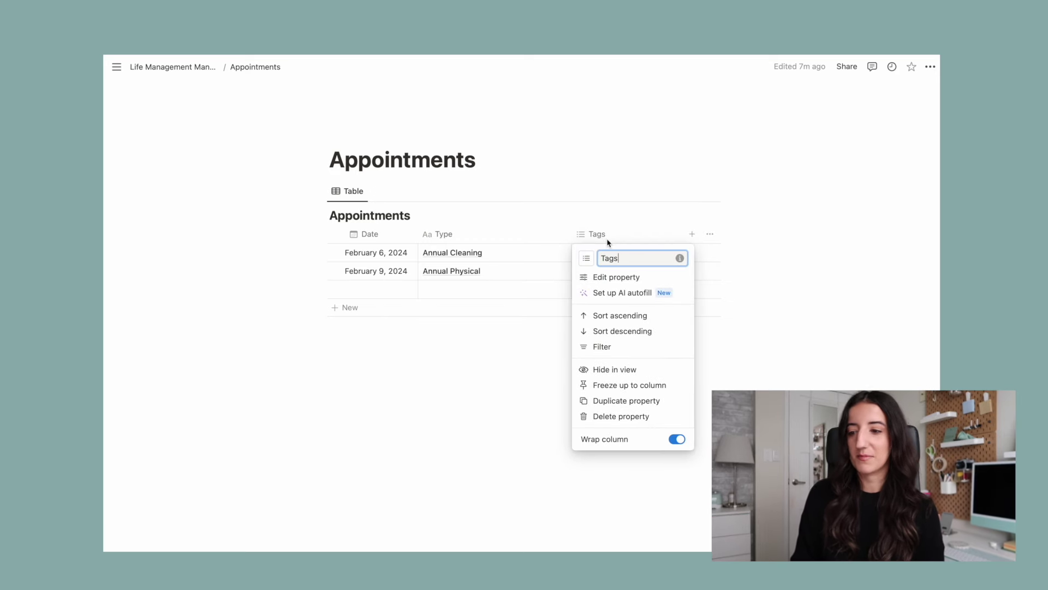
Step: Try a Dentist-only Tags filter, then clear it so both appointments show
click(608, 347)
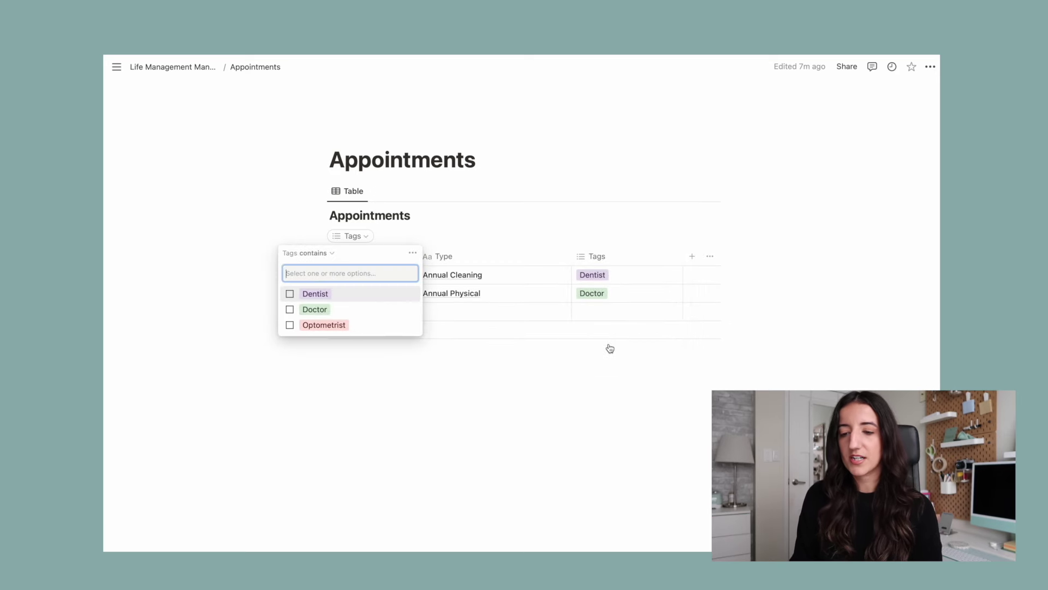
click(289, 294)
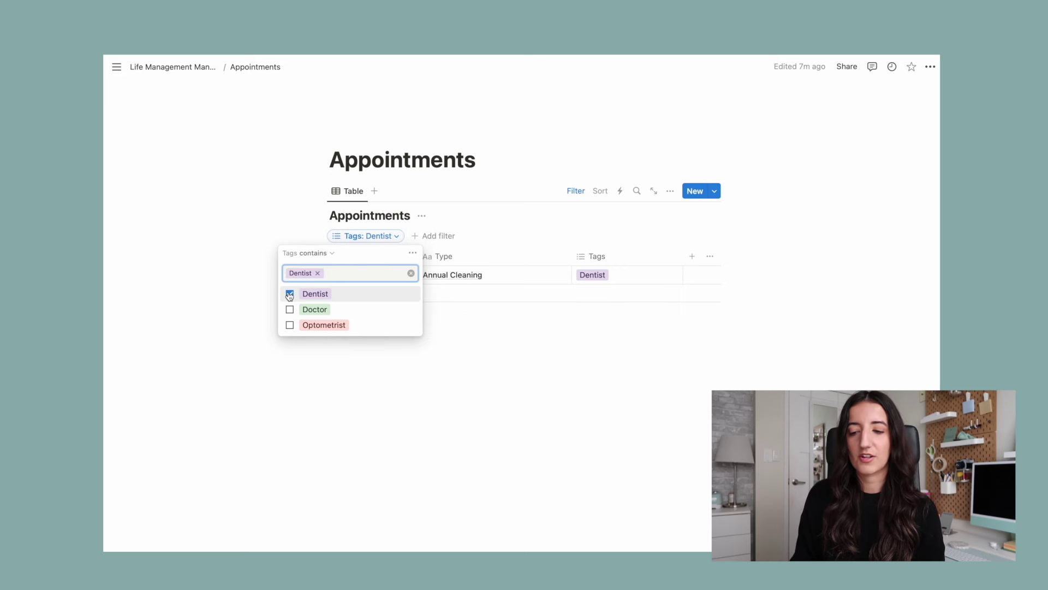
click(451, 329)
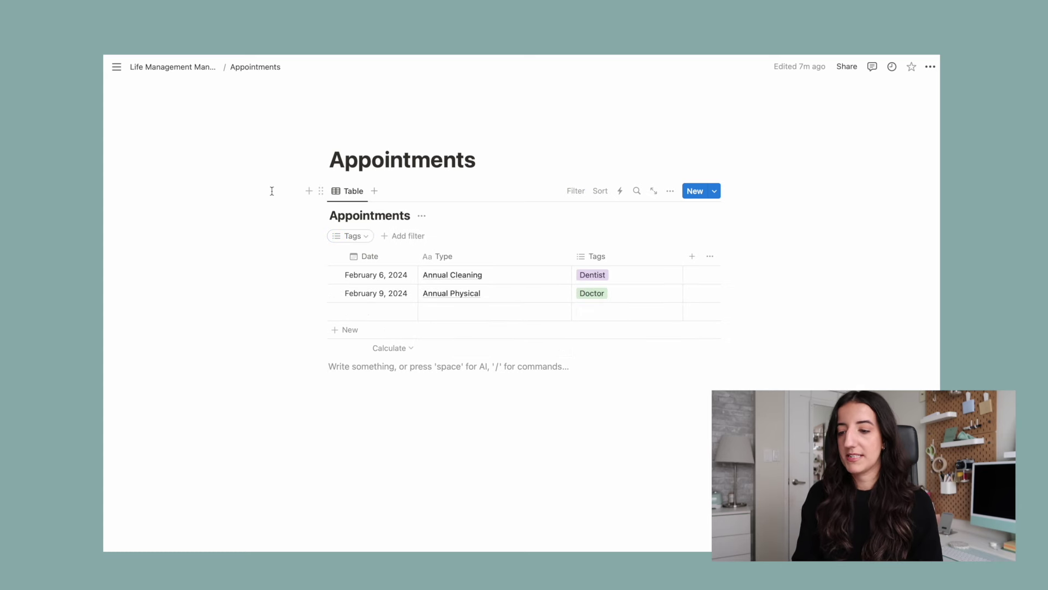
Step: Give the Appointments page a hospital emoji icon on the Life Management Manual page
click(185, 70)
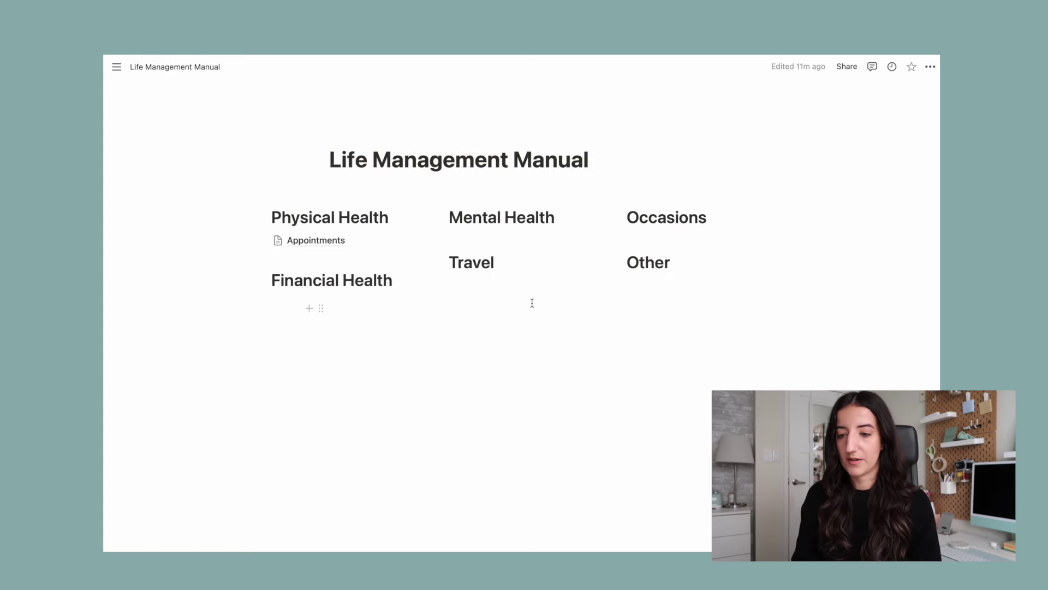
click(279, 241)
text(health)
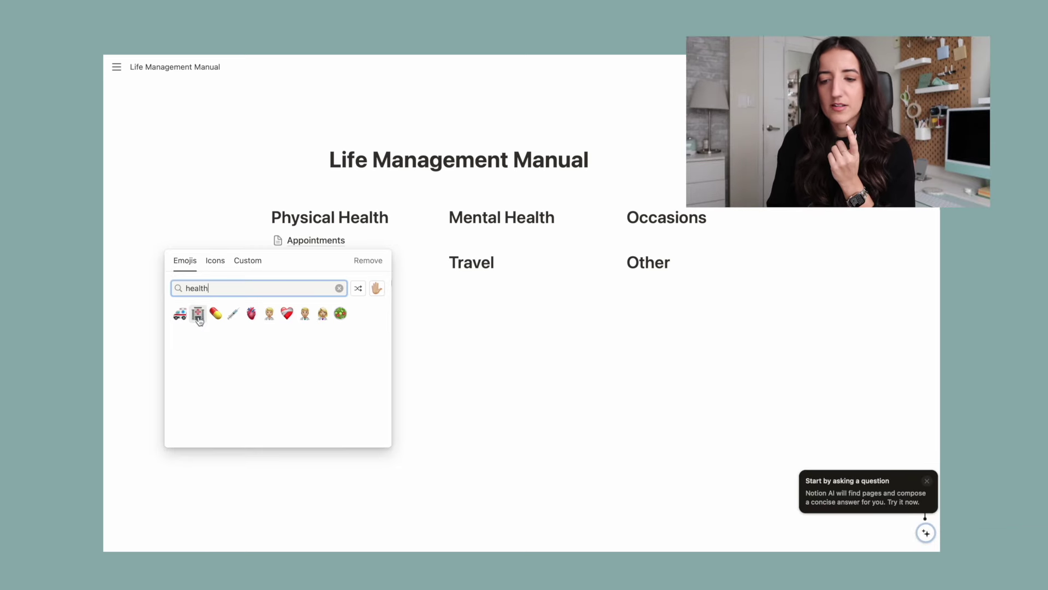
click(198, 315)
Step: Add a Sick History sub-page with a face-with-thermometer icon
click(253, 241)
click(349, 335)
text(S)
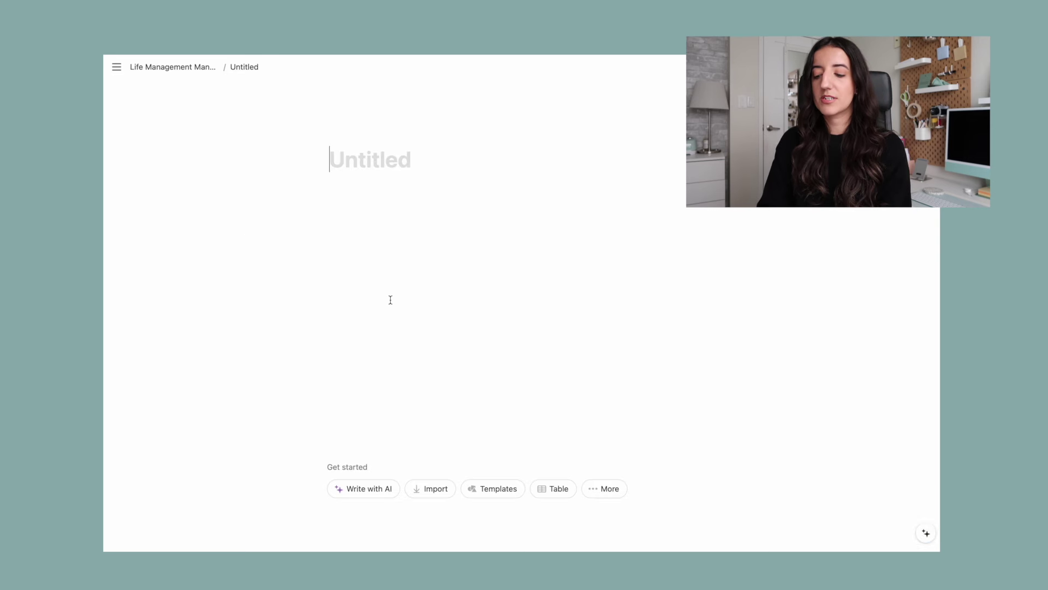
text(ick History)
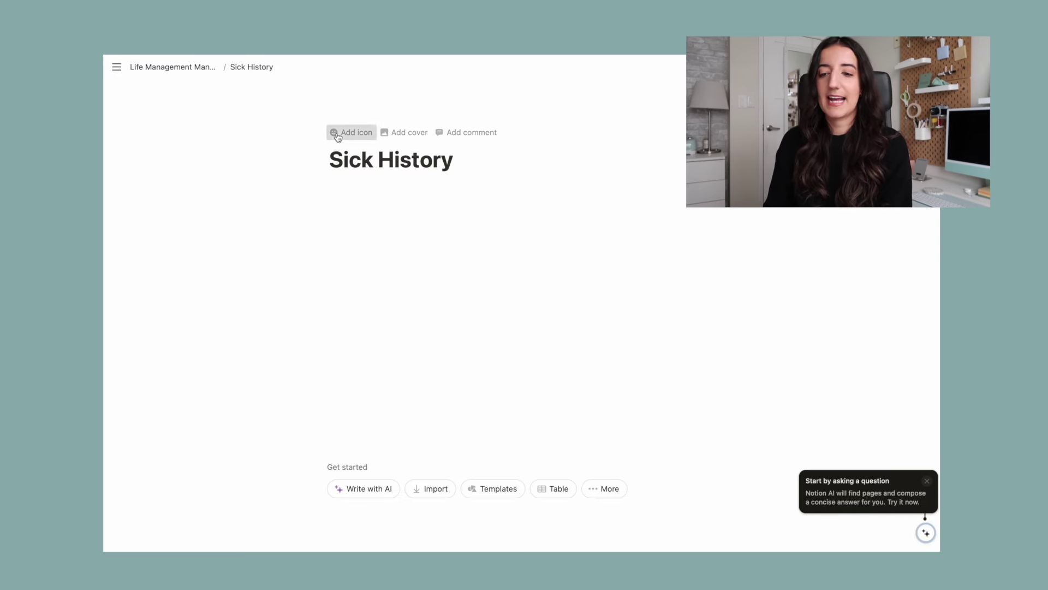
click(342, 132)
text(sick)
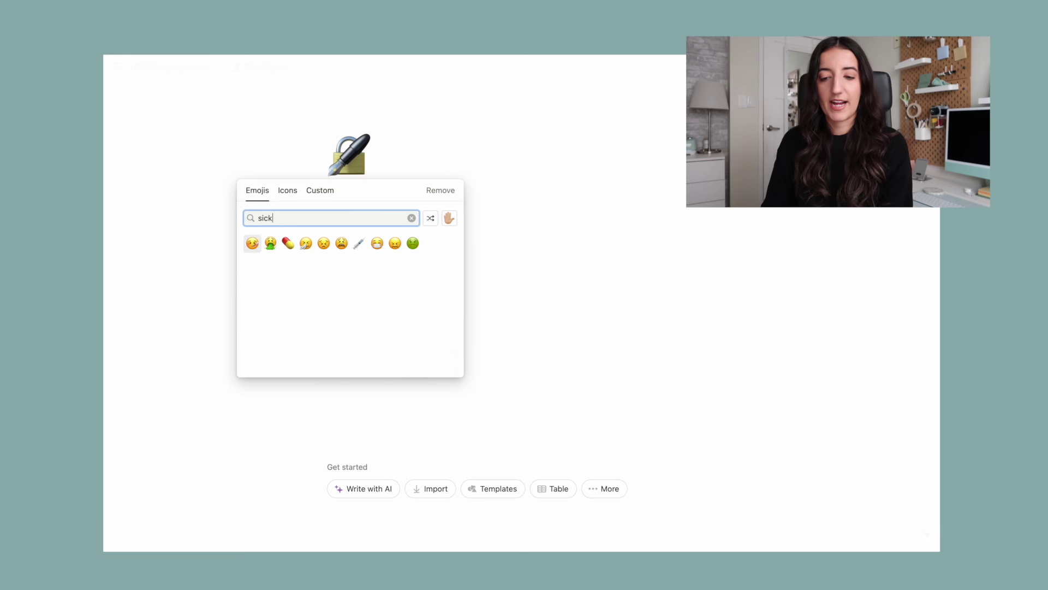
click(271, 243)
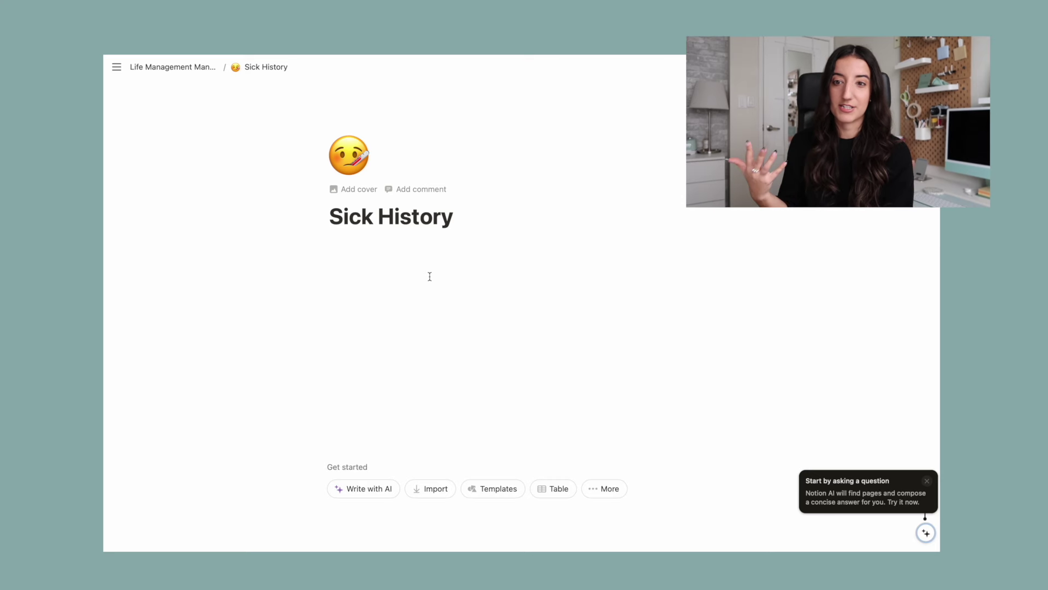
Step: Insert a table on Sick History and add date columns for symptoms beginning and ending
click(393, 259)
text(/)
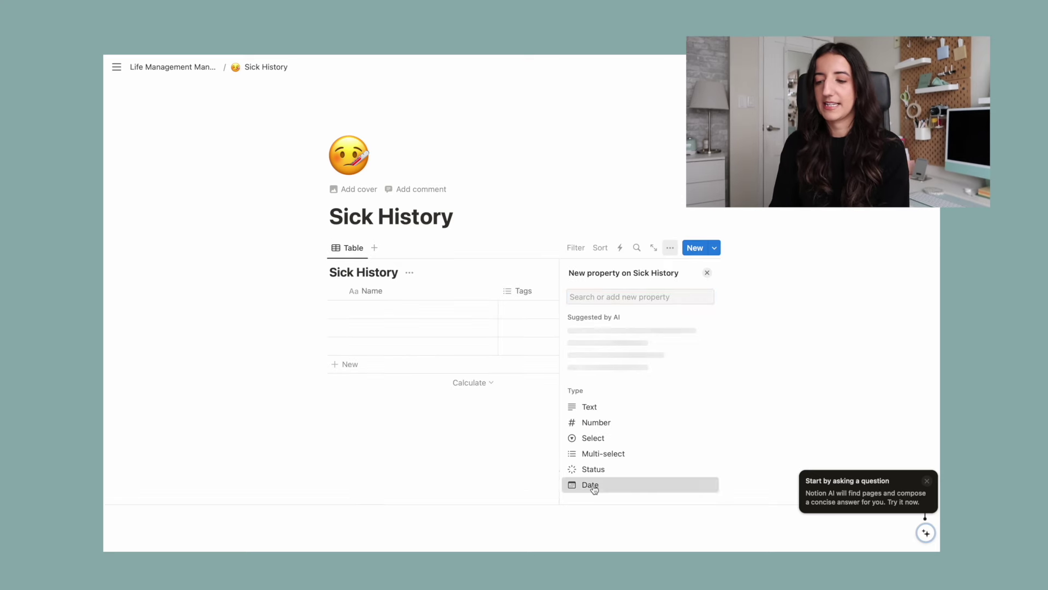
click(585, 484)
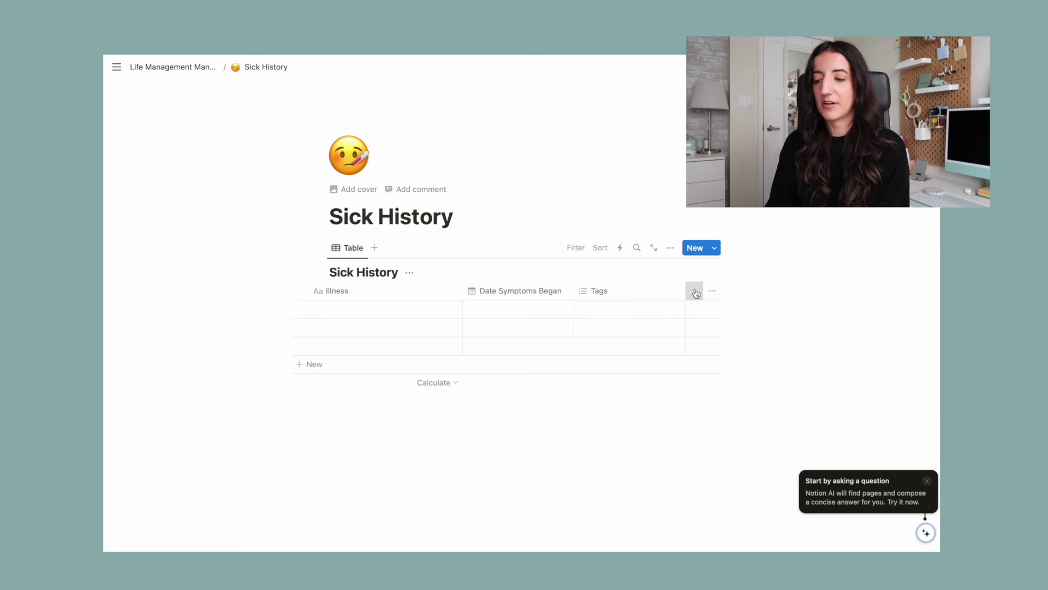
click(694, 290)
click(601, 470)
text(Symptoms Ended)
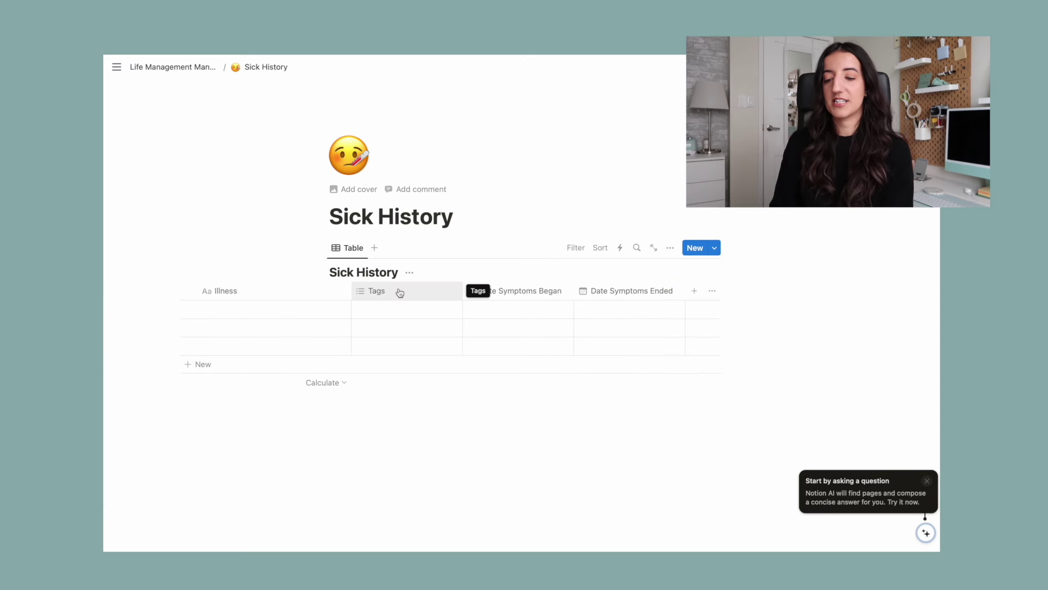
Step: Rename the Tags column to Symptoms
click(399, 293)
double_click(414, 316)
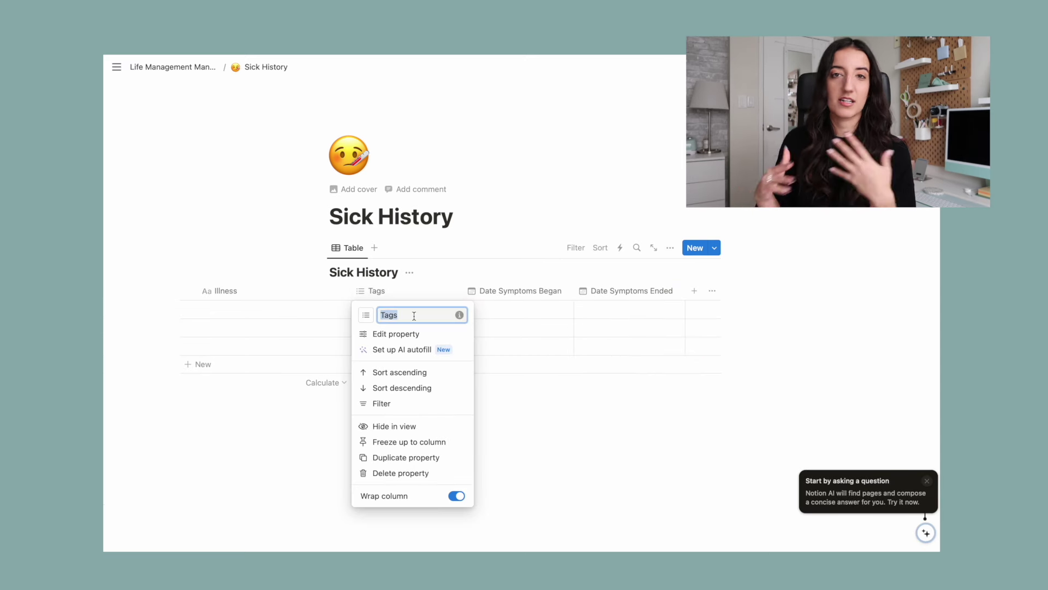
text(Symptoms)
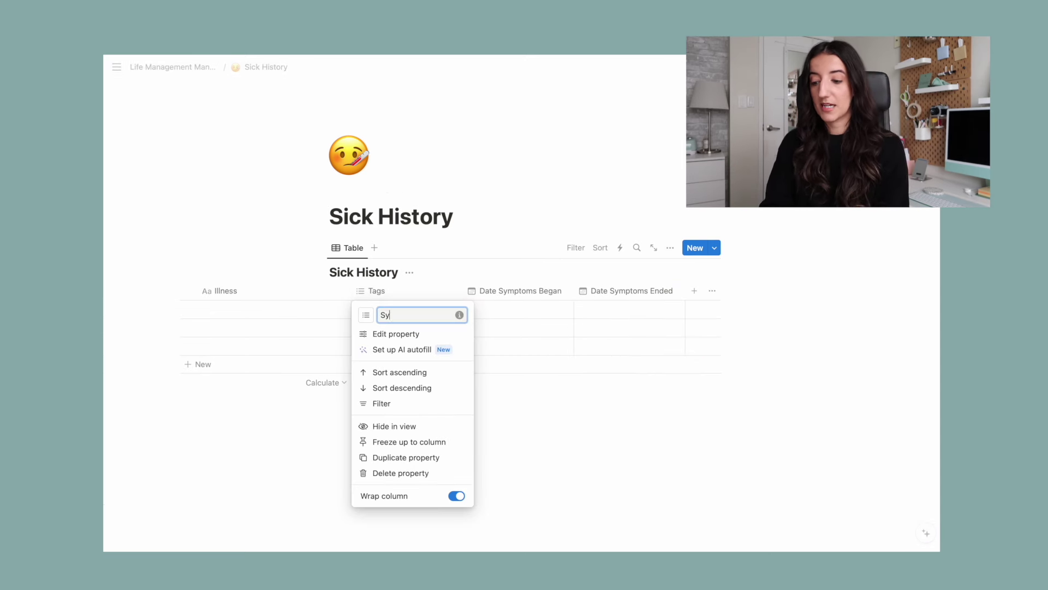
key(Return)
Step: Add a Cold row with symptoms Fever, Headache, Body Aches, Congestion and Sore Throat
click(264, 312)
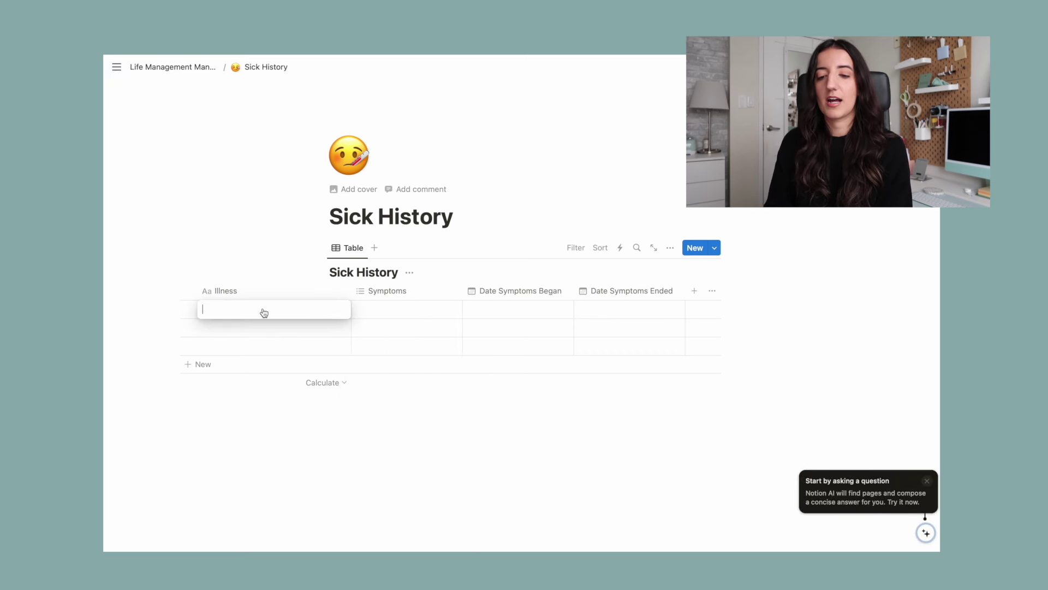
text(Cold)
click(399, 309)
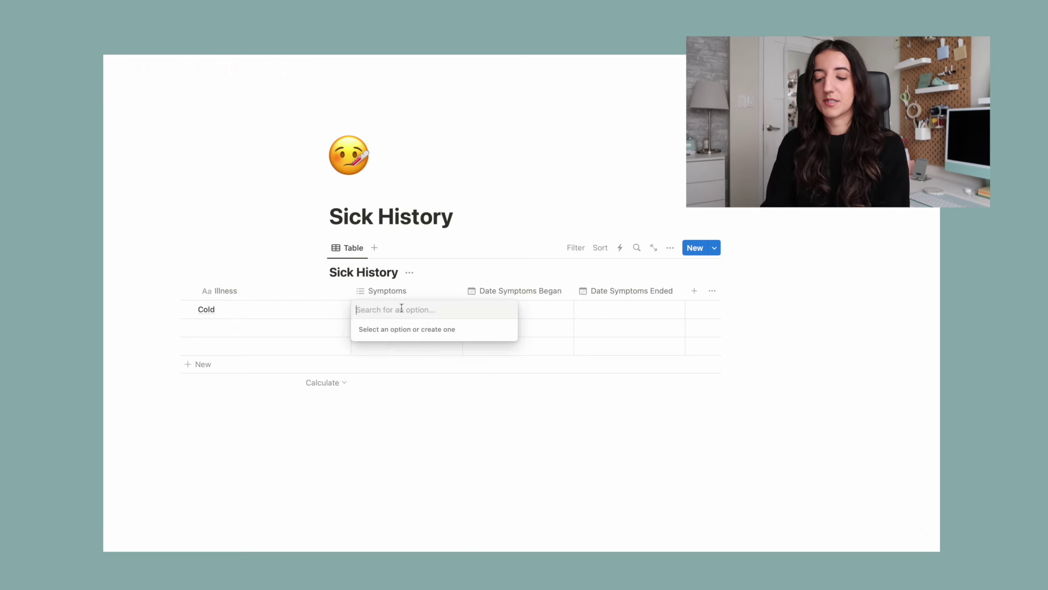
text(Fever)
key(Return)
text(Headache)
key(Return)
text(Body Aches)
key(Return)
text(Conge)
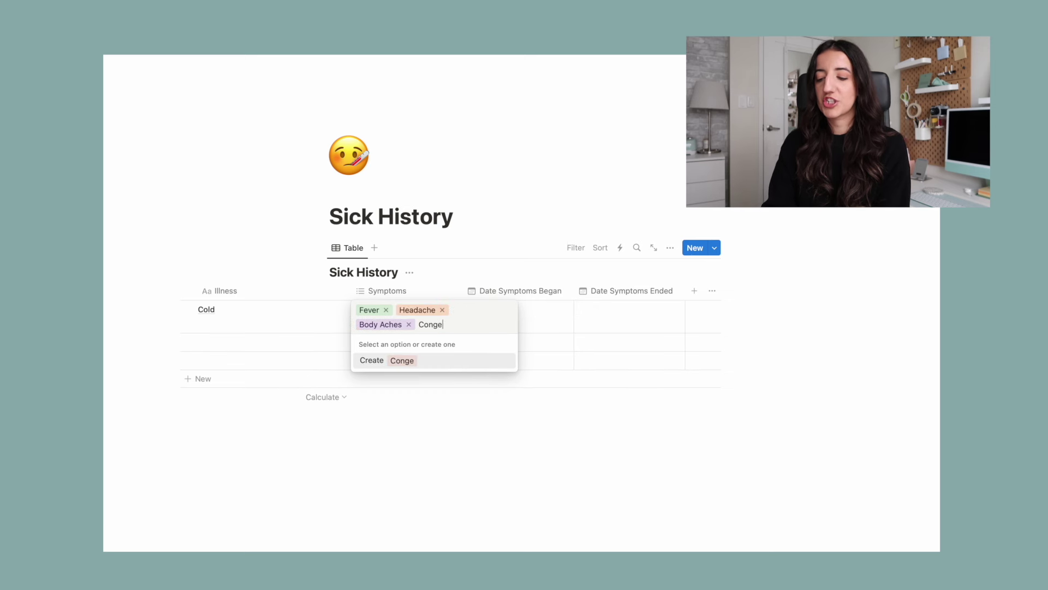
text(stion)
key(Return)
text(Sore Throat)
key(Return)
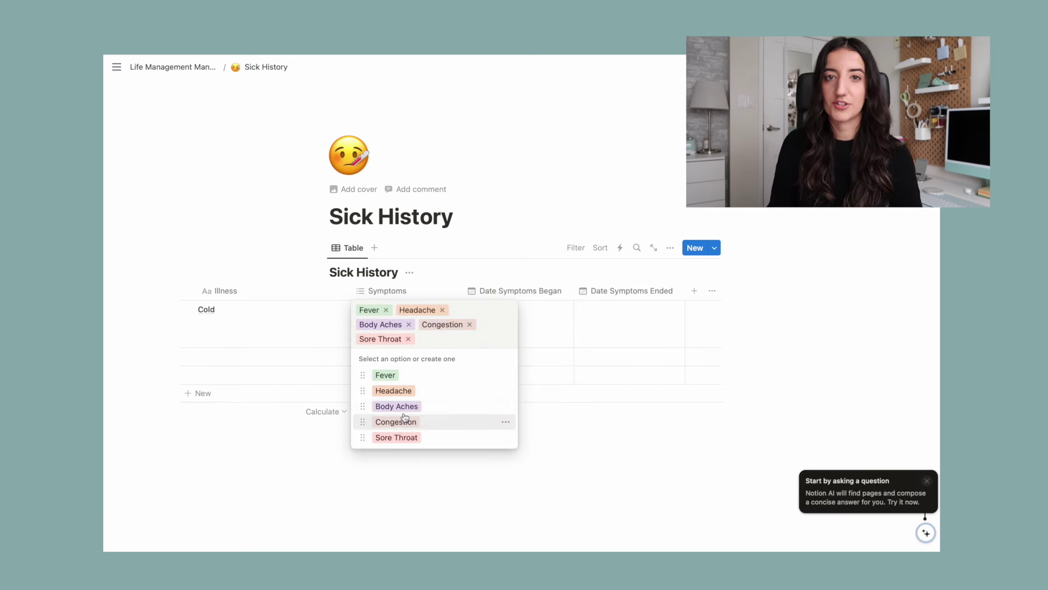
click(628, 316)
Step: Date the Cold row January 1 to 5, 2024 and widen the Symptoms column
click(686, 313)
click(476, 445)
drag(463, 290, 546, 303)
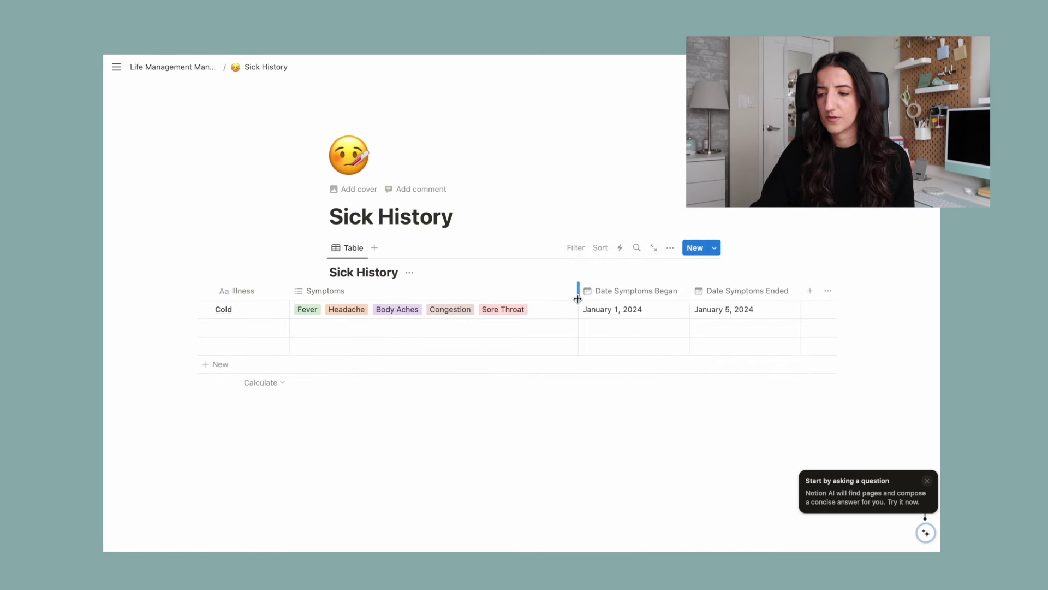
click(267, 309)
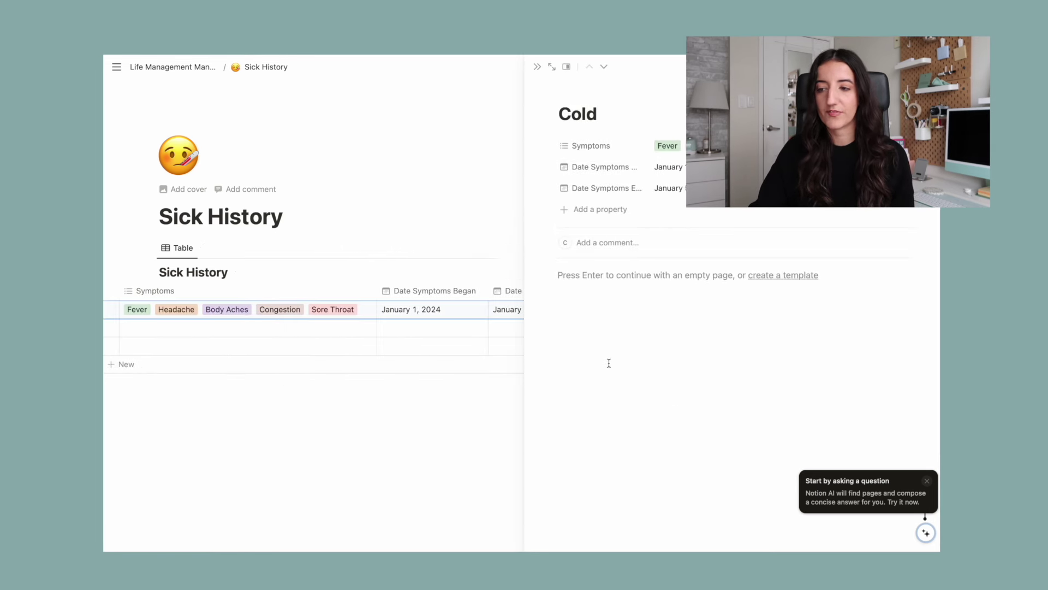
Step: Note 'Bee Pollen Spray helped my sore throat' on the Cold page and close the panel
click(654, 282)
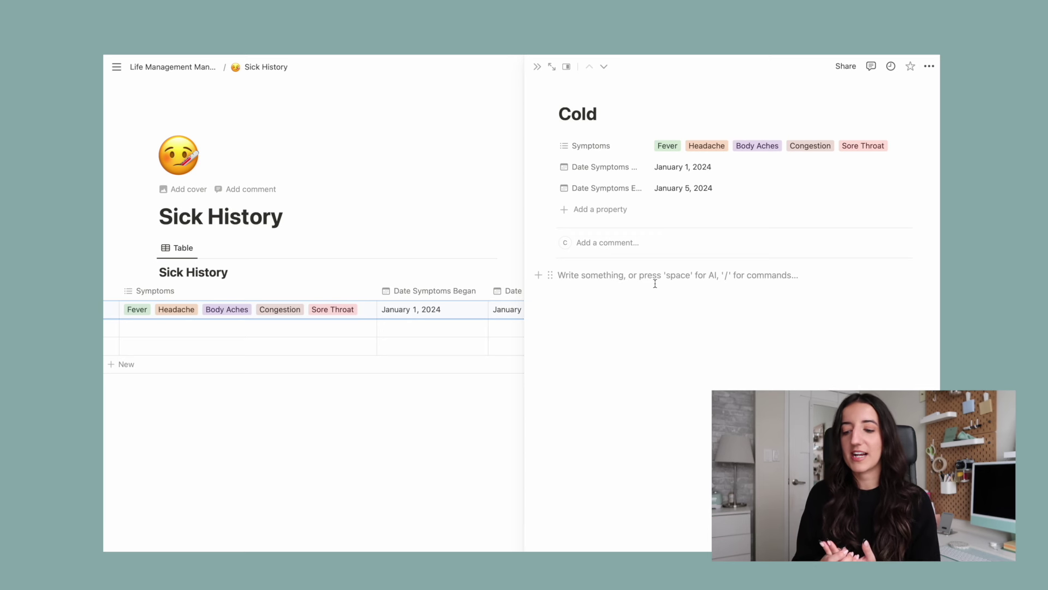
text(Bee Pollen Spray helped my)
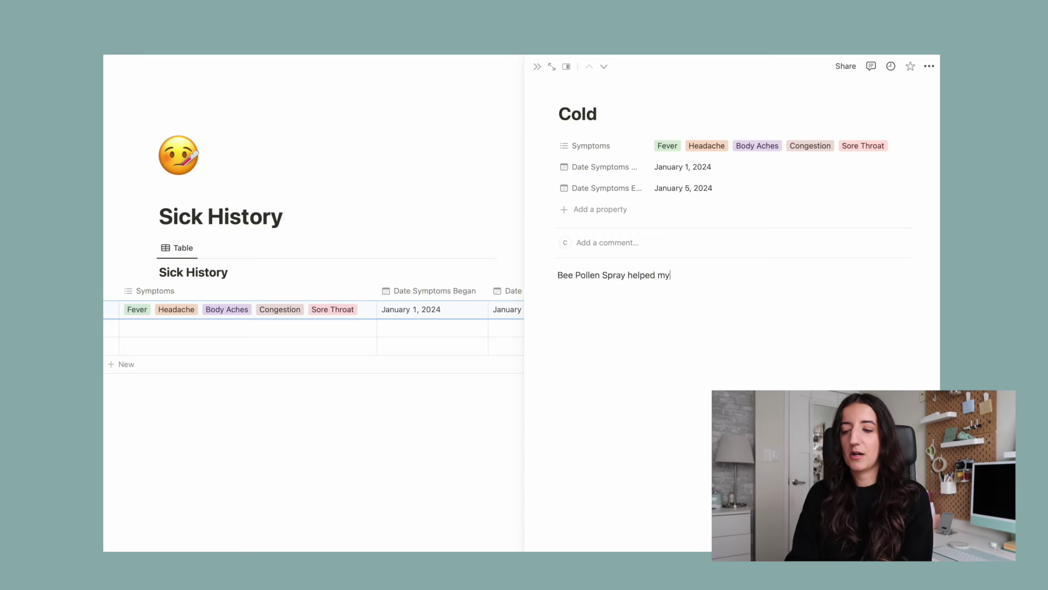
text( sore throat)
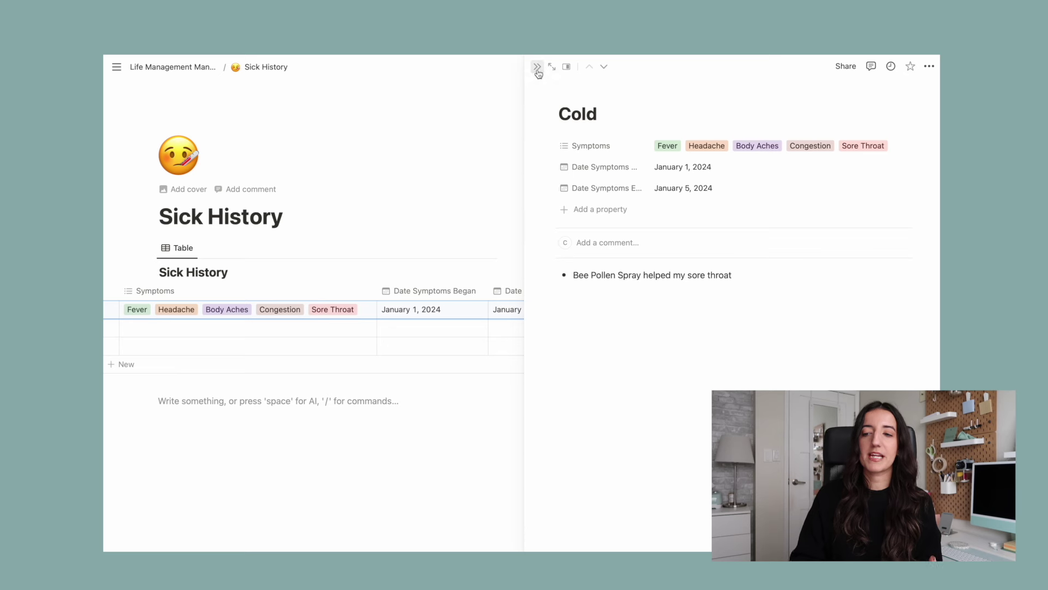
click(537, 67)
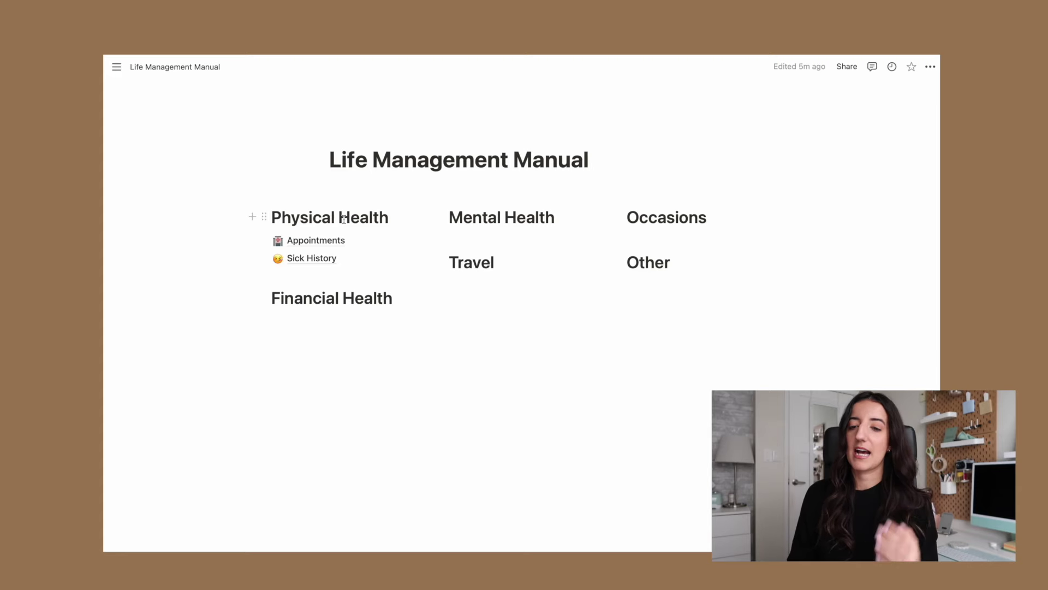
Step: Apply a brown background colour to the whole Physical Health heading
double_click(343, 219)
triple_click(343, 219)
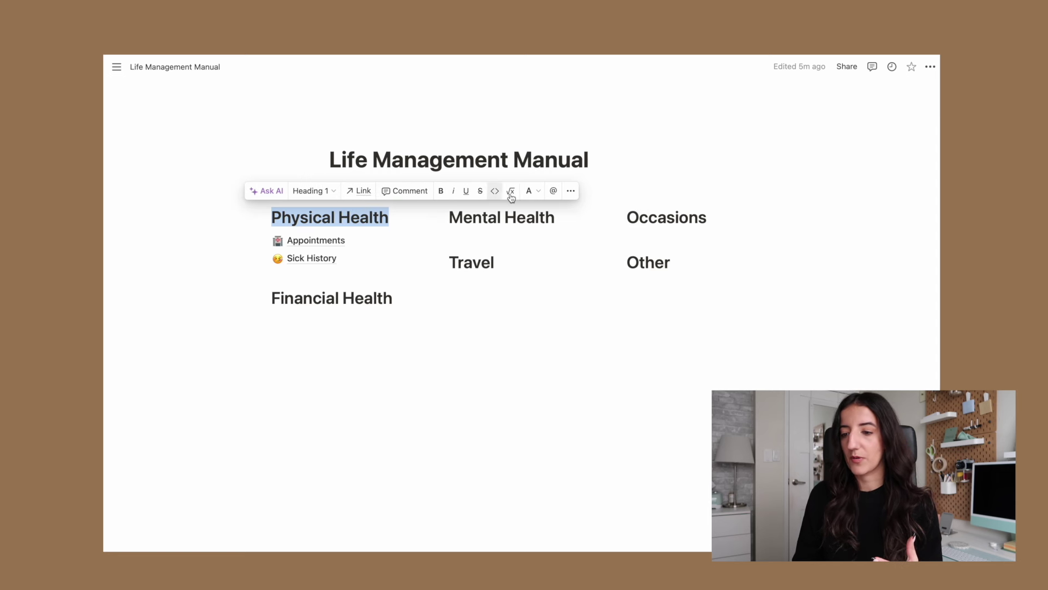
click(544, 200)
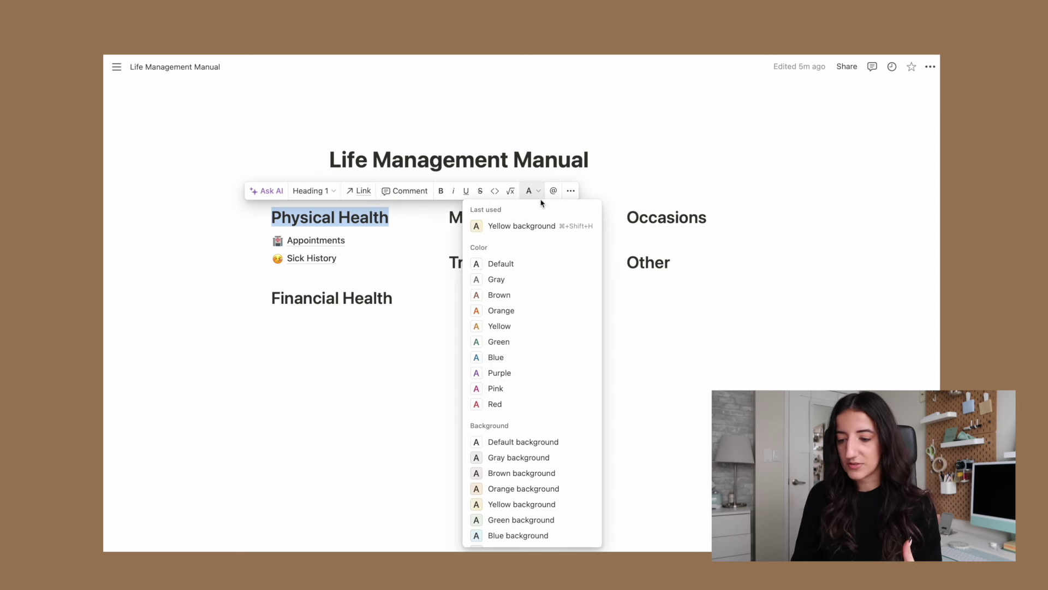
click(523, 472)
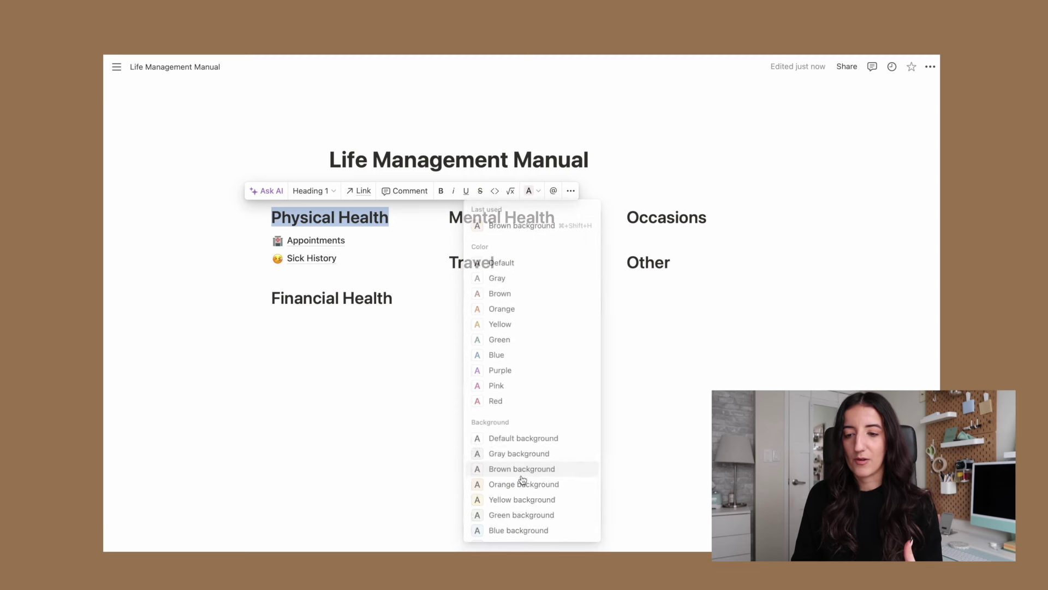
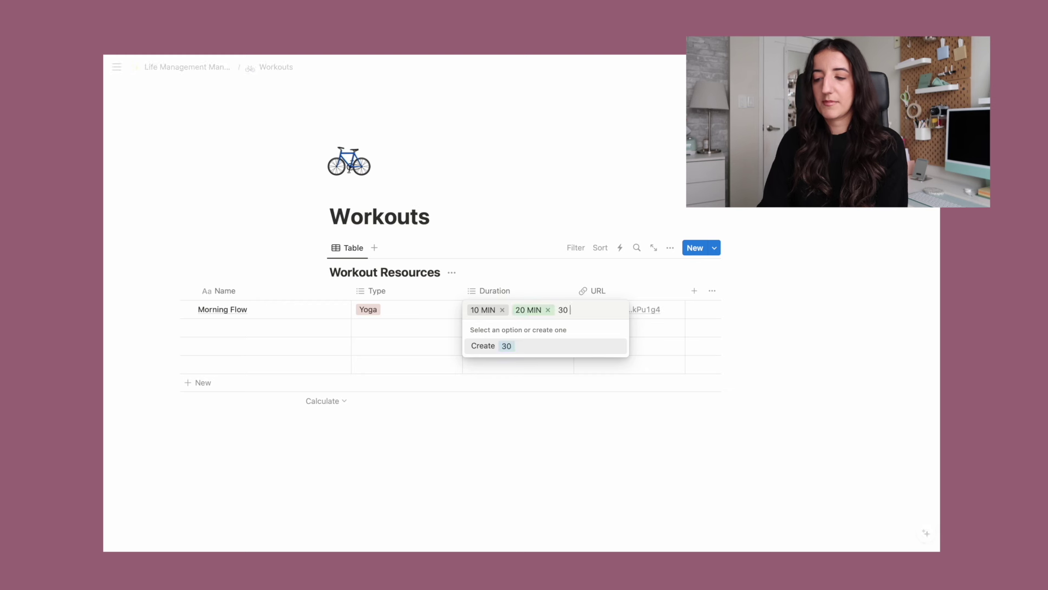
Step: Create duration tags 30 MIN, 40 MIN, 50 MIN and 60 MIN
key(Return)
text(40 MIN)
key(Return)
text(50 MIN)
key(Return)
text(60)
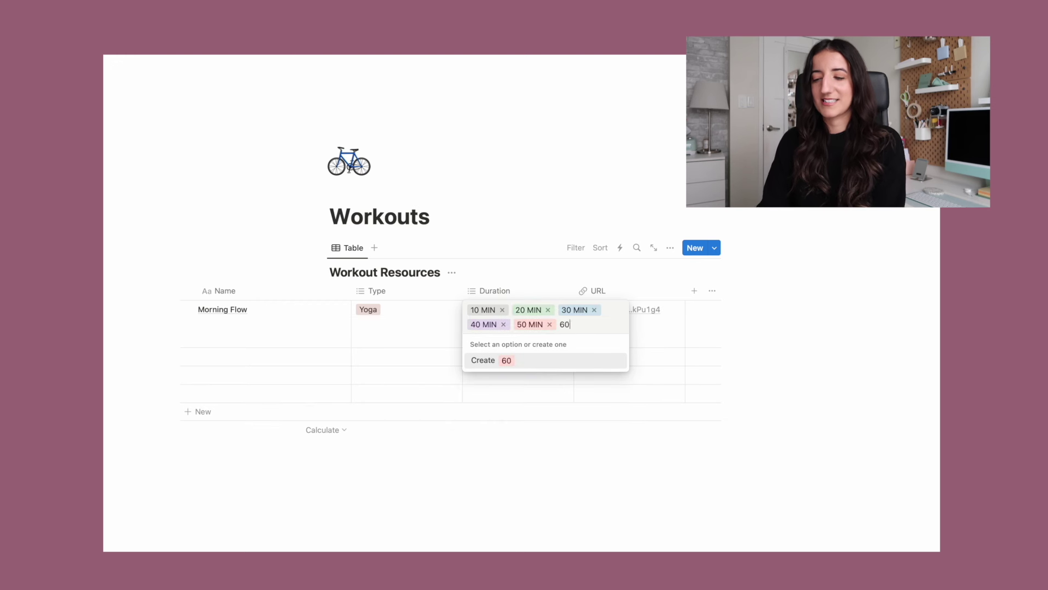
text( MIN)
key(Return)
click(502, 309)
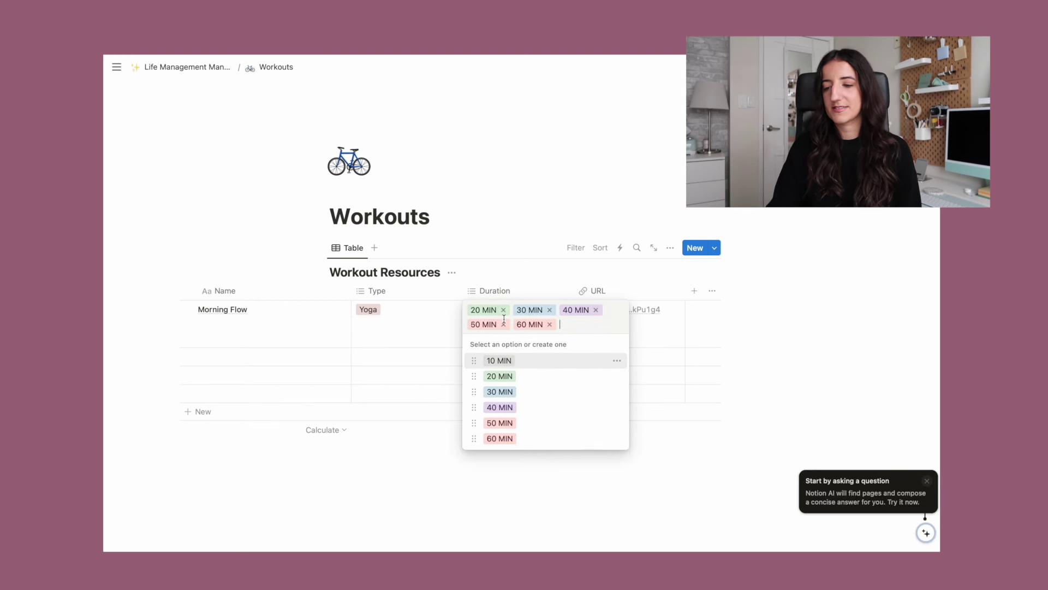
Step: Remove the 10, 30, 40 and 60 MIN tags so Morning Flow keeps only 20 MIN
click(548, 309)
click(596, 310)
click(549, 310)
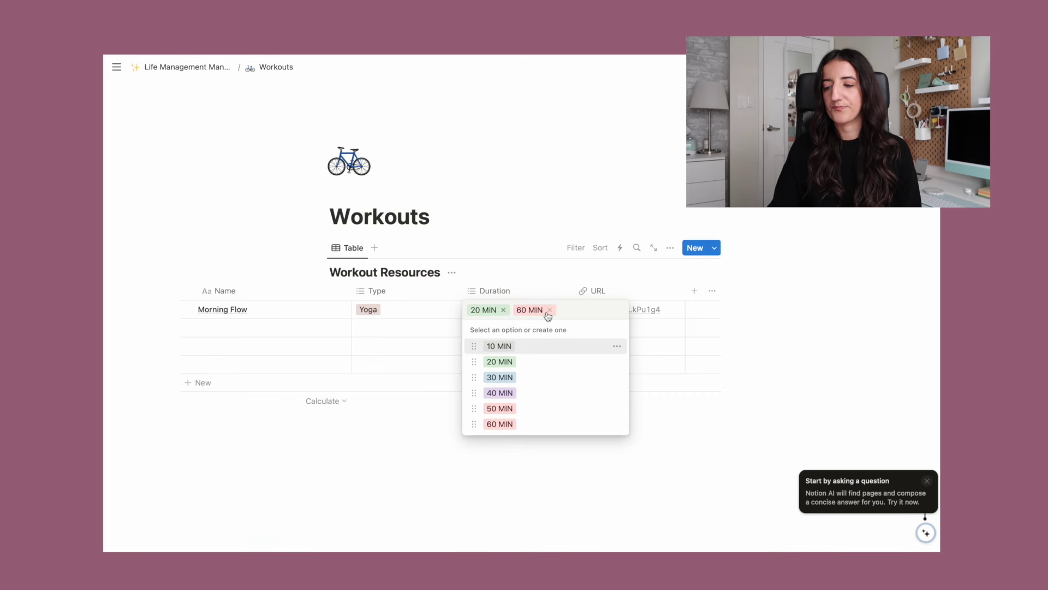
click(549, 310)
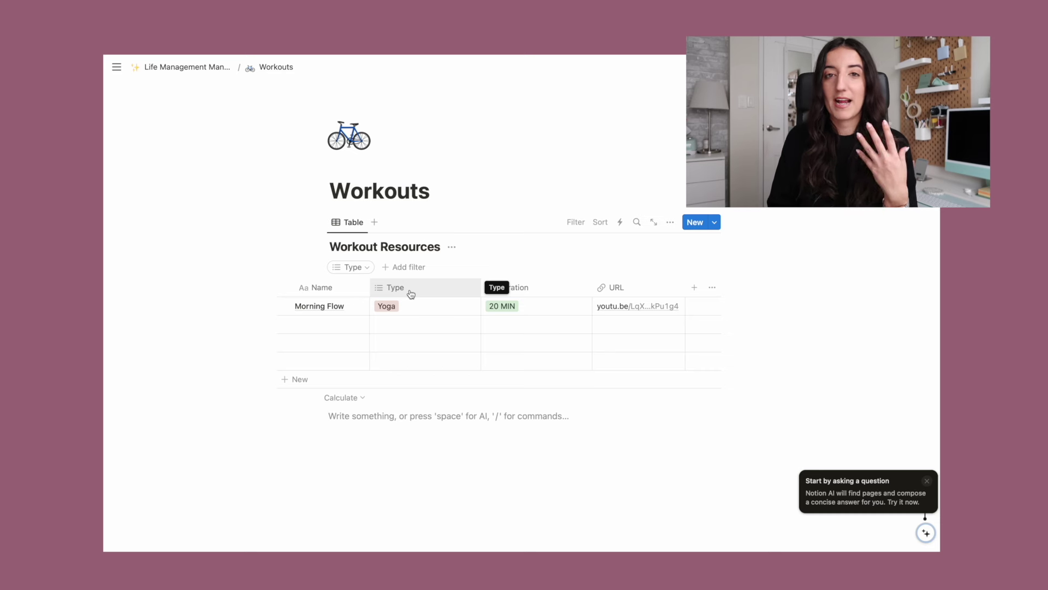
Step: Add a Type filter and a Duration filter to the Workout Resources table
click(411, 294)
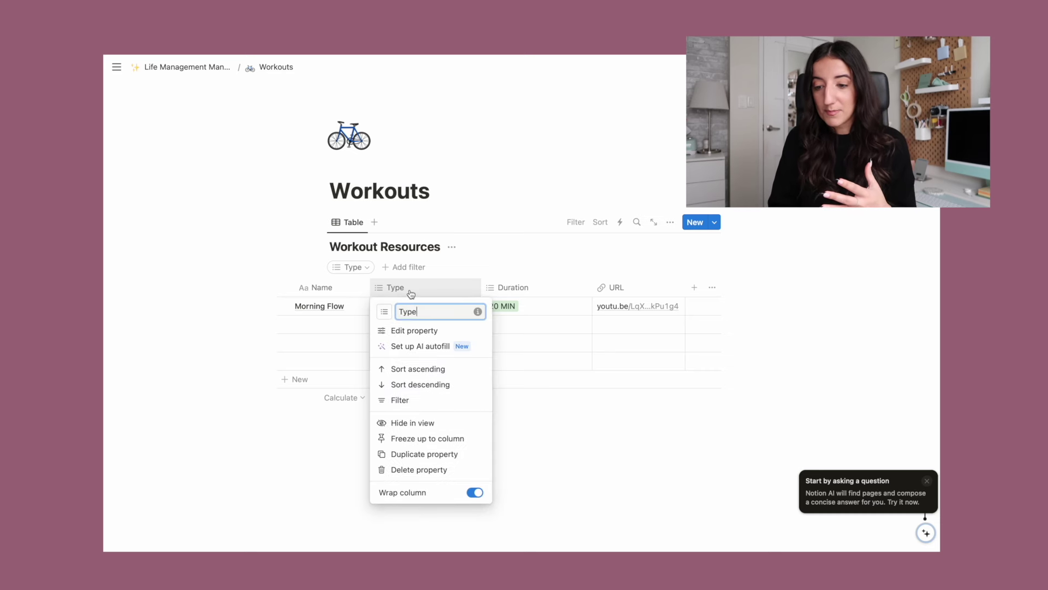
click(394, 399)
click(291, 304)
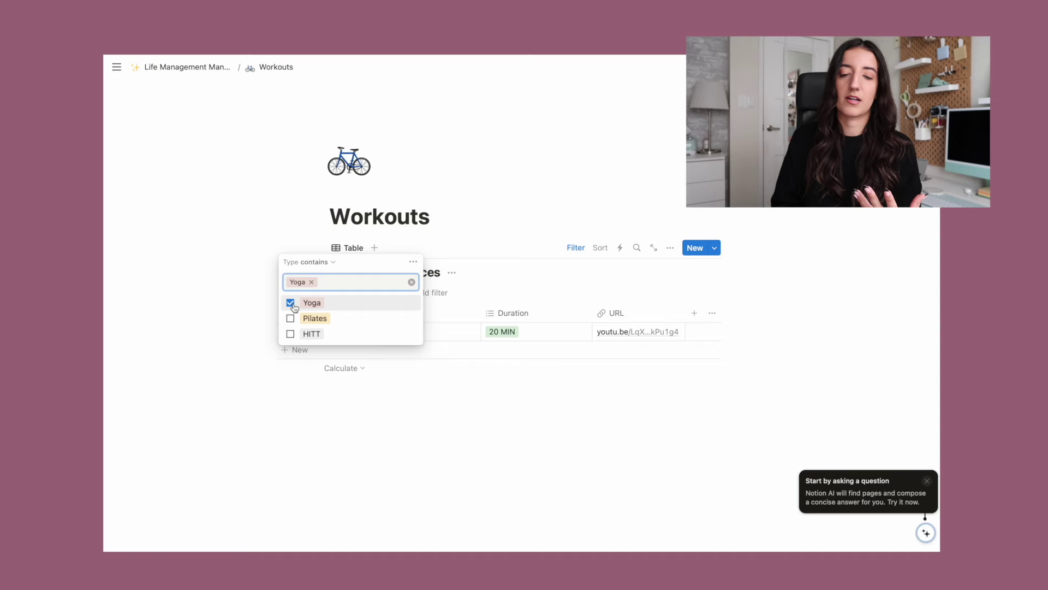
click(290, 302)
click(290, 318)
click(291, 318)
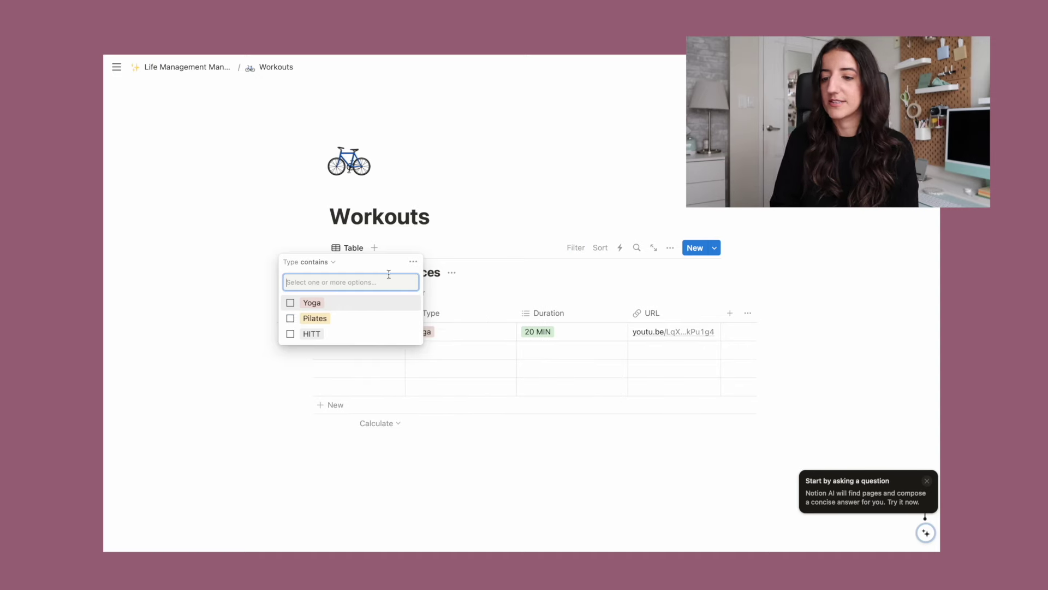
click(549, 313)
click(548, 312)
click(543, 422)
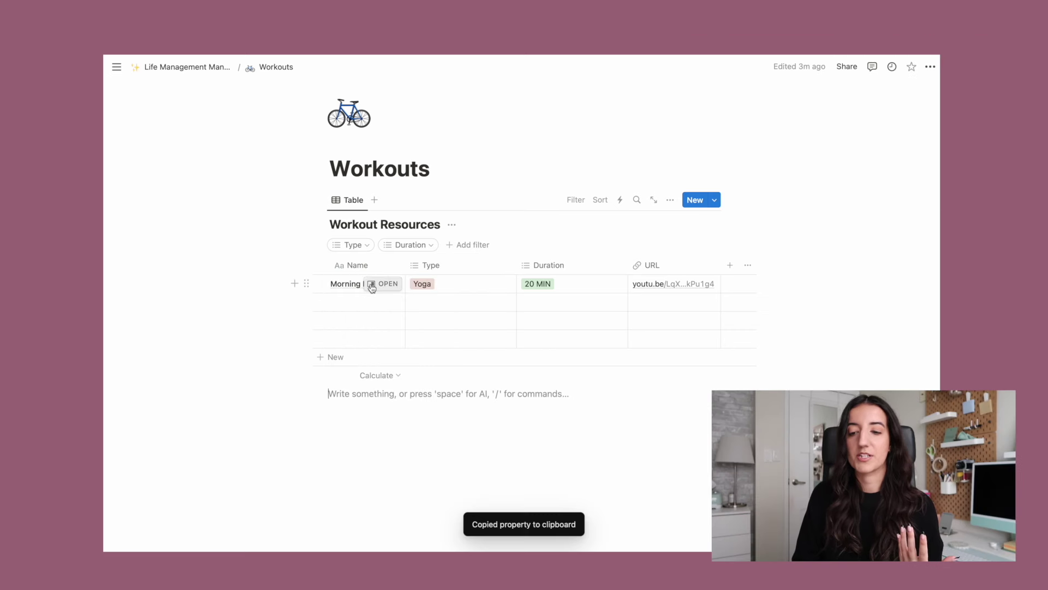
Step: Embed the pasted YouTube video in the Morning Flow page, test playback, then close the preview
click(370, 283)
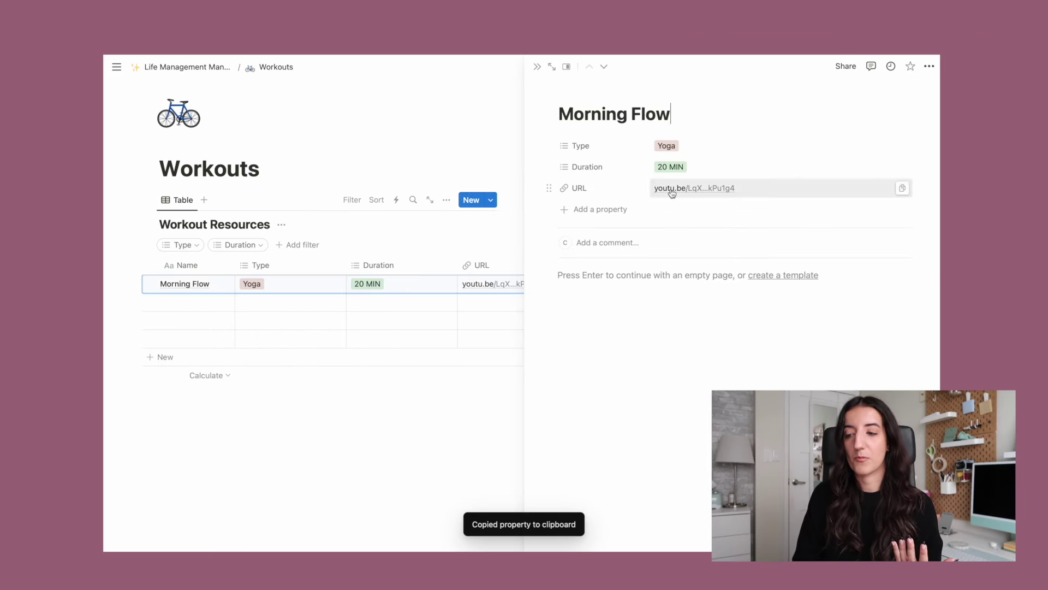
click(586, 276)
text(https://youtu.be/LqXZ628YNj4?si=TSIMFqcy-0kPu1g4)
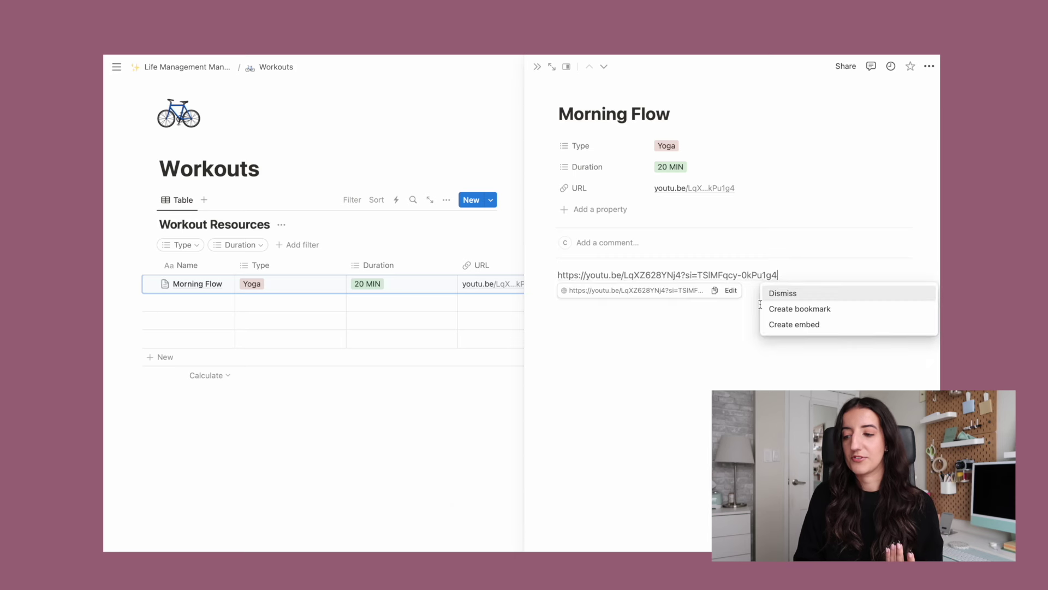
click(806, 325)
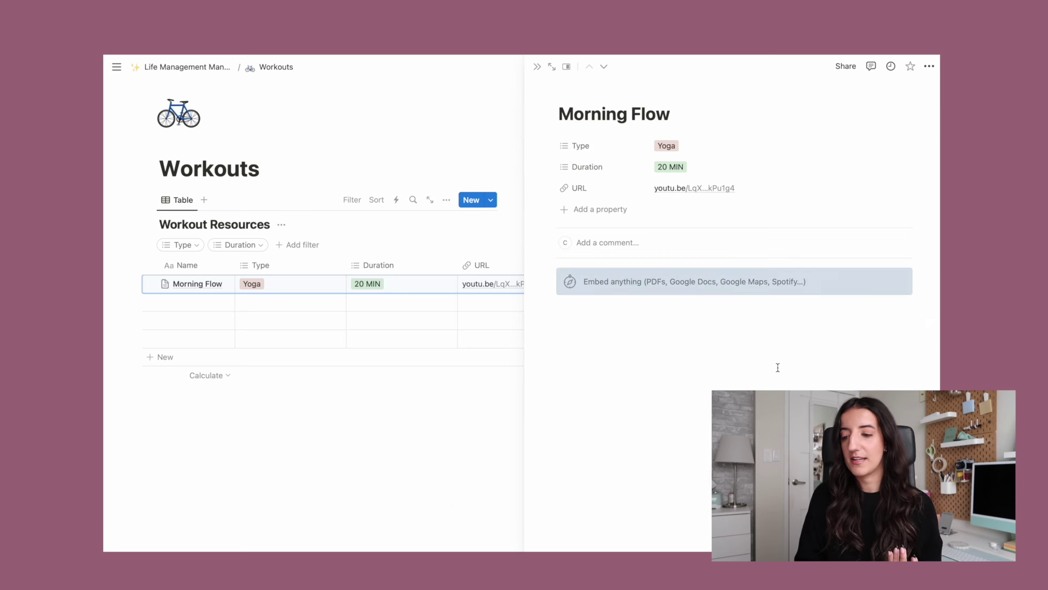
click(734, 367)
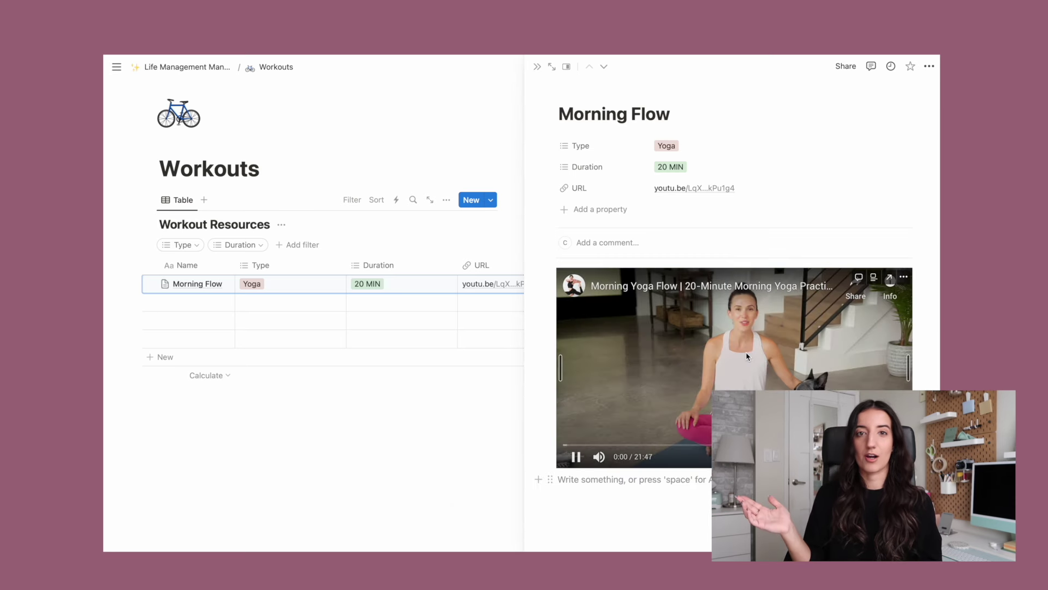
click(746, 352)
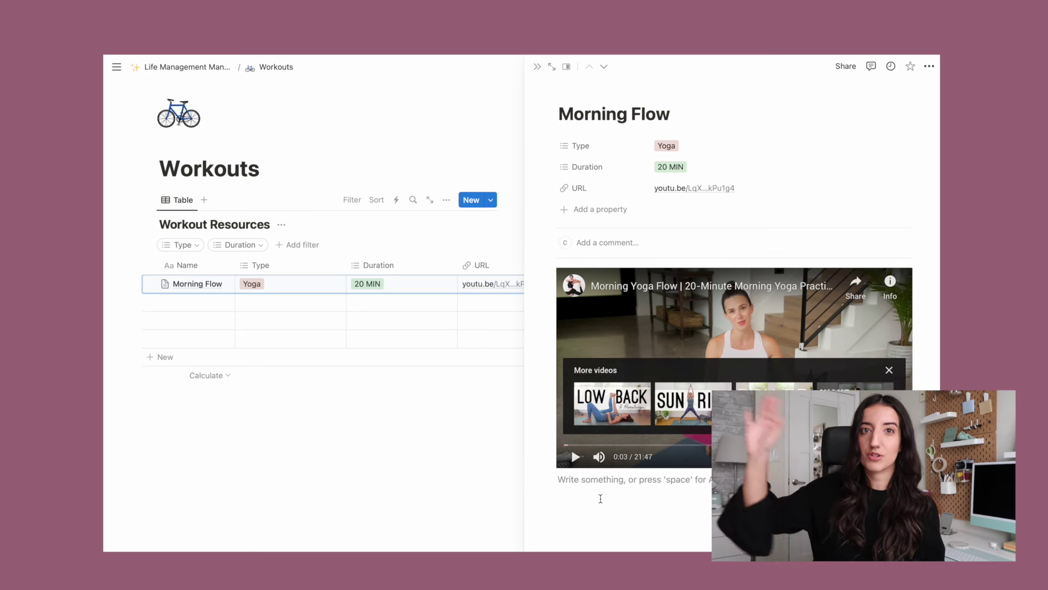
click(498, 294)
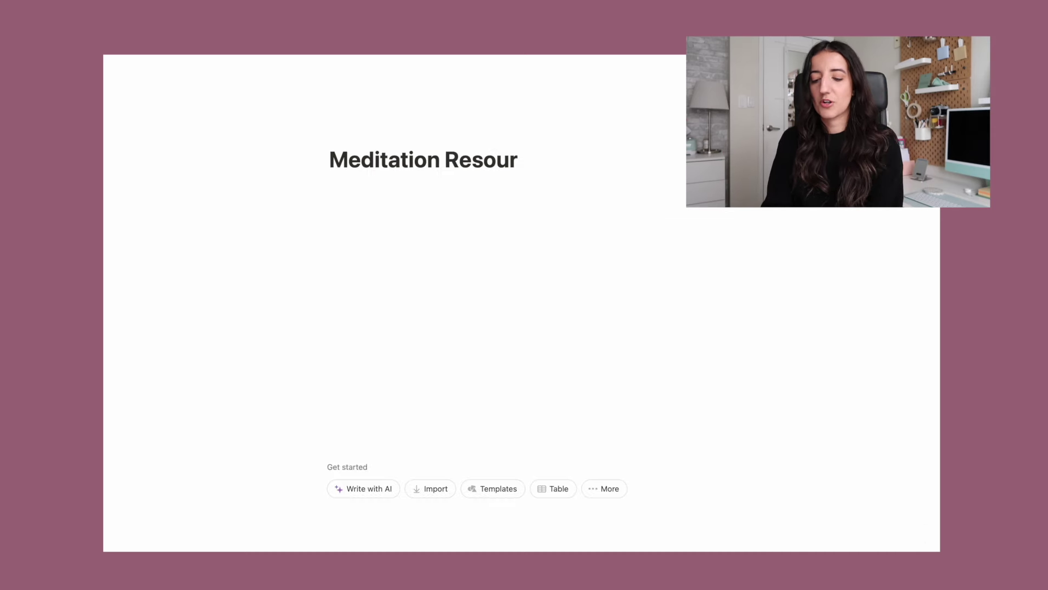
Step: Complete the 'Meditation Resources' title and set the meditating-person emoji as the page icon
text(ces)
key(Return)
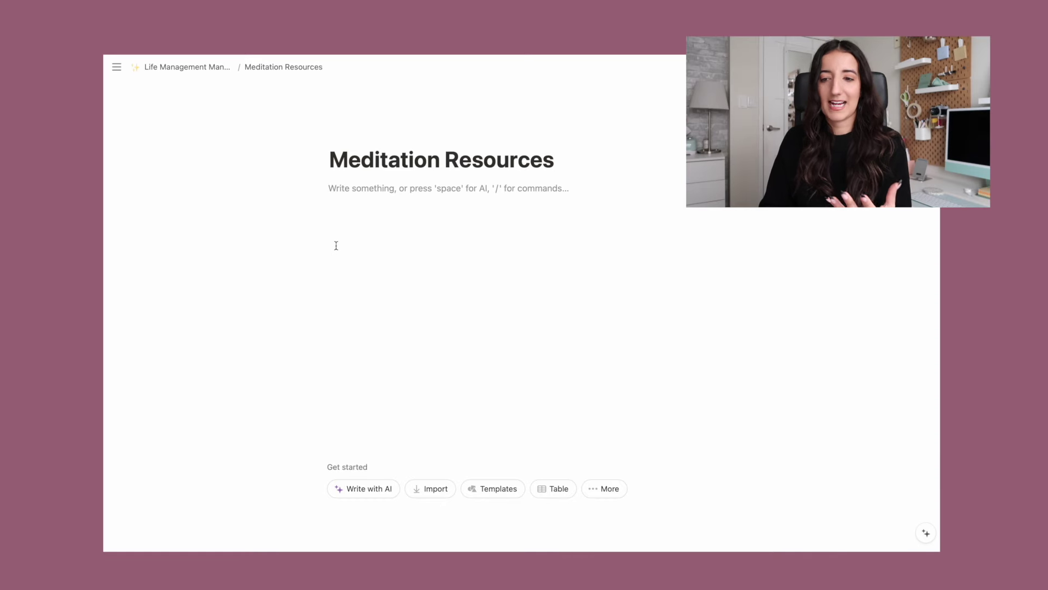
click(332, 139)
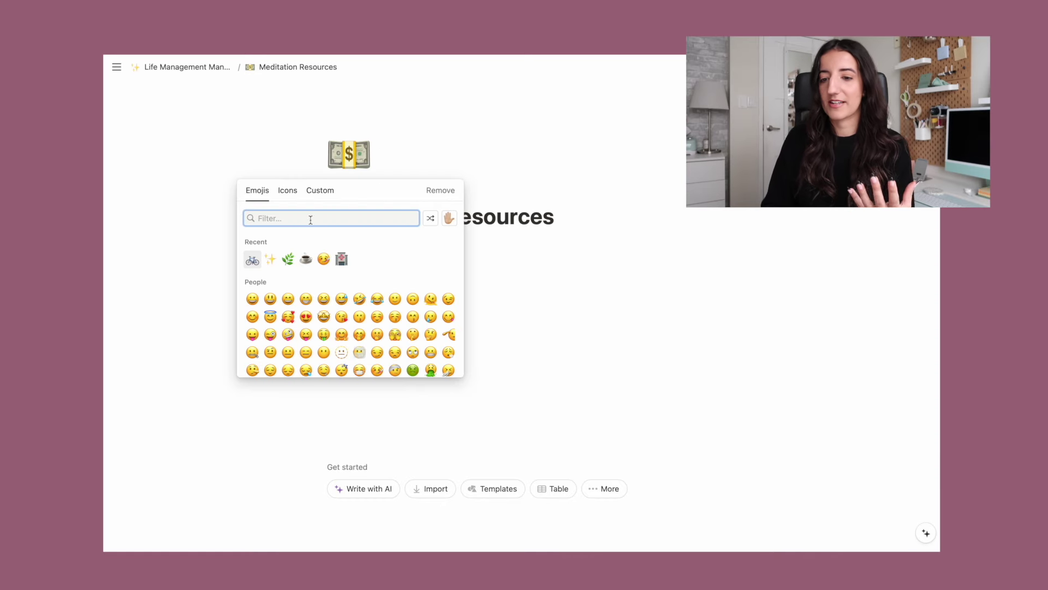
text(meditation)
click(272, 245)
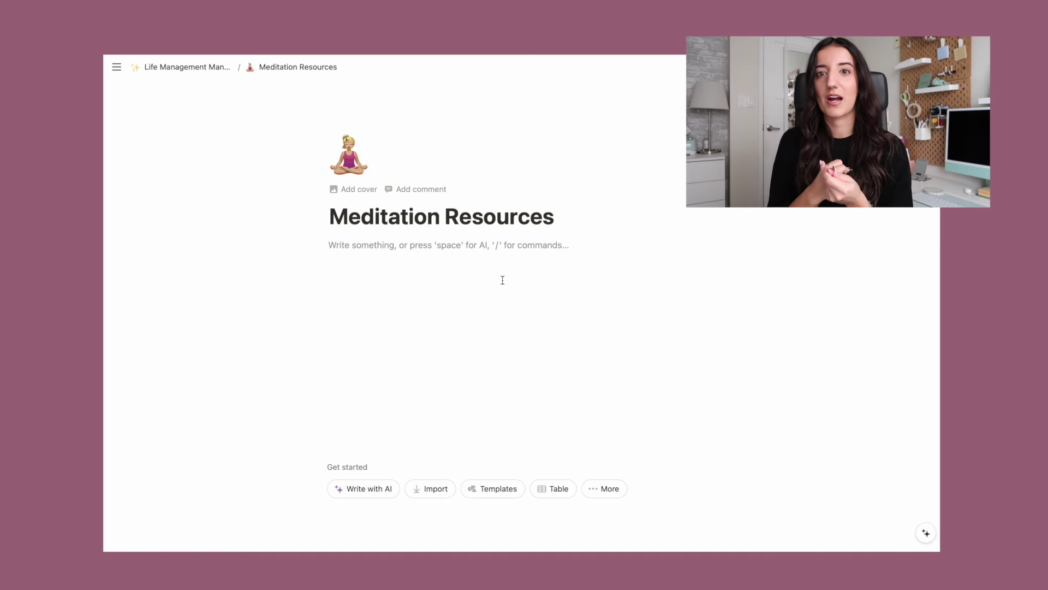
Step: Go to the Birthdays page under Life Management Manual and insert a table
click(207, 67)
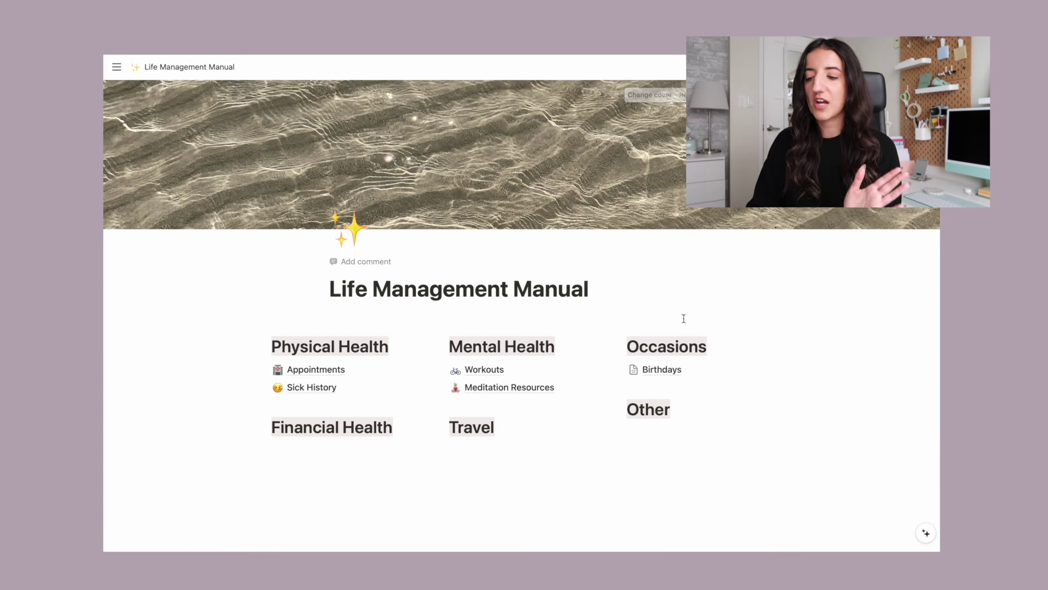
mouse_move(659, 369)
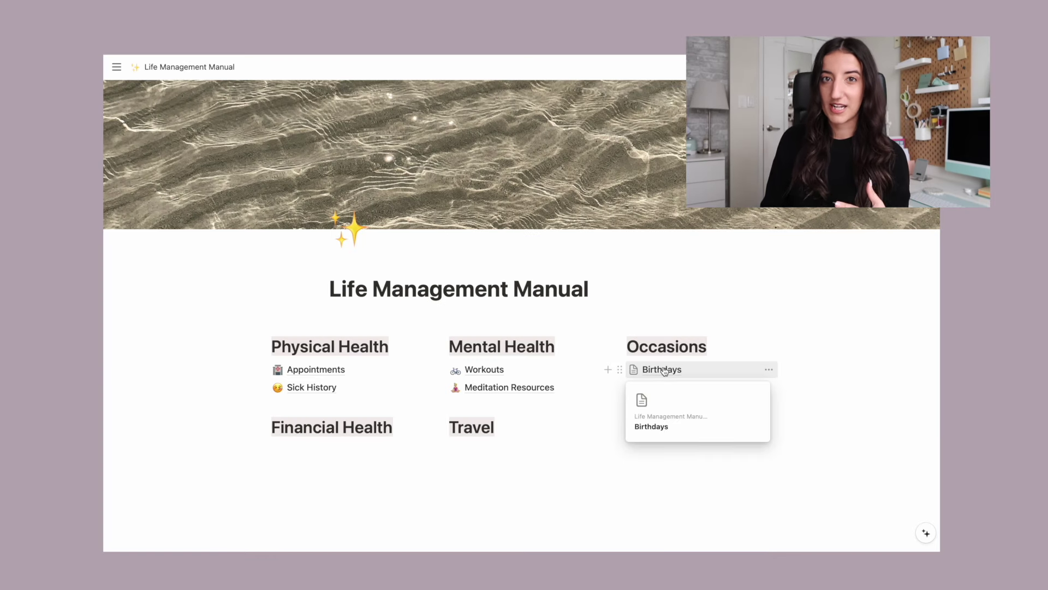
click(663, 370)
text(/)
scroll(397, 316, down, 10)
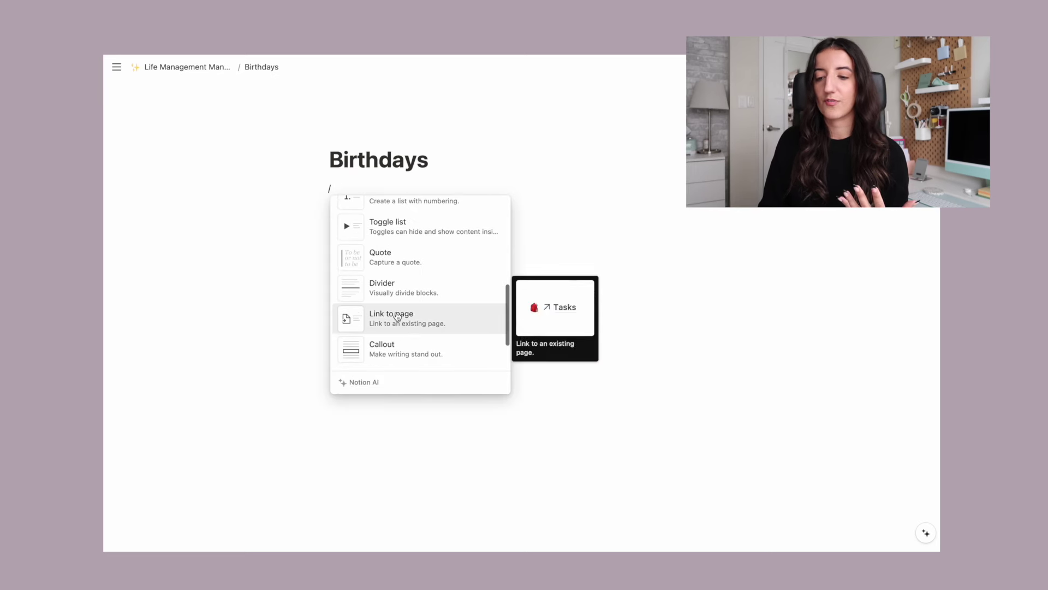
scroll(413, 296, up, 10)
click(409, 296)
Step: Replace the Tags column with a Date property and enter the first person's name
click(388, 235)
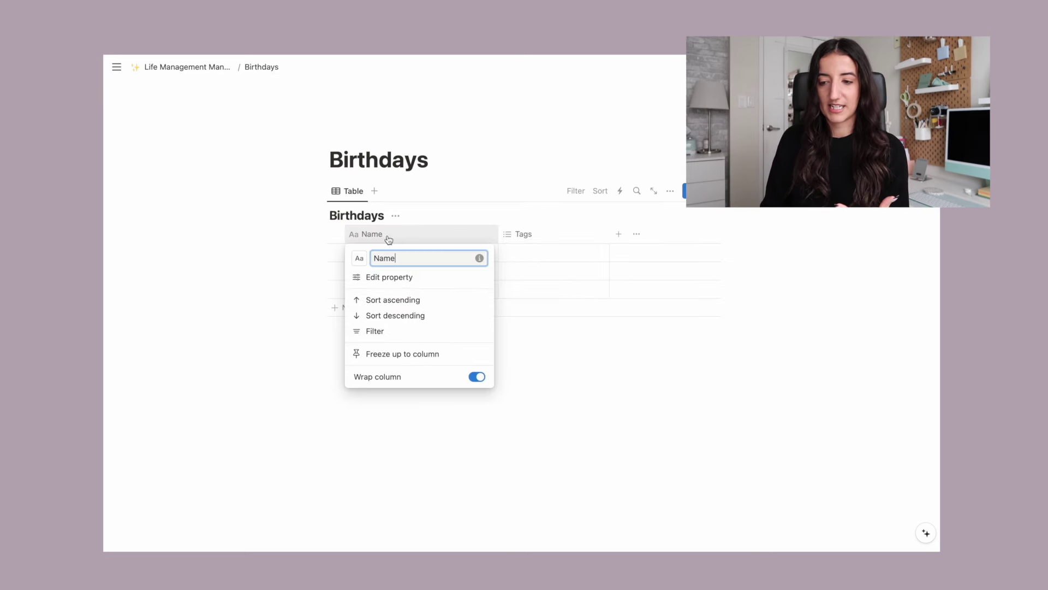
click(546, 238)
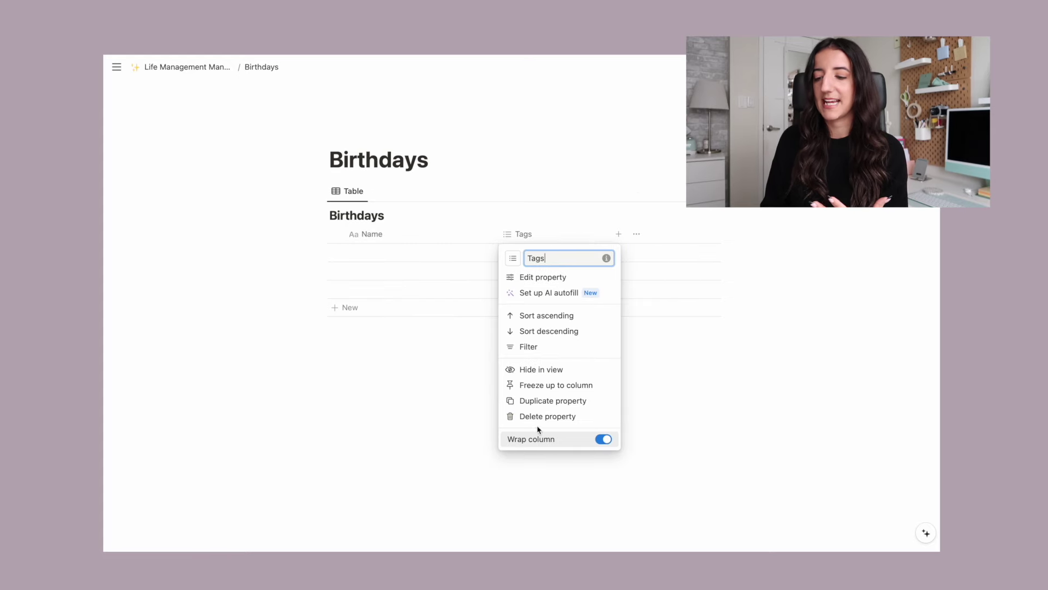
click(538, 414)
click(546, 319)
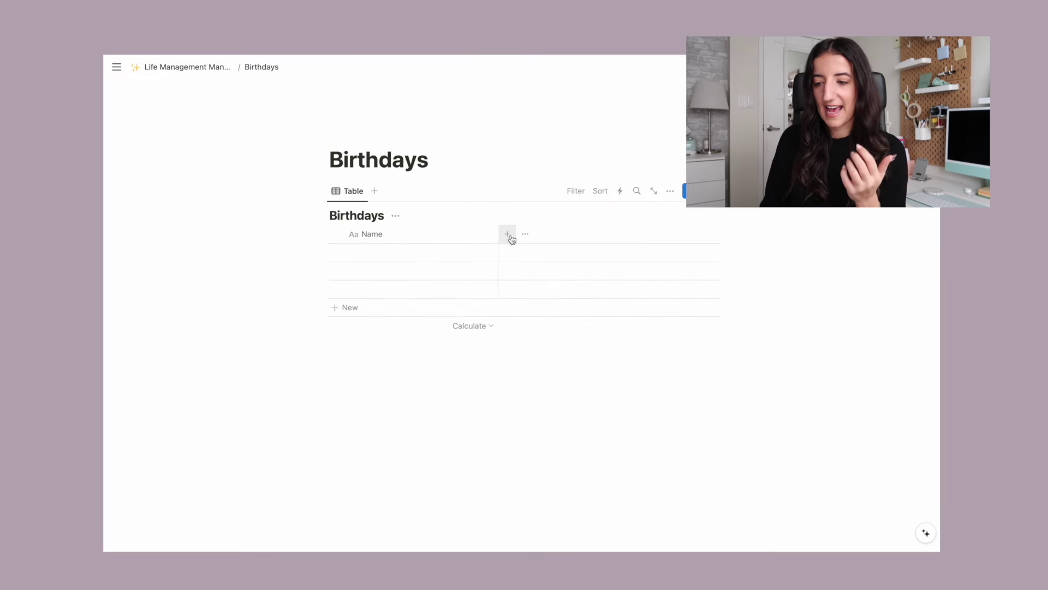
click(510, 235)
click(403, 249)
text(C)
text(aitlin)
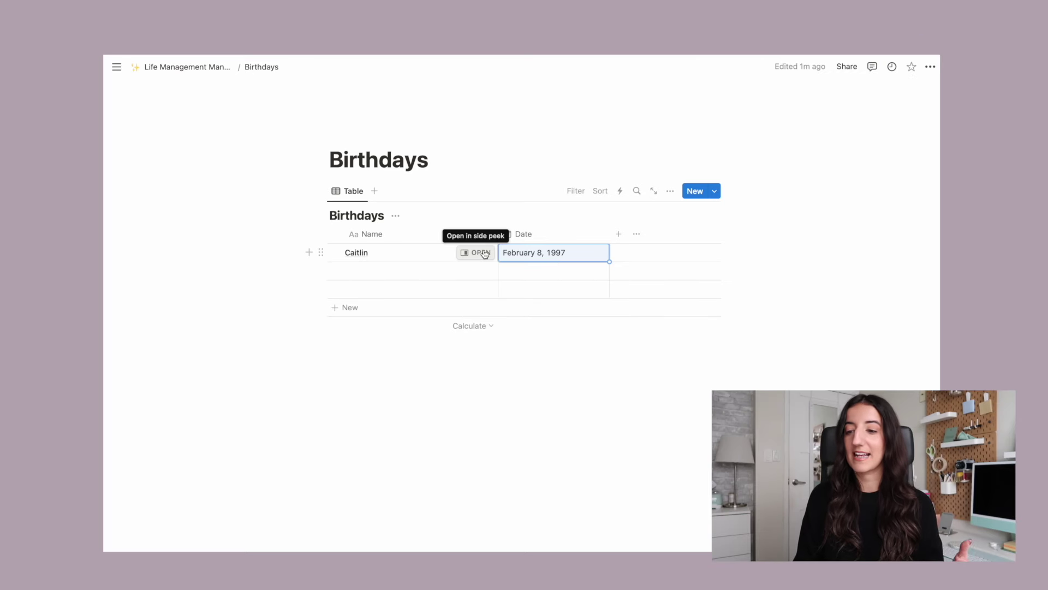
Step: Open the person's entry page and insert a simple table in its body
click(484, 253)
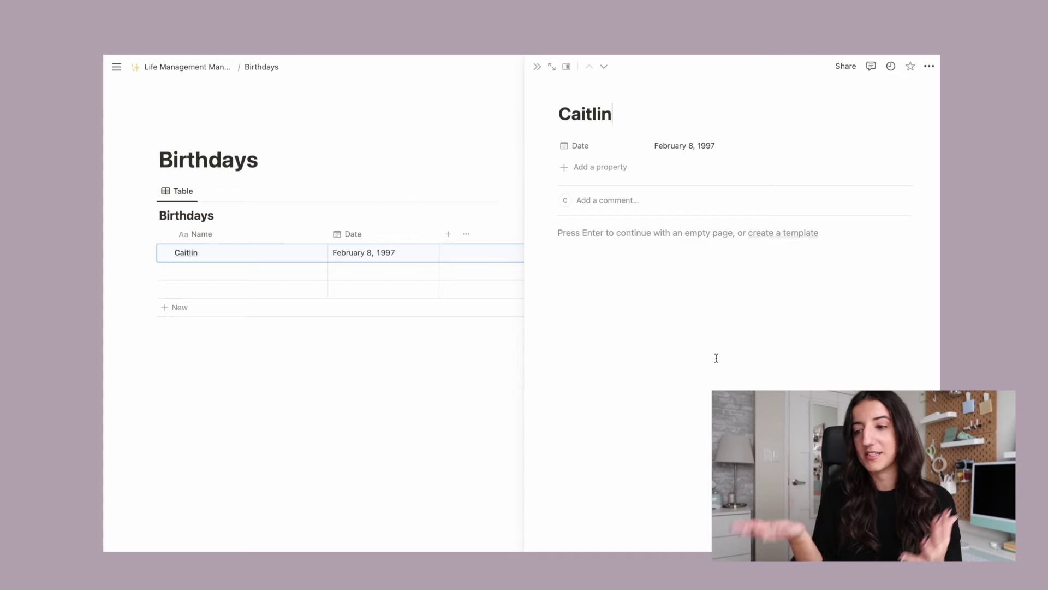
key(Return)
text(/)
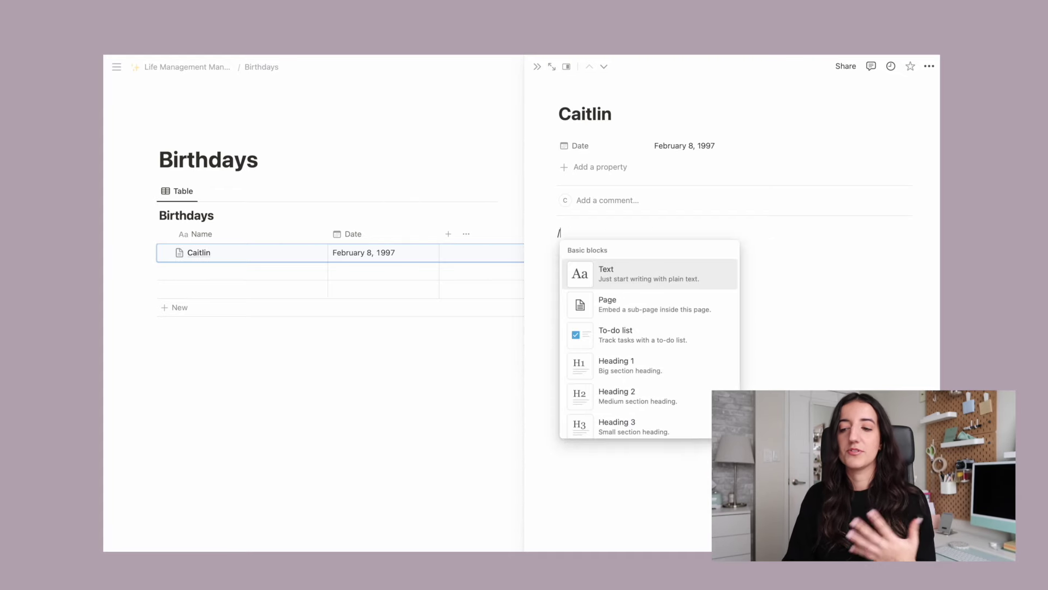
scroll(628, 350, down, 1)
scroll(628, 350, down, 2)
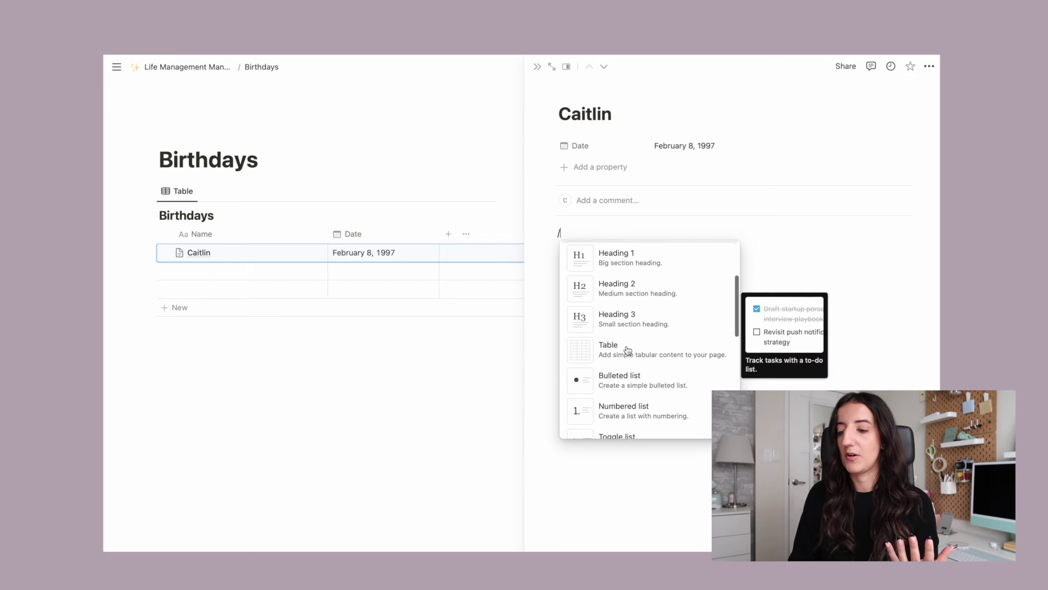
click(627, 351)
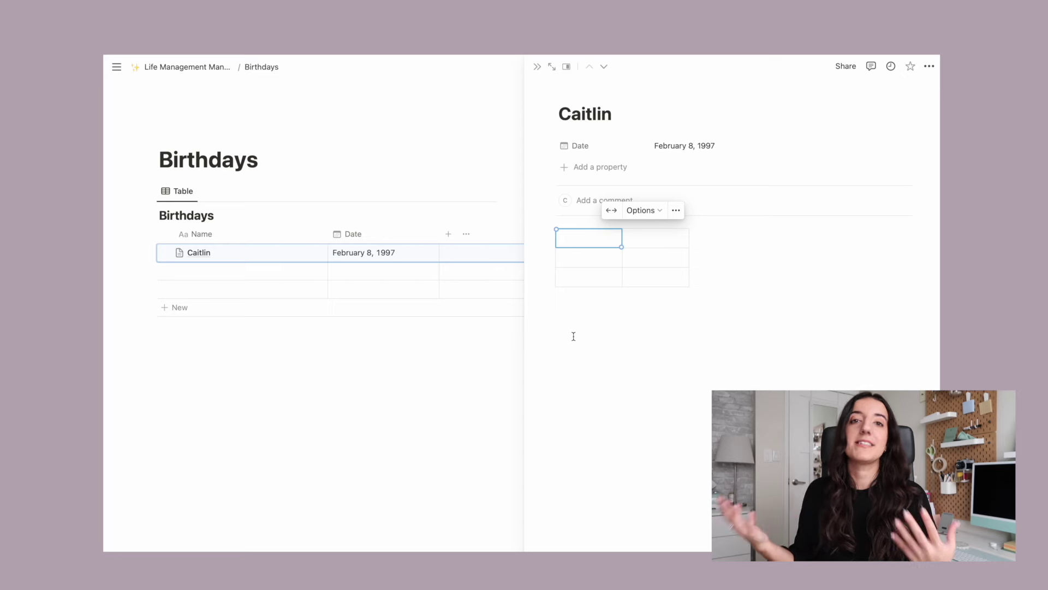
Step: Type the headings Year, Gift Idea, Budget, Purchased Item and Total Spent
text(Year)
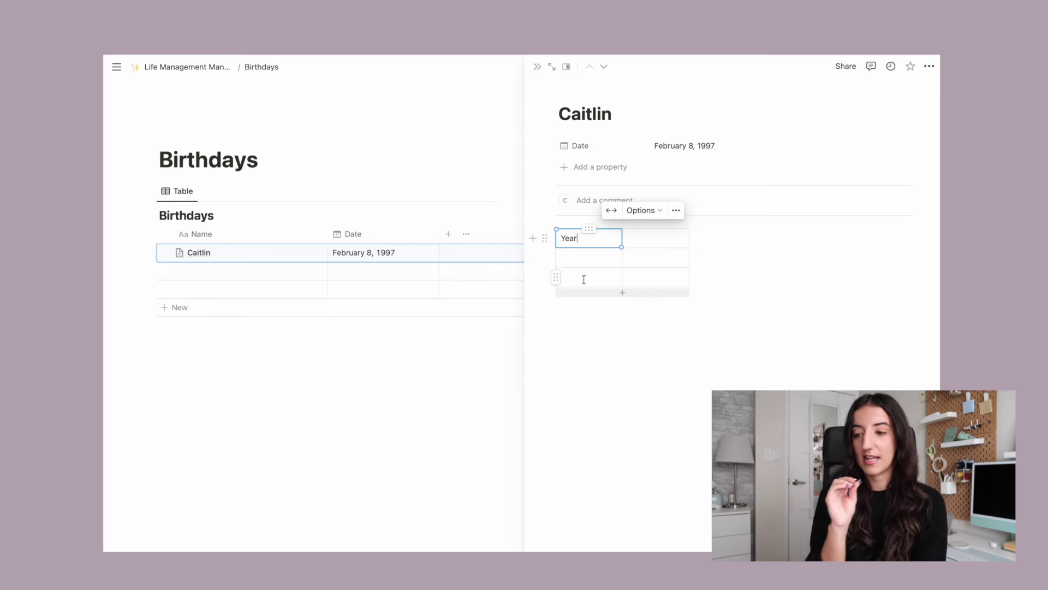
key(Tab)
text(Gift Idea)
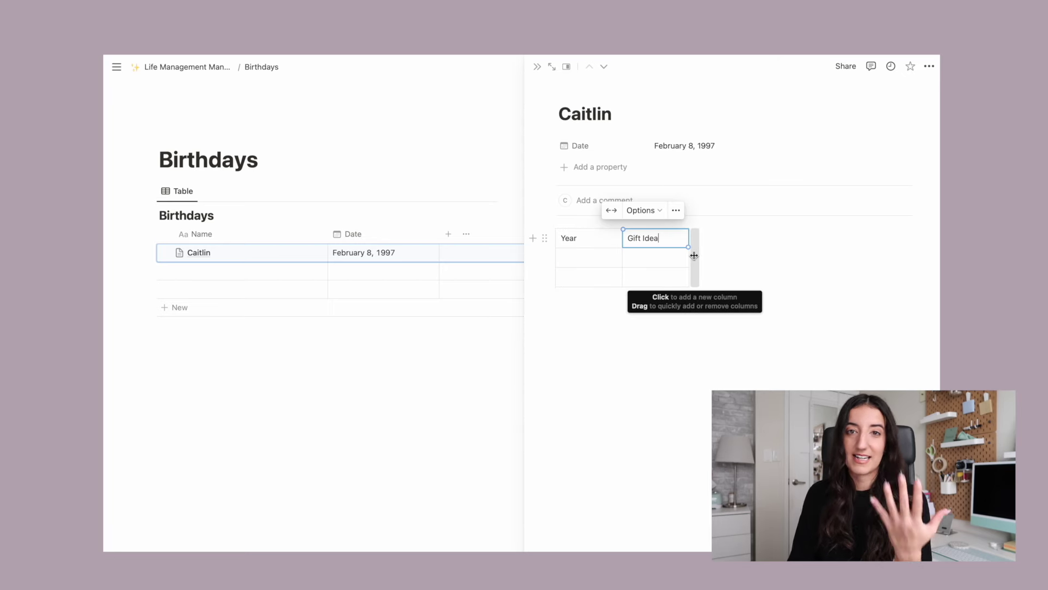
click(694, 255)
key(Tab)
text(Budget)
key(Tab)
text(Purc)
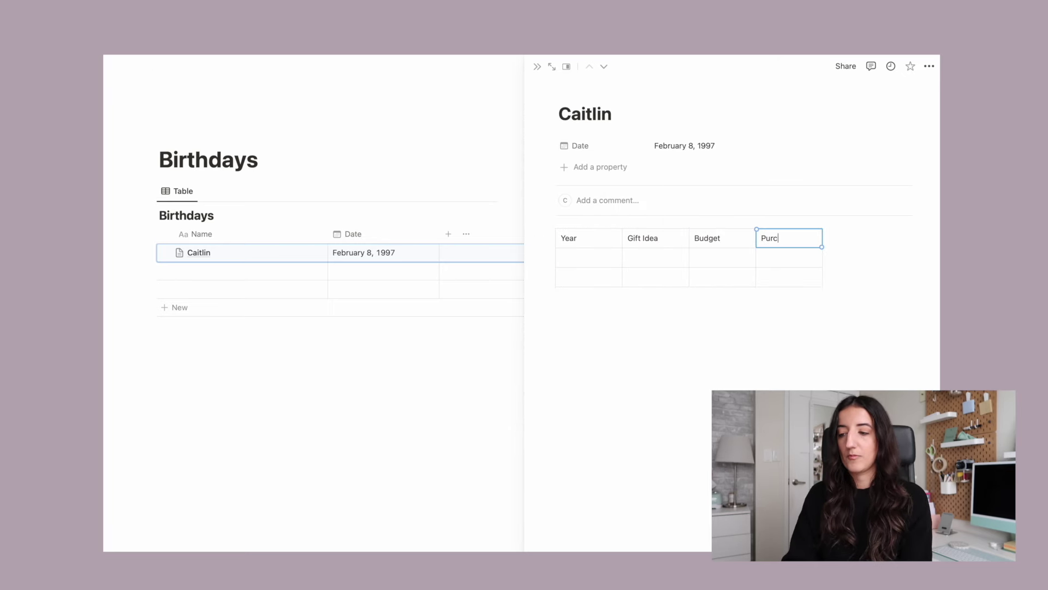
text(hased Item)
key(Tab)
text(Total SPen)
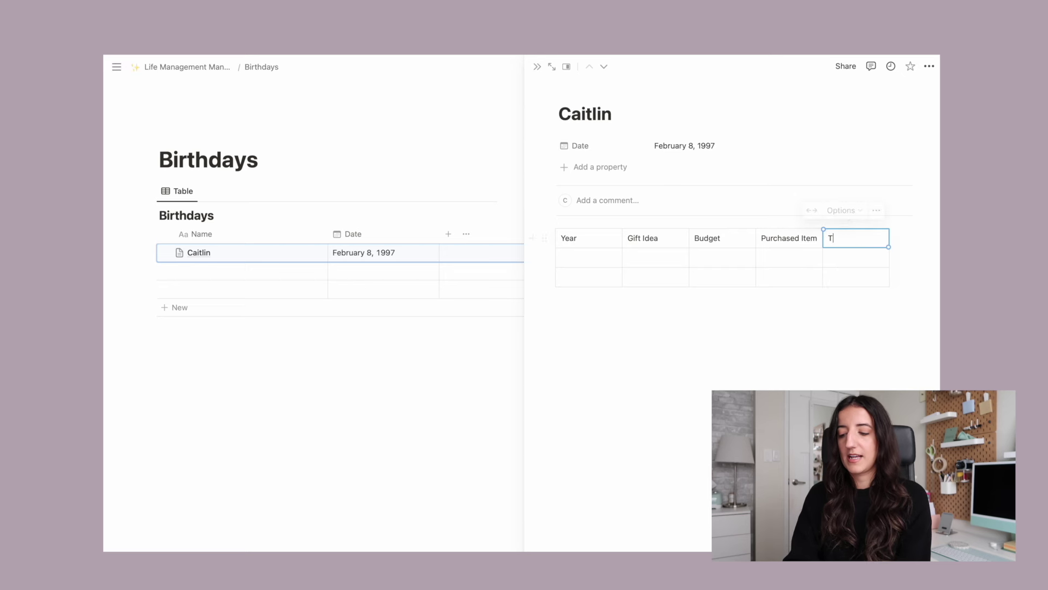
key(BackSpace)
key(BackSpace)
key(BackSpace)
text(pent)
click(601, 307)
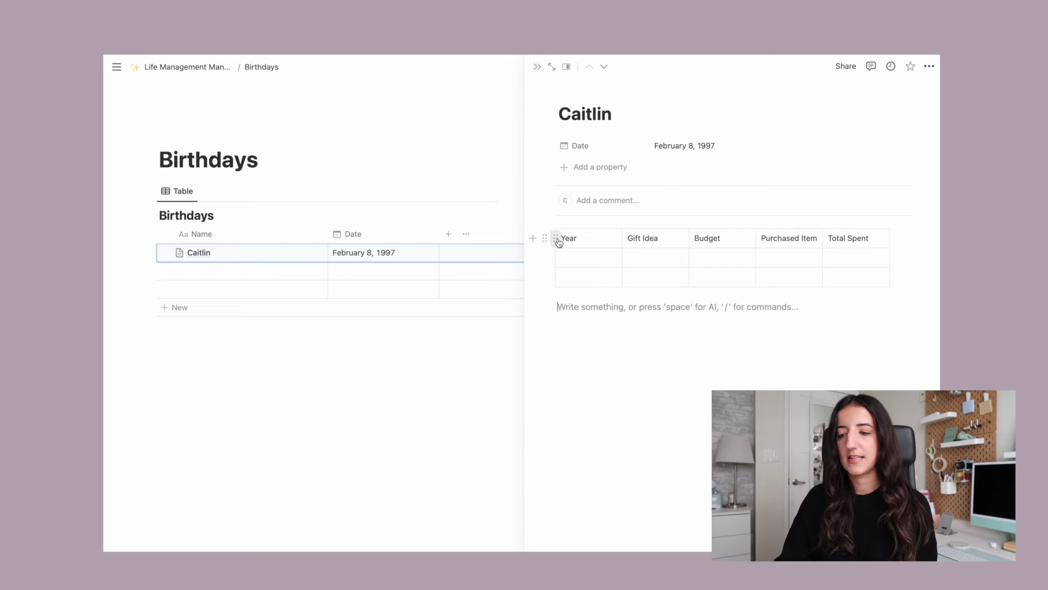
Step: Turn on Header row for the first row and Header column for Year
click(557, 239)
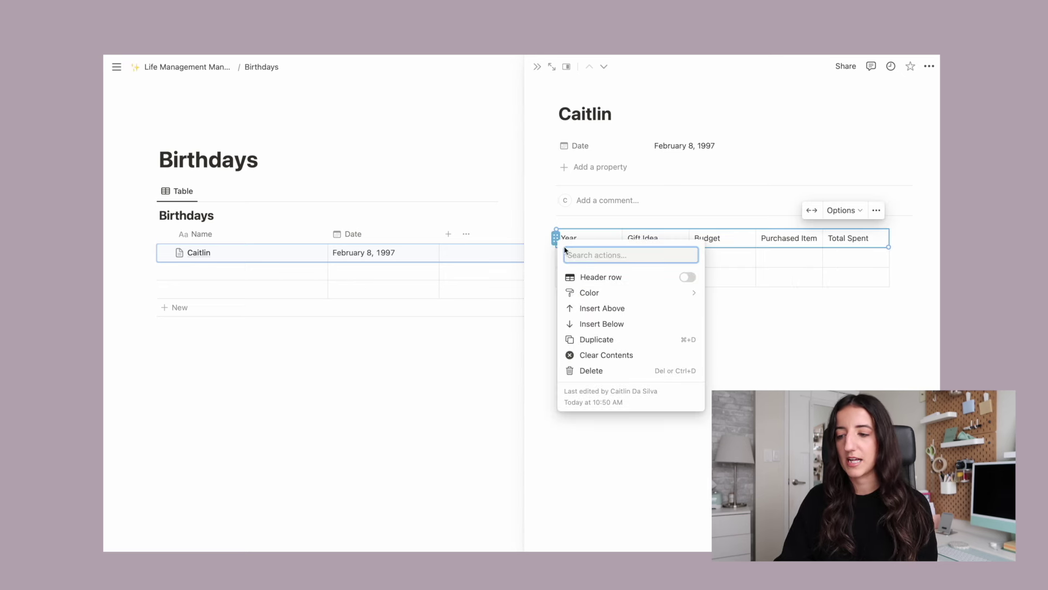
click(692, 279)
key(Escape)
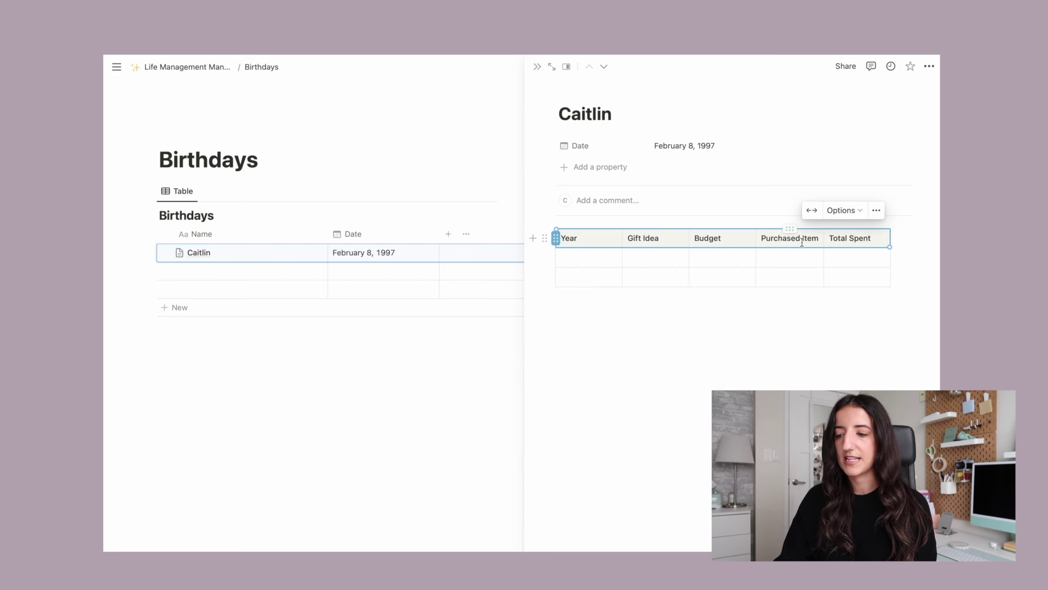
click(589, 228)
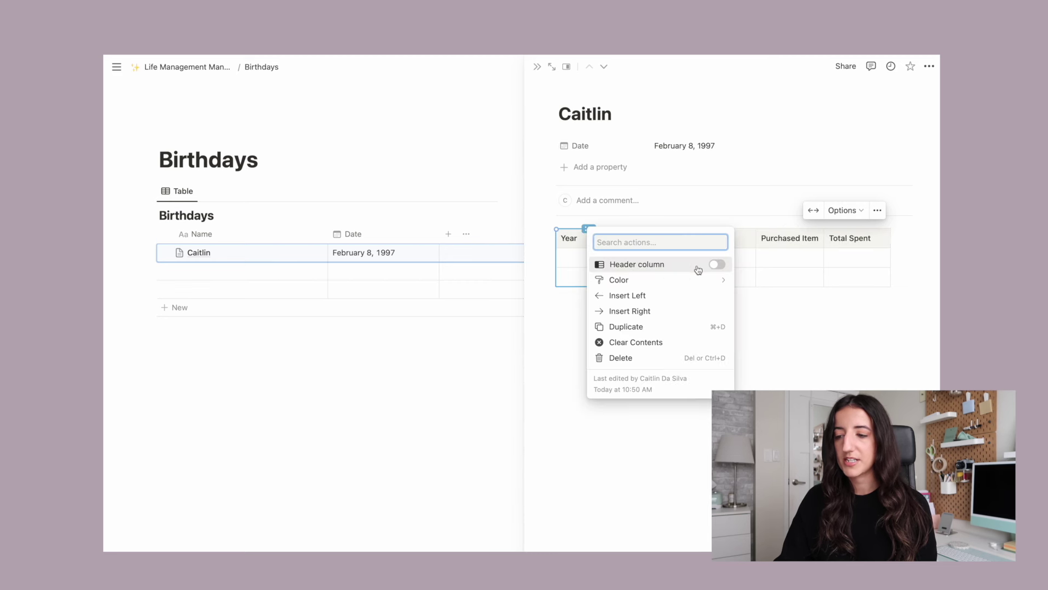
click(718, 266)
click(661, 365)
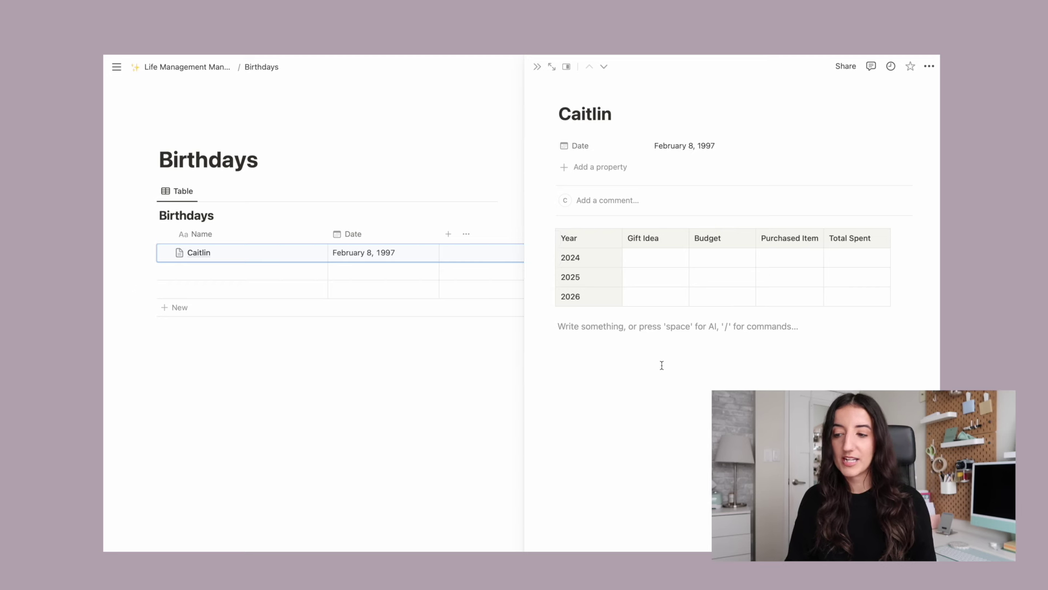
Step: Select the whole gift table block
drag(633, 240, 733, 291)
key(super+slash)
key(Escape)
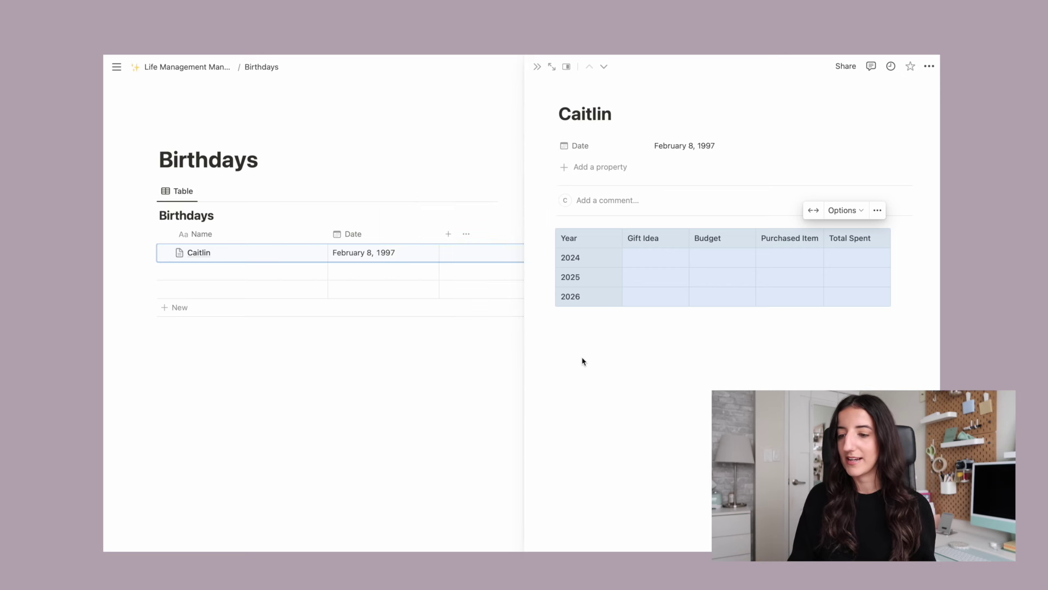
click(582, 360)
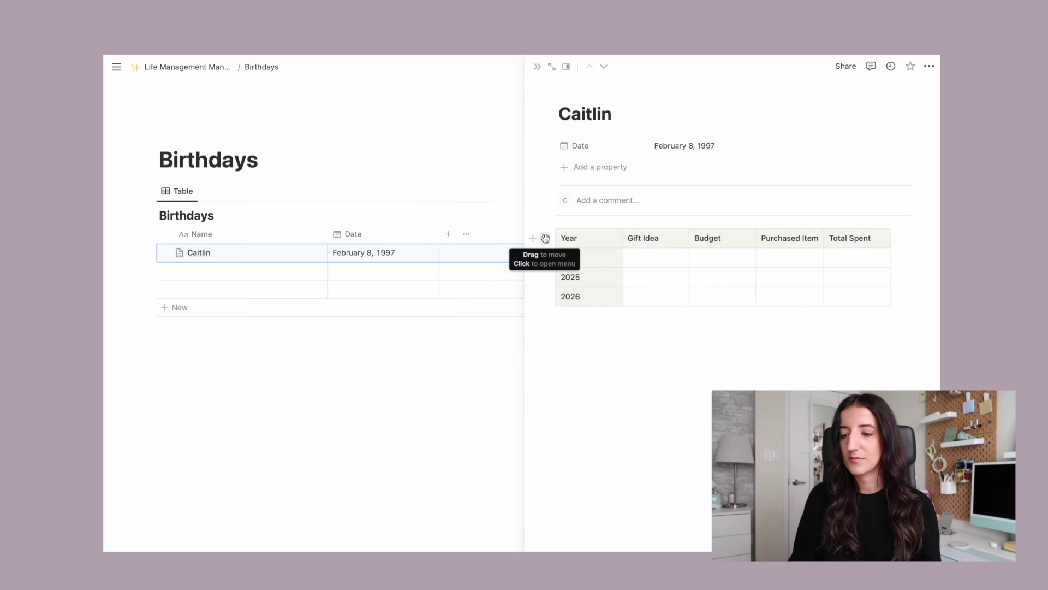
click(545, 238)
Step: Copy the gift table and start naming a second birthday entry
key(super+c)
click(206, 273)
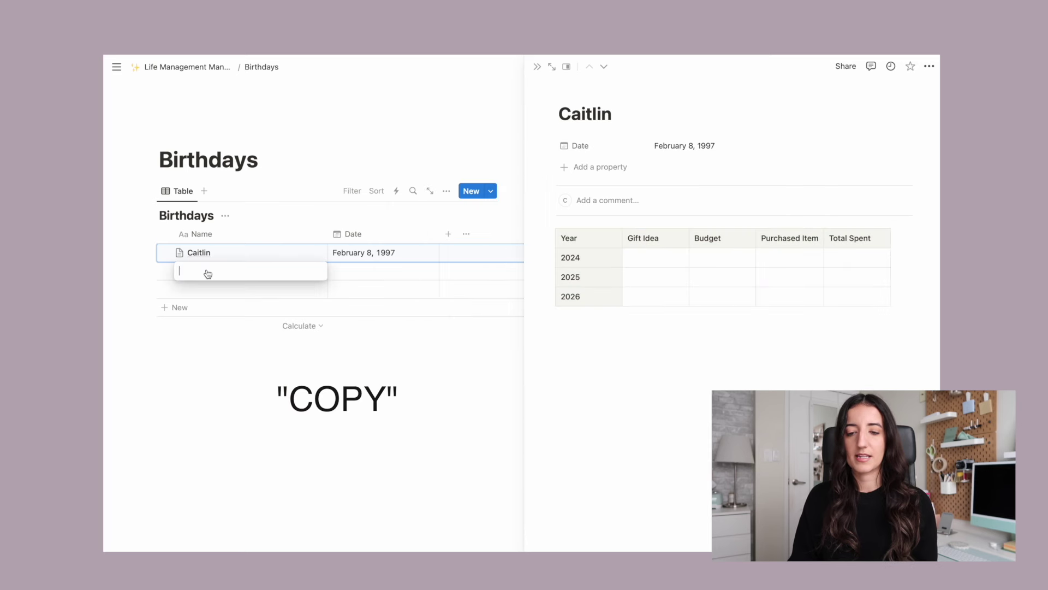
text(To)
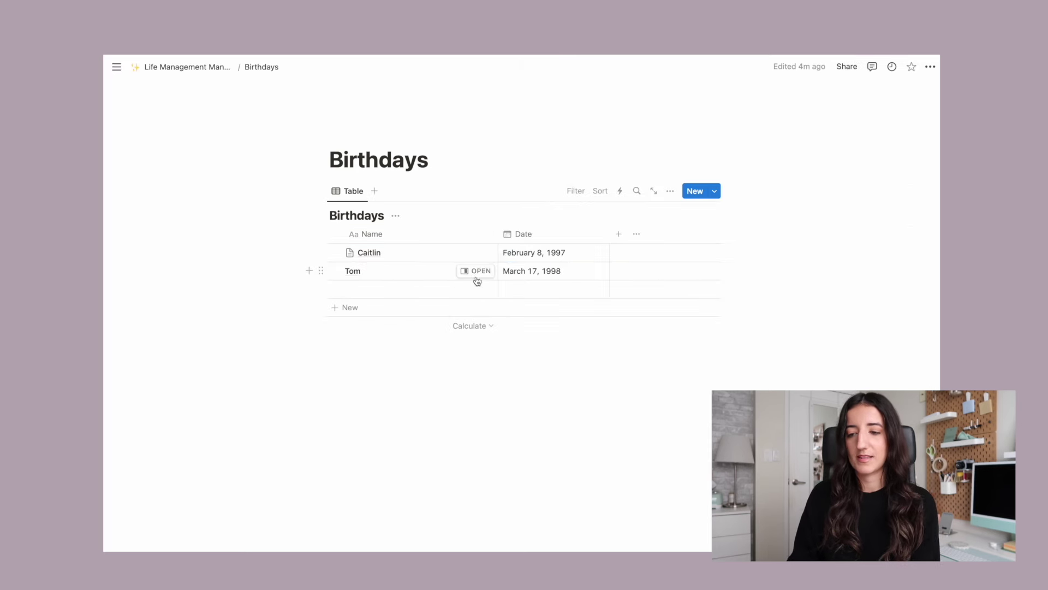
Step: Paste the gift table into the new entry's page and return to the Birthdays table
click(476, 276)
click(626, 250)
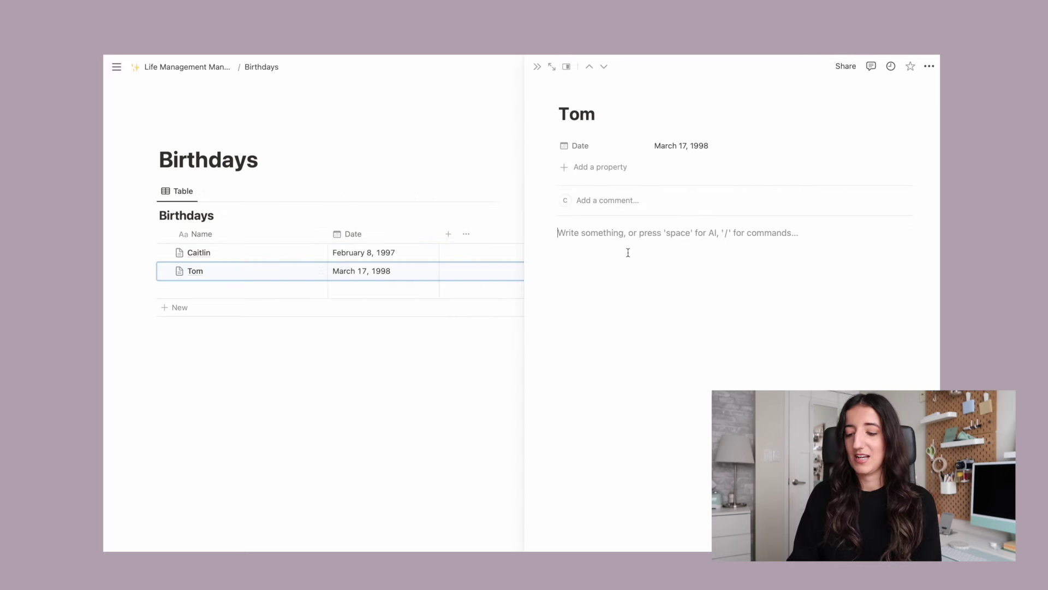
key(super+v)
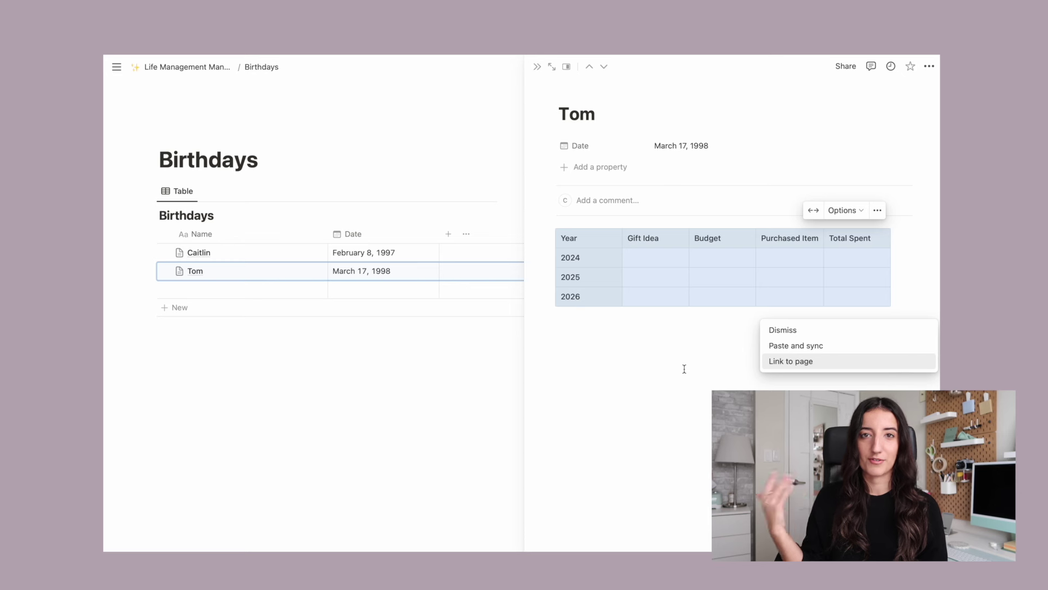
click(771, 330)
click(458, 240)
click(479, 271)
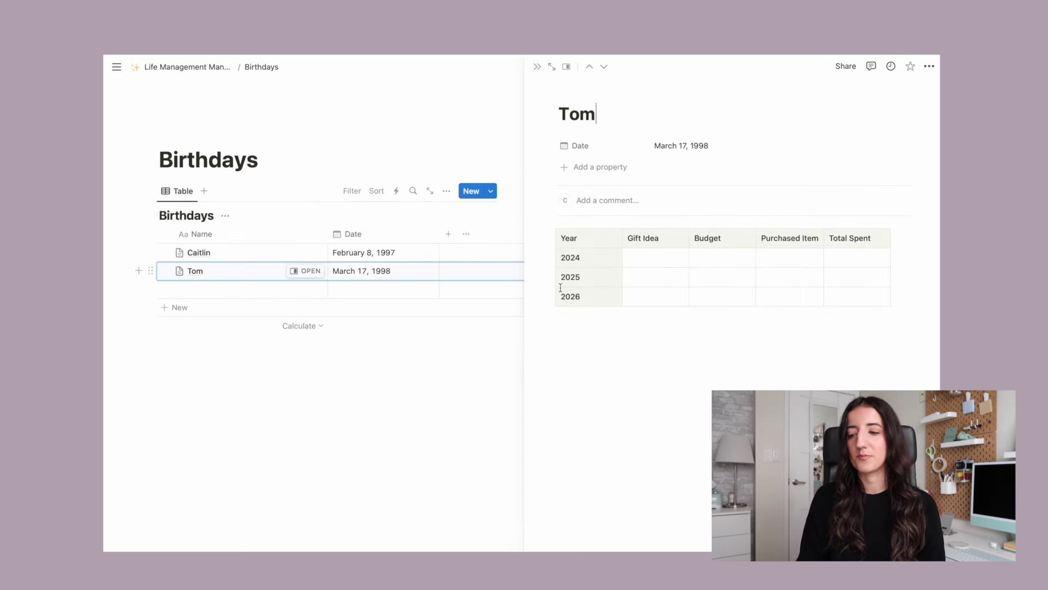
click(262, 367)
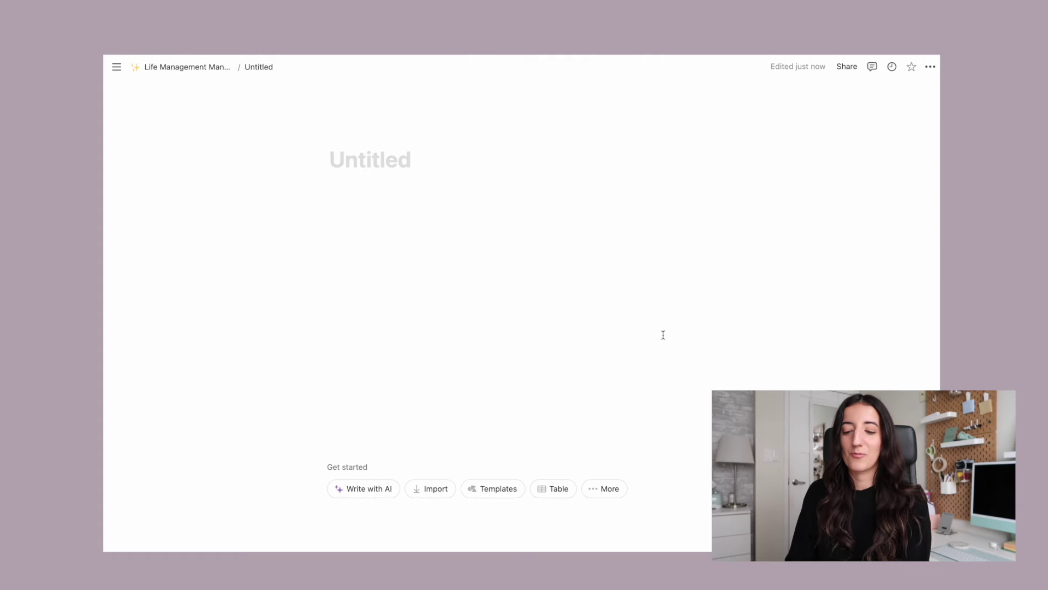
Step: Title the page Weddings, add a ring emoji icon, and name the new table Weddings
text(Weddings)
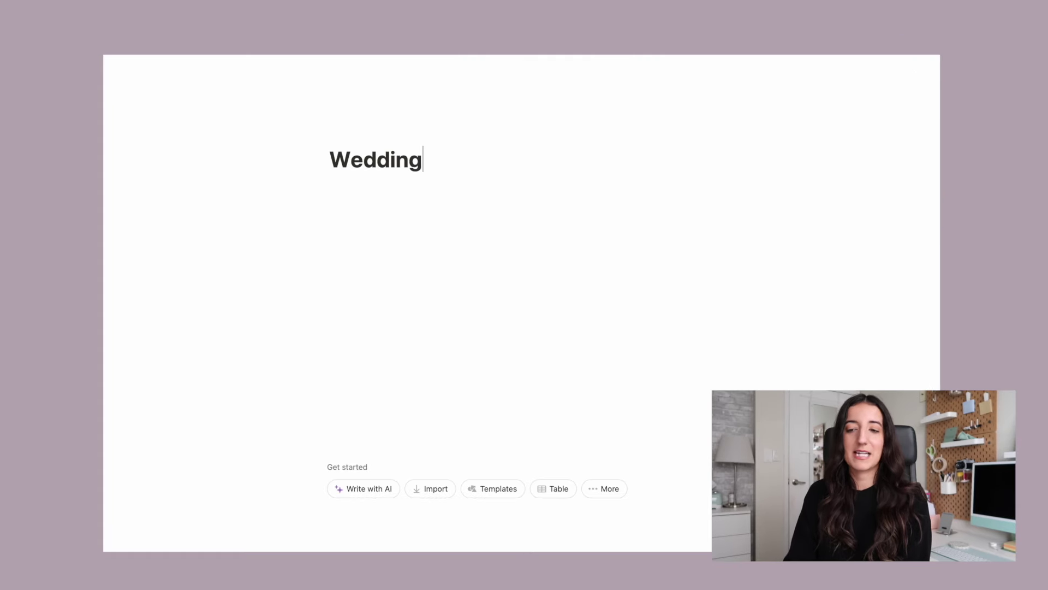
click(396, 272)
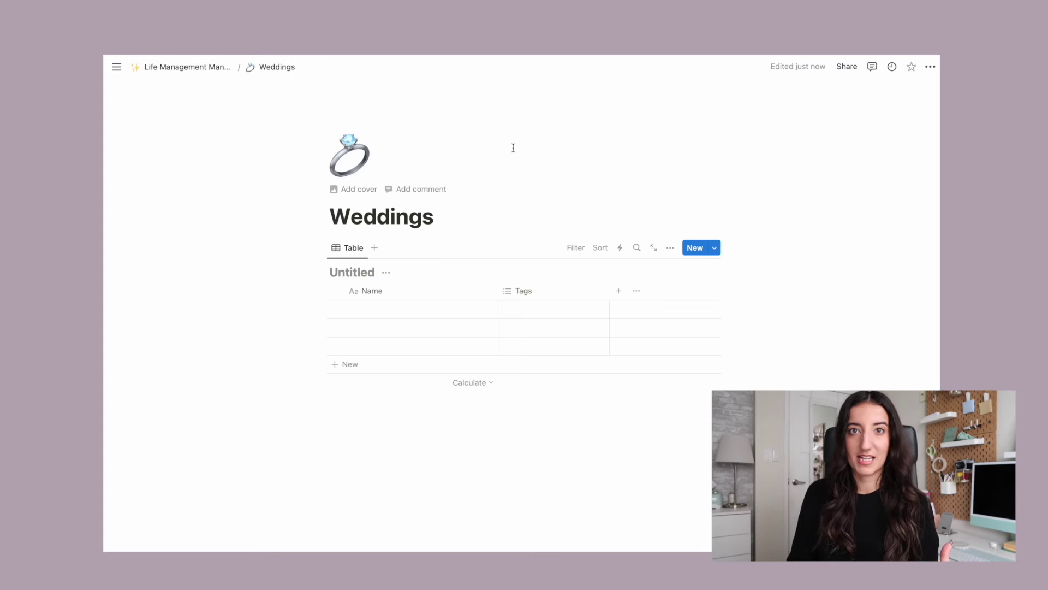
text(Weddings)
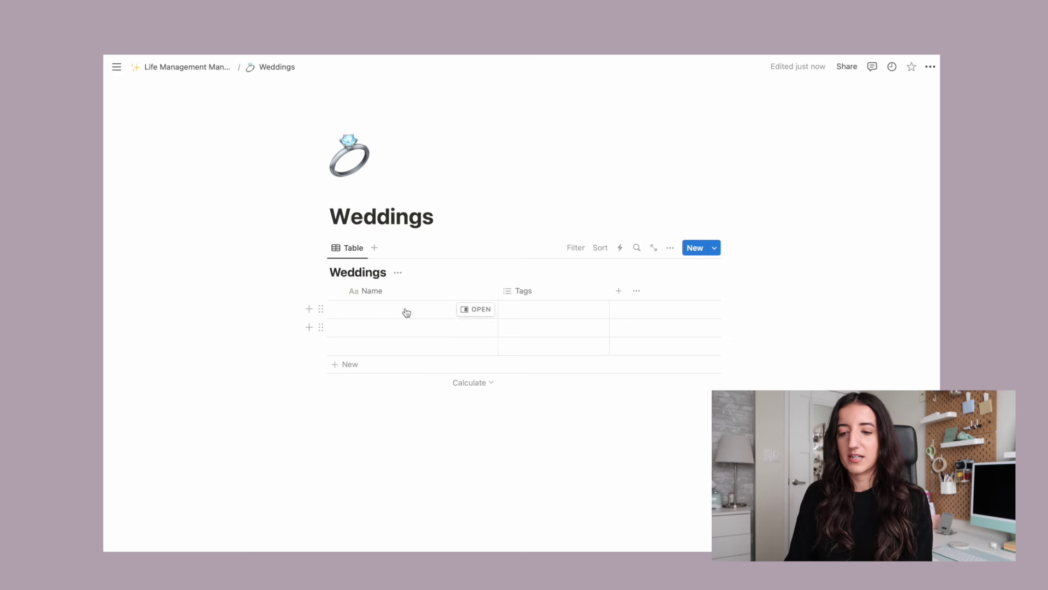
Step: Rename the Name column to Couple, add a Date property, and open the Mickey & Minnie entry
click(397, 293)
click(395, 309)
text(Couple)
click(619, 290)
click(592, 485)
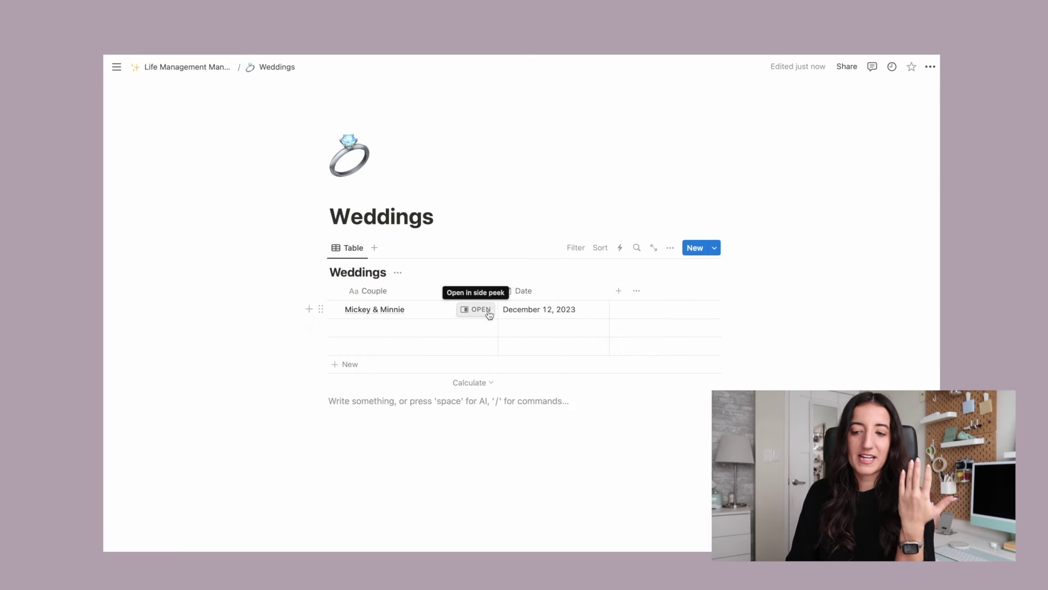
click(477, 307)
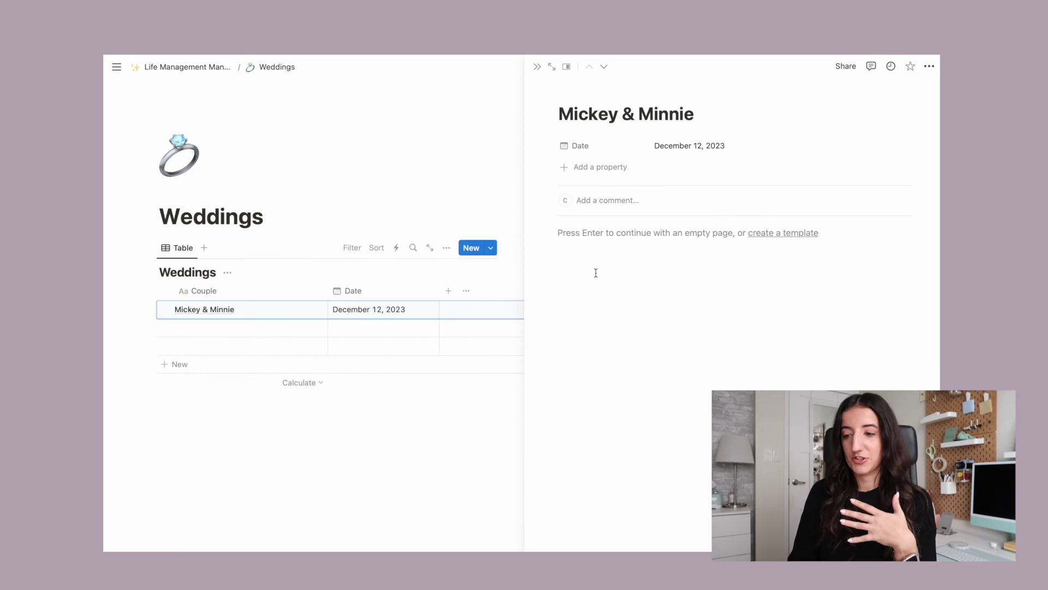
Step: Add a table with headers Gift Idea, Budget, Gift Purchased and Total Spent
key(ctrl+v)
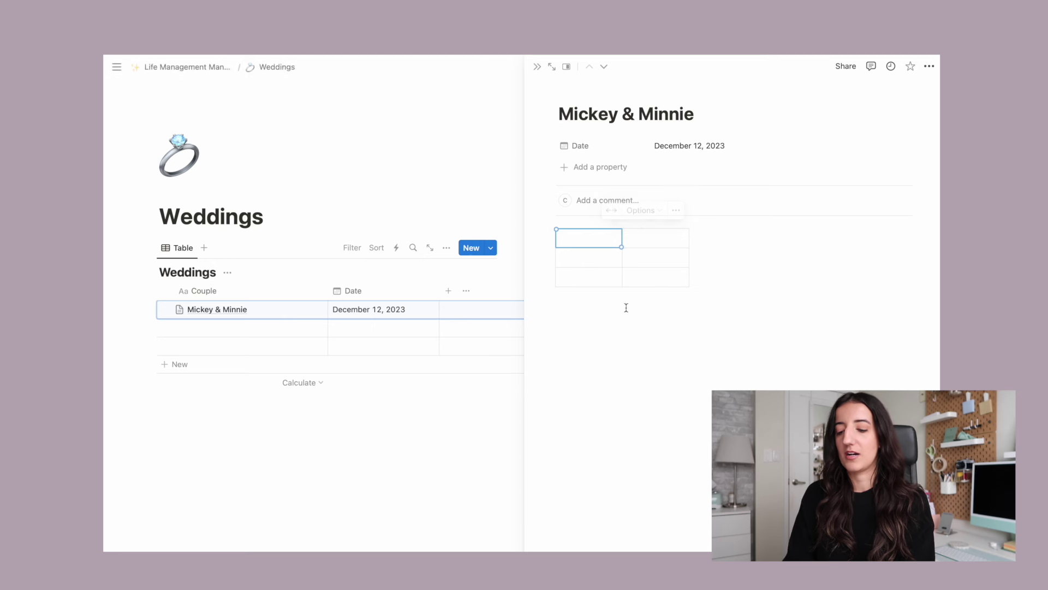
text(Gift Idea)
key(Tab)
text(Budget)
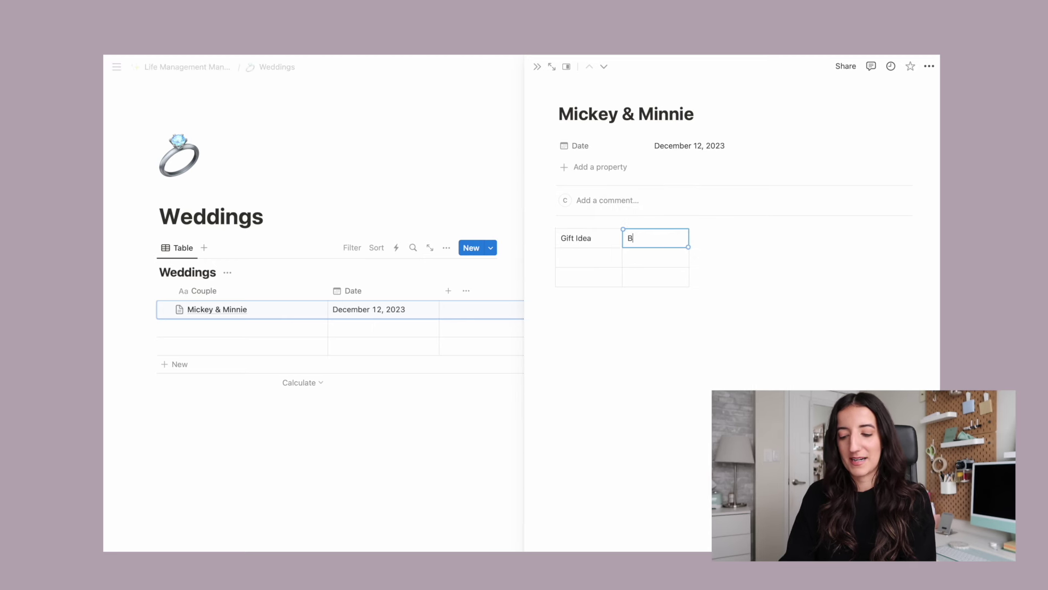
key(Tab)
text(Gift Purchased)
key(Tab)
text(Total SP)
key(BackSpace)
text(pent)
Step: Add 'Outfit Details:' with bullet 'black open back from abercrombie', then a divider below
click(629, 377)
text(/)
key(BackSpace)
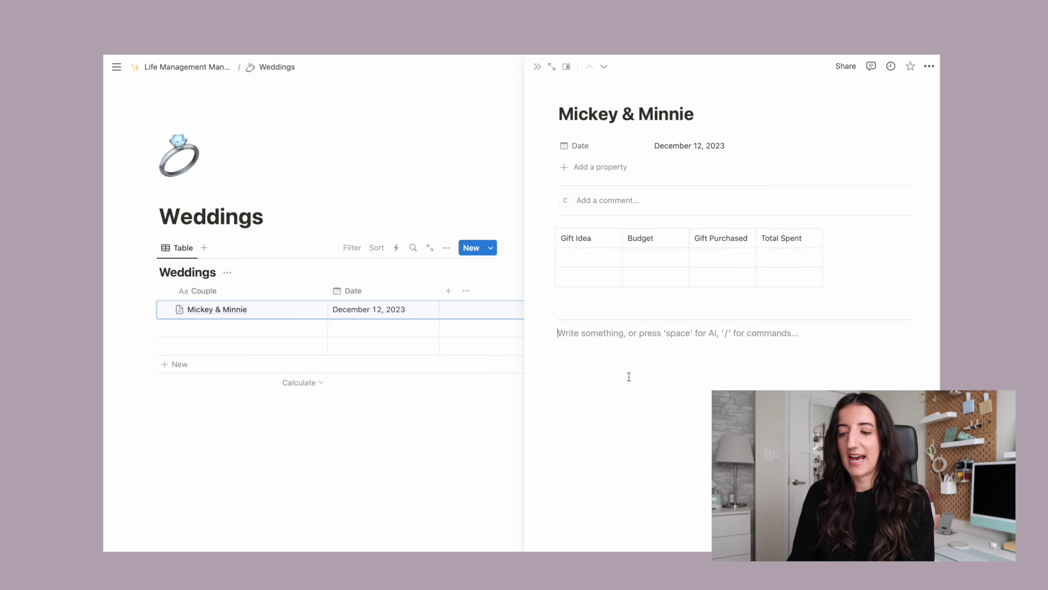
text(Outfit Details:)
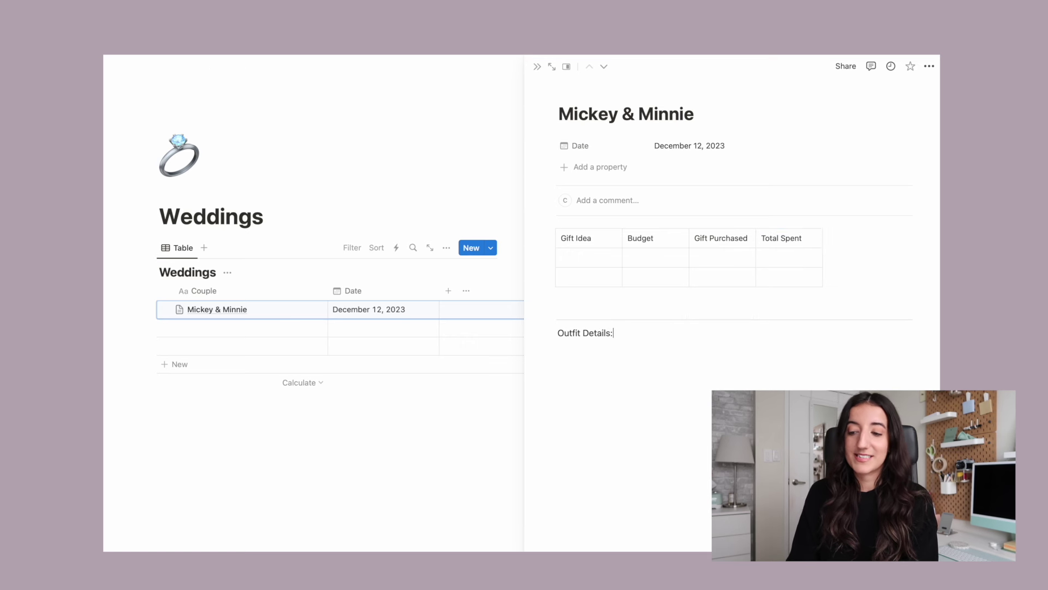
key(Return)
text(- )
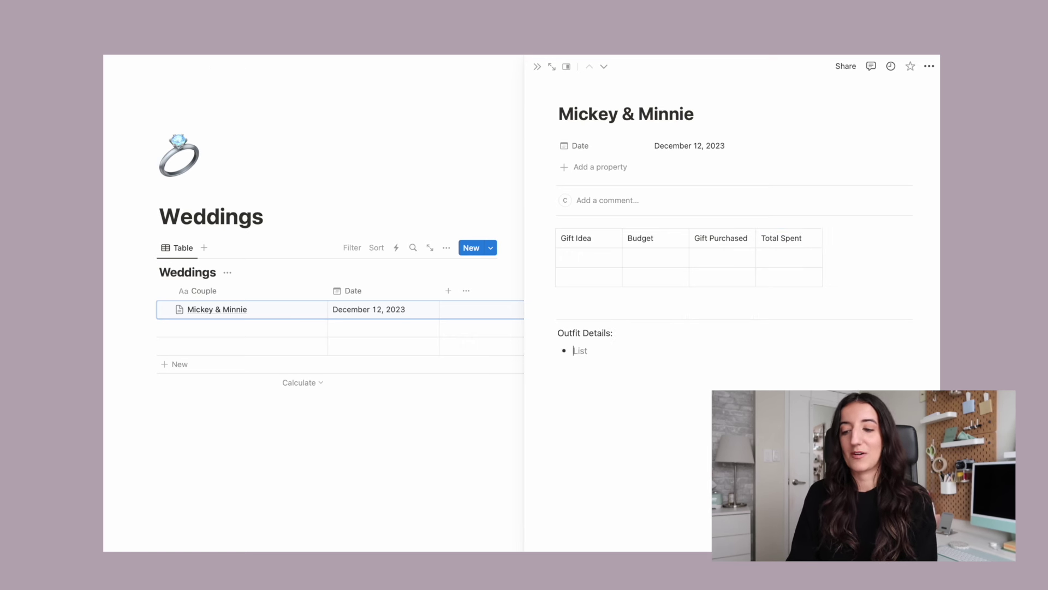
text(black)
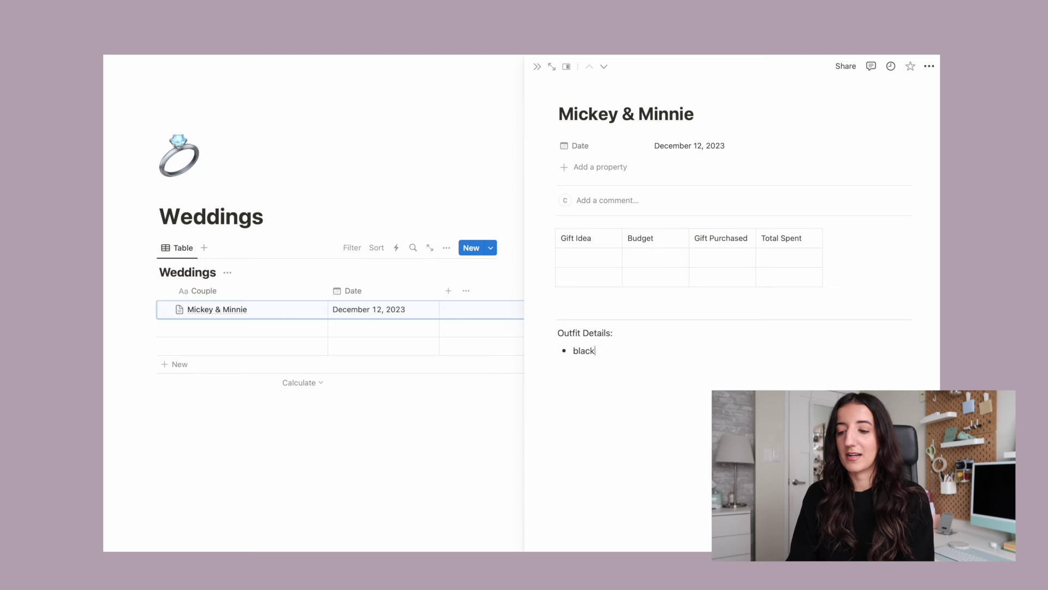
text( open back from)
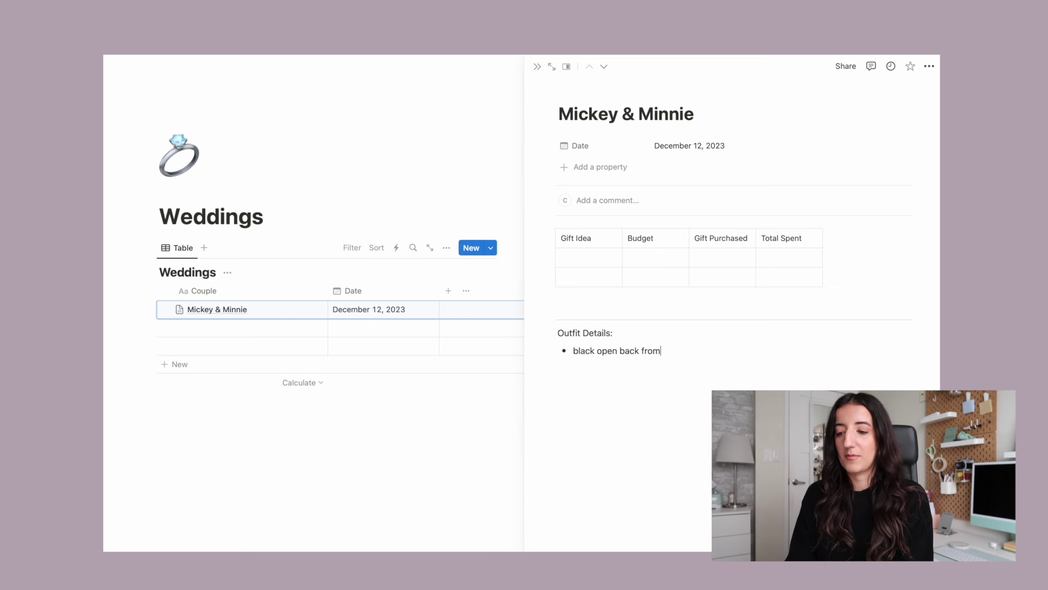
text( abercrombie)
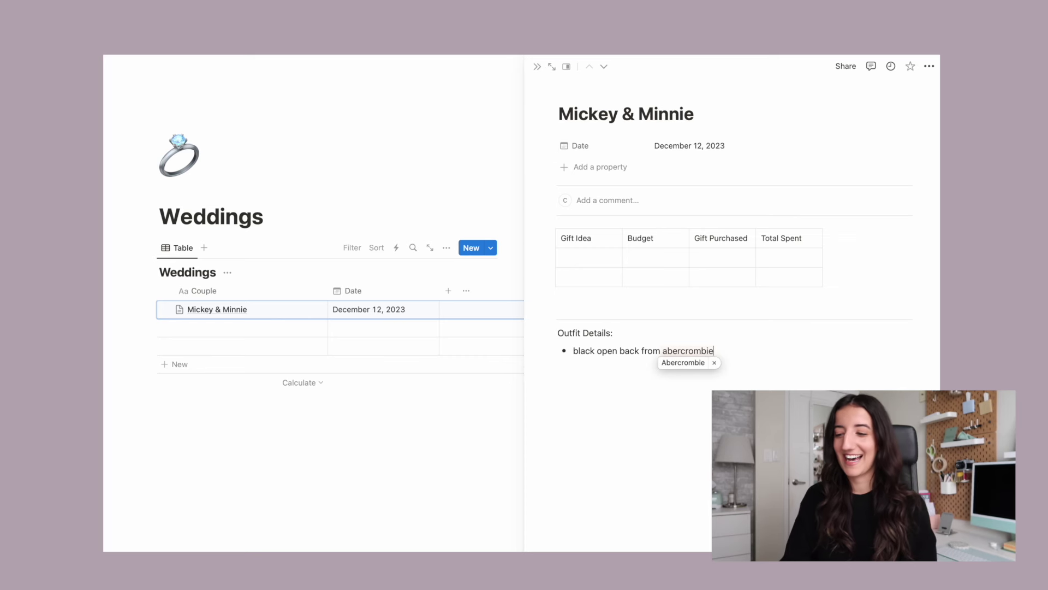
key(Return)
key(Return)
text(/)
scroll(650, 283, down, 3)
click(624, 360)
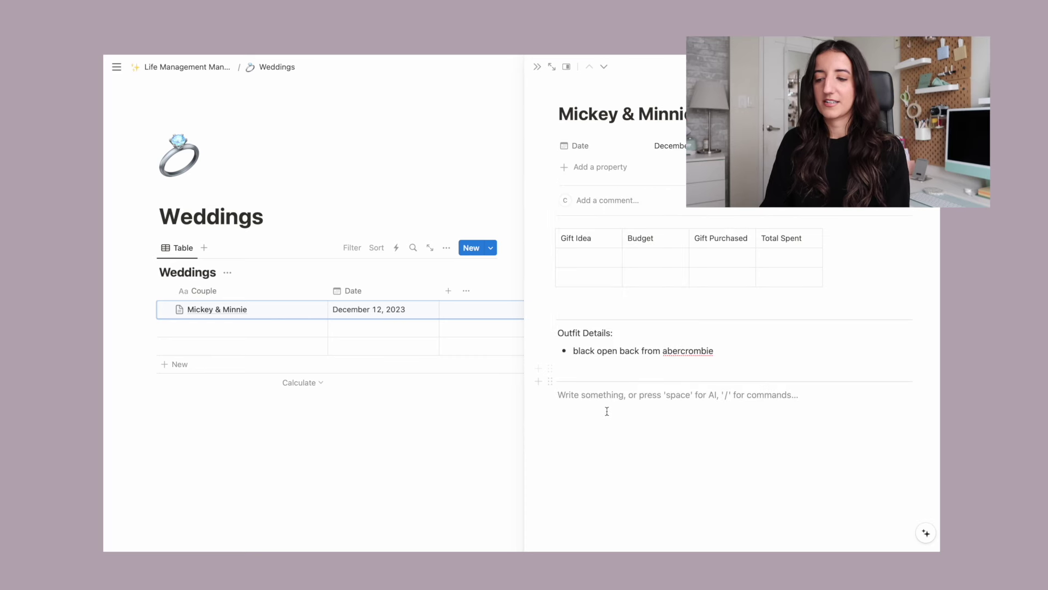
Step: Add a 'Notes:' line and turn 'Outfit Details:' and 'Notes:' into Heading 3
text(Notes:)
drag(558, 332, 613, 333)
click(571, 309)
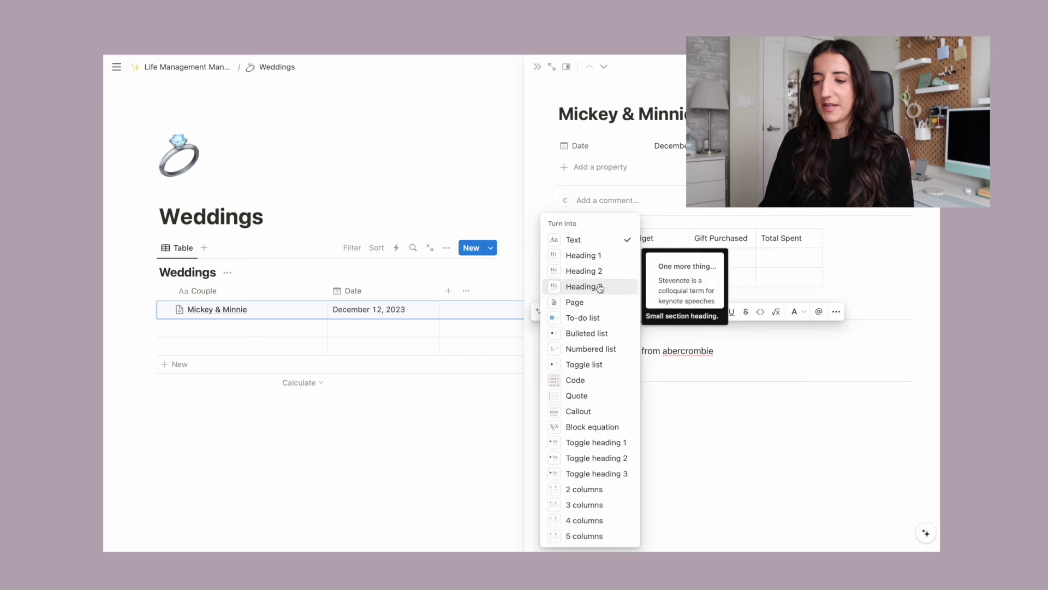
click(576, 284)
click(571, 404)
triple_click(571, 403)
click(588, 382)
click(570, 269)
Step: Correct the spelling to Abercrombie and return to Life Management Manual
right_click(684, 359)
click(710, 258)
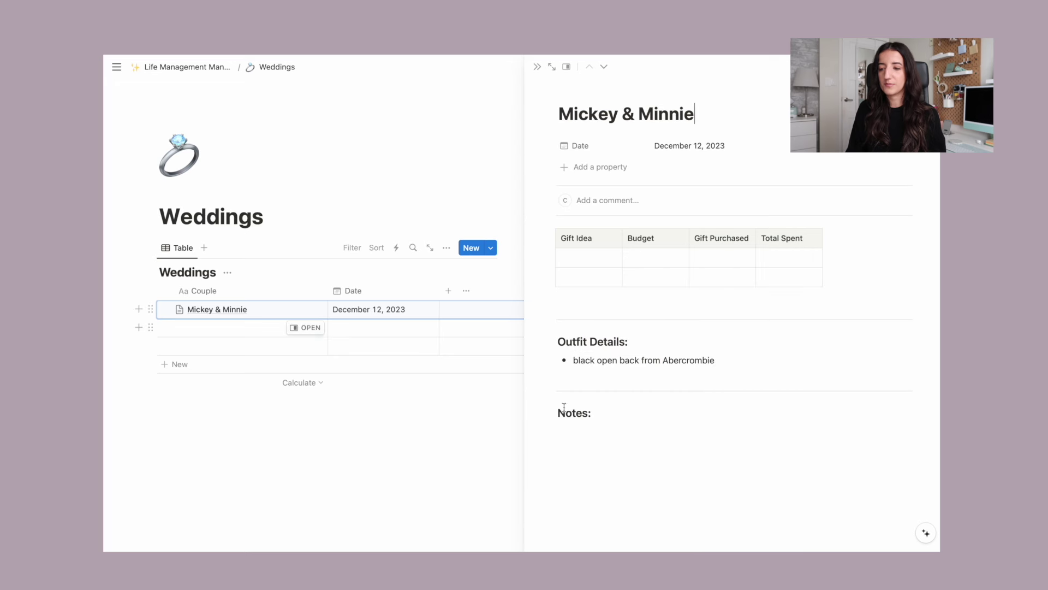
click(213, 67)
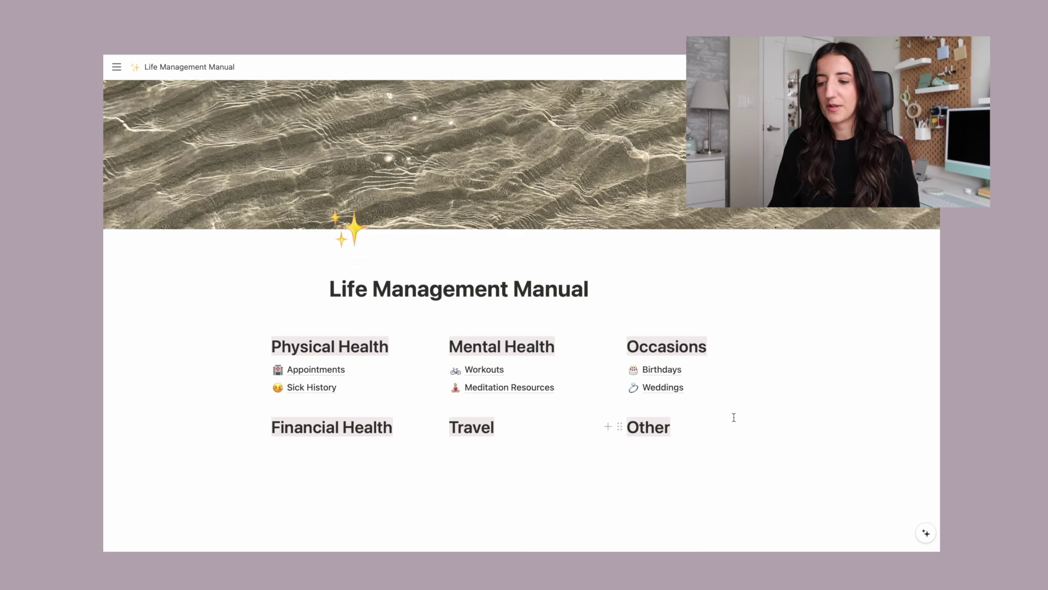
Step: Scroll down to Financial Health and open the Spending Tracker page
scroll(734, 417, down, 2)
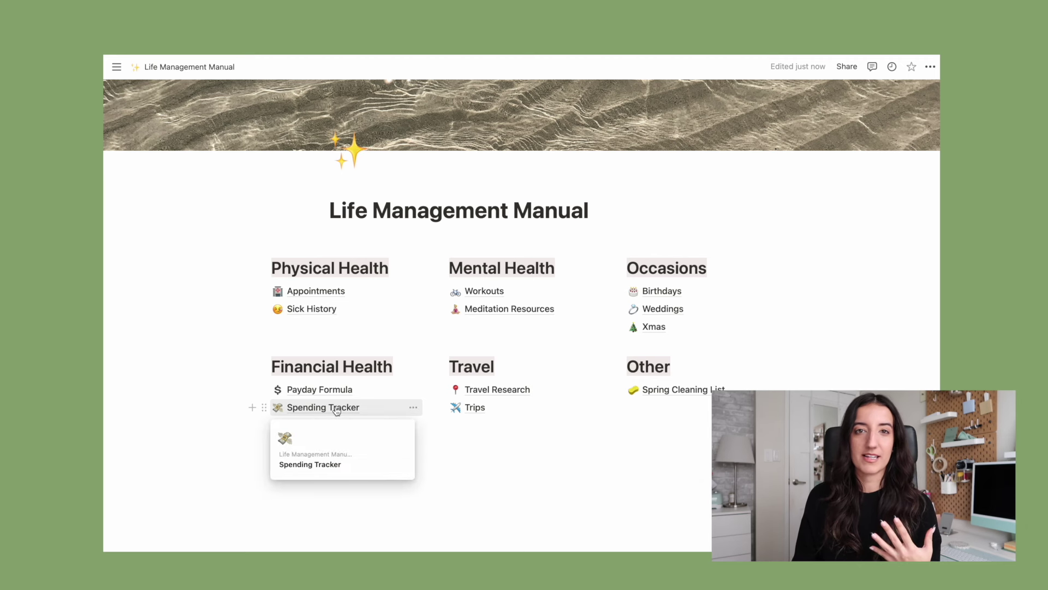
click(337, 411)
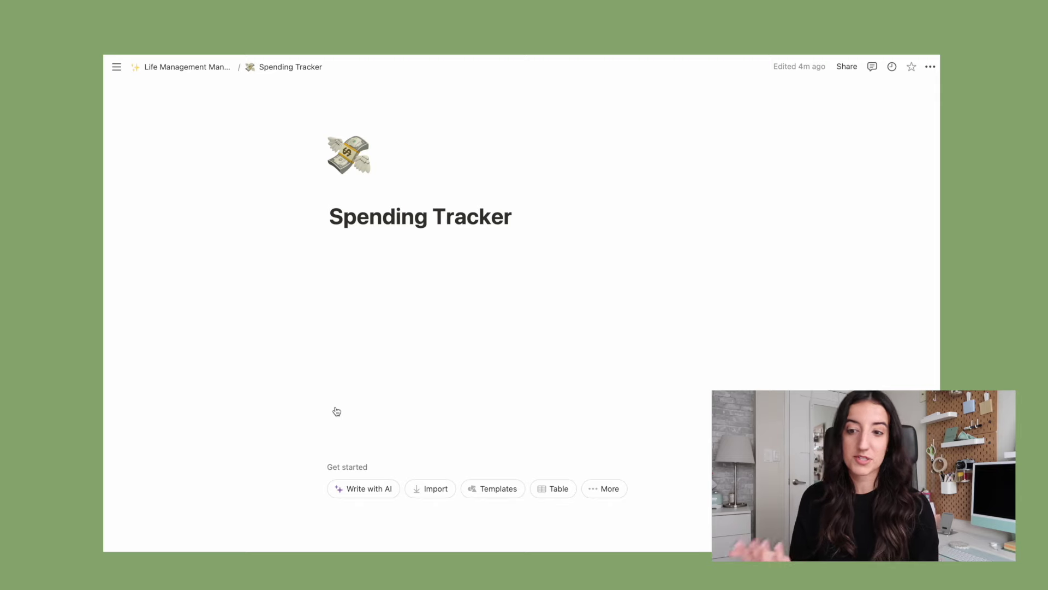
Step: Insert a new table database below the page title using the / menu
click(337, 410)
text(/)
scroll(380, 406, down, 10)
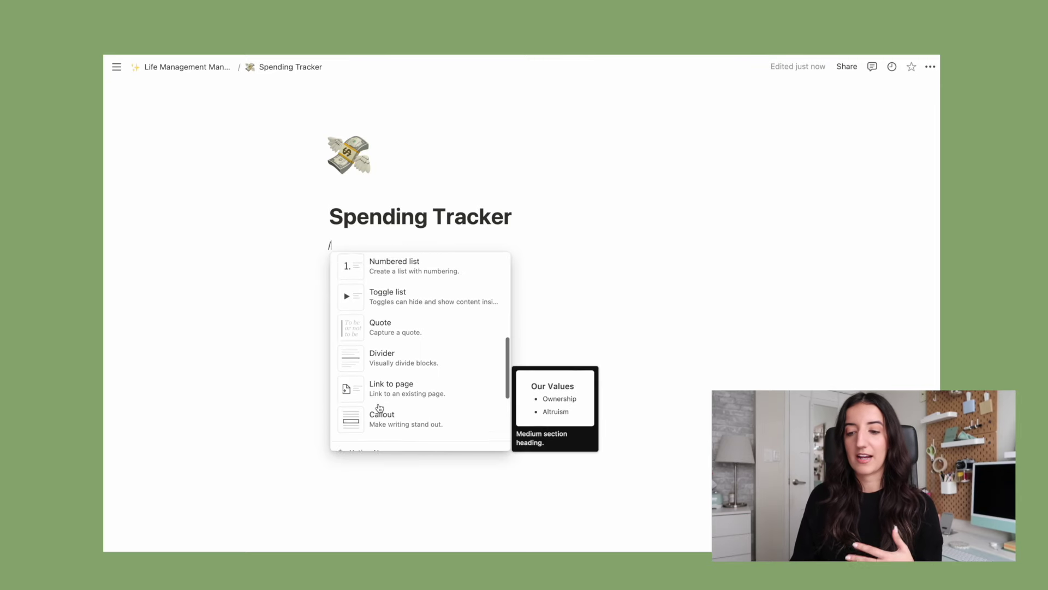
scroll(383, 393, down, 5)
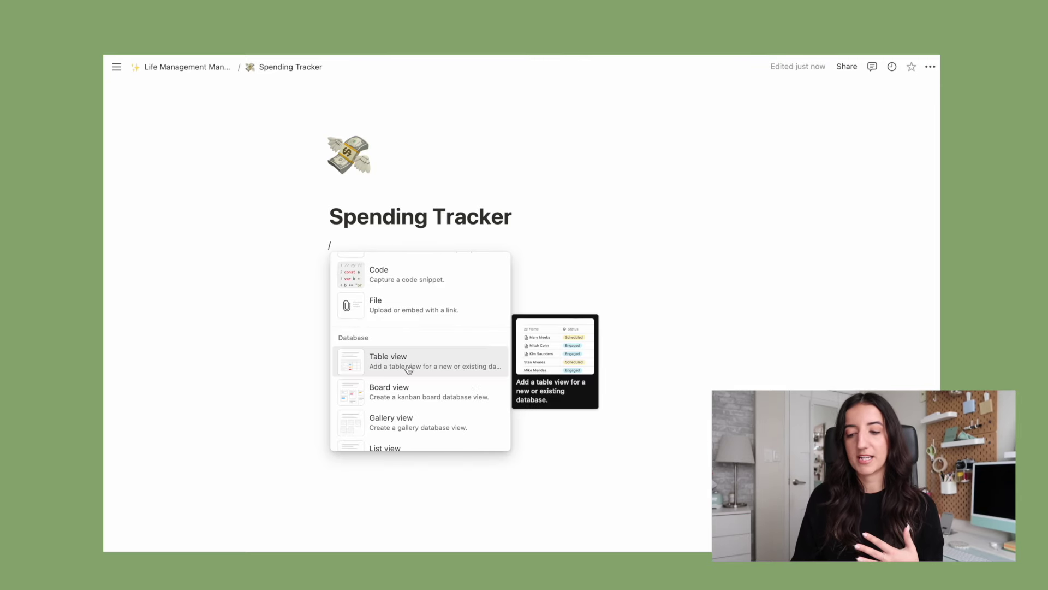
click(407, 365)
Step: Rename the table's Name column to Item/Store
click(381, 294)
key(BackSpace)
key(BackSpace)
key(BackSpace)
key(BackSpace)
text(Item)
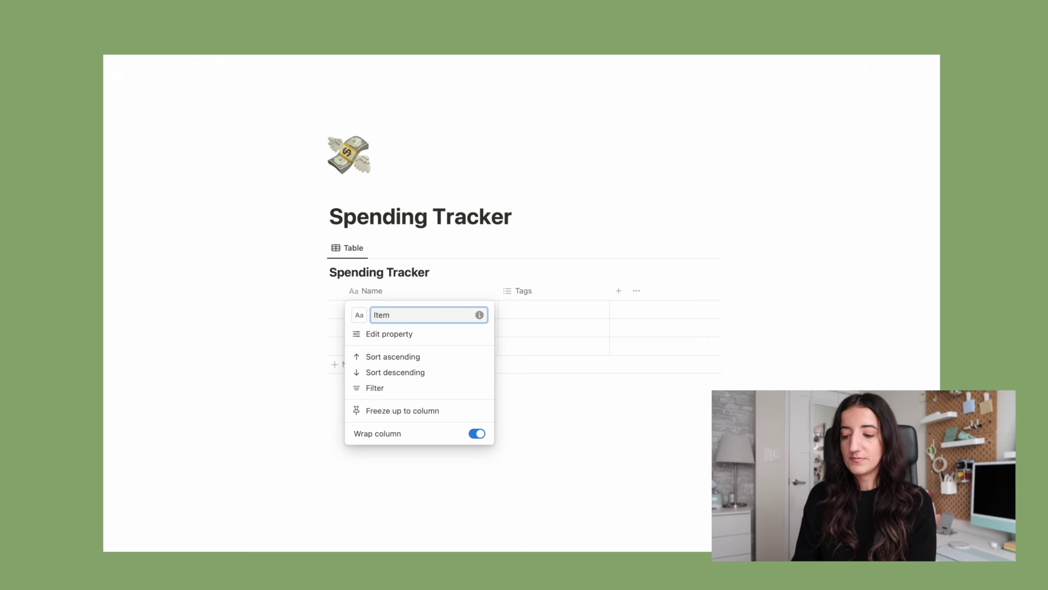
text(/Store)
click(551, 290)
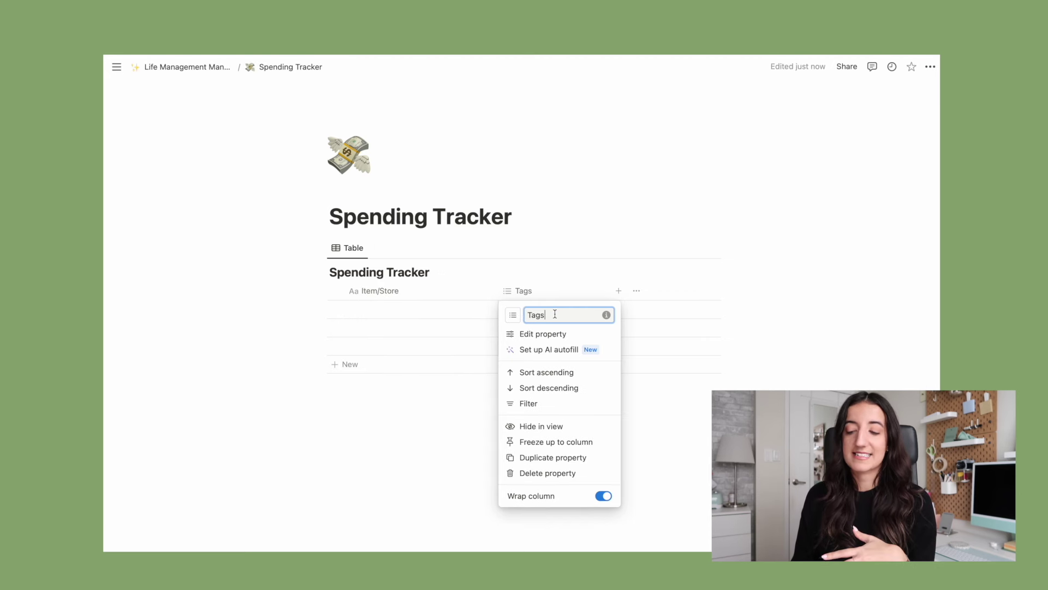
Step: Rename the Tags column to Category and enter Abercrombie as the first row's Item/Store
double_click(555, 313)
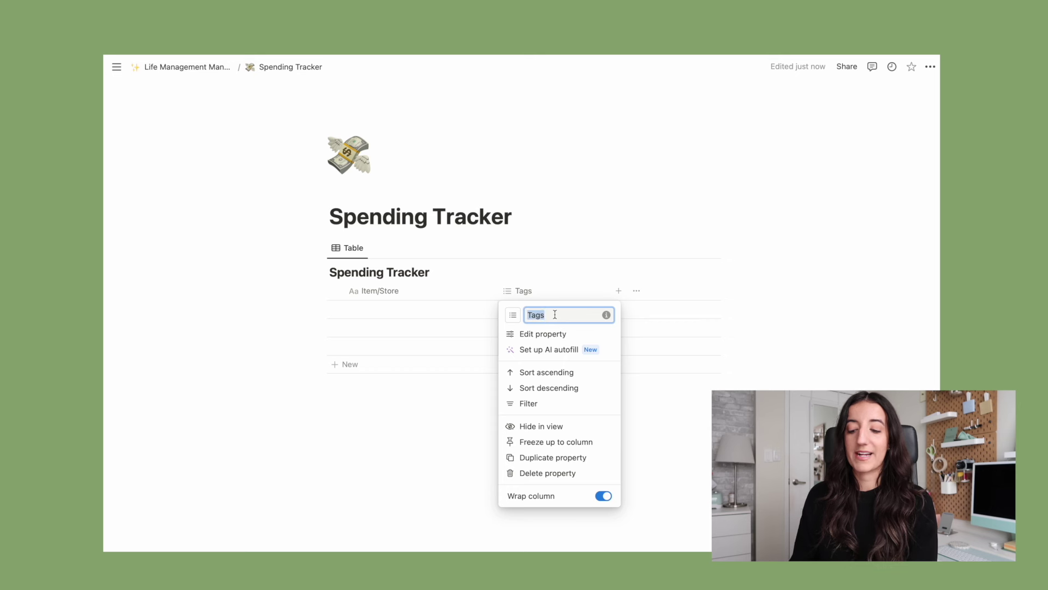
text(Category)
key(Return)
key(Escape)
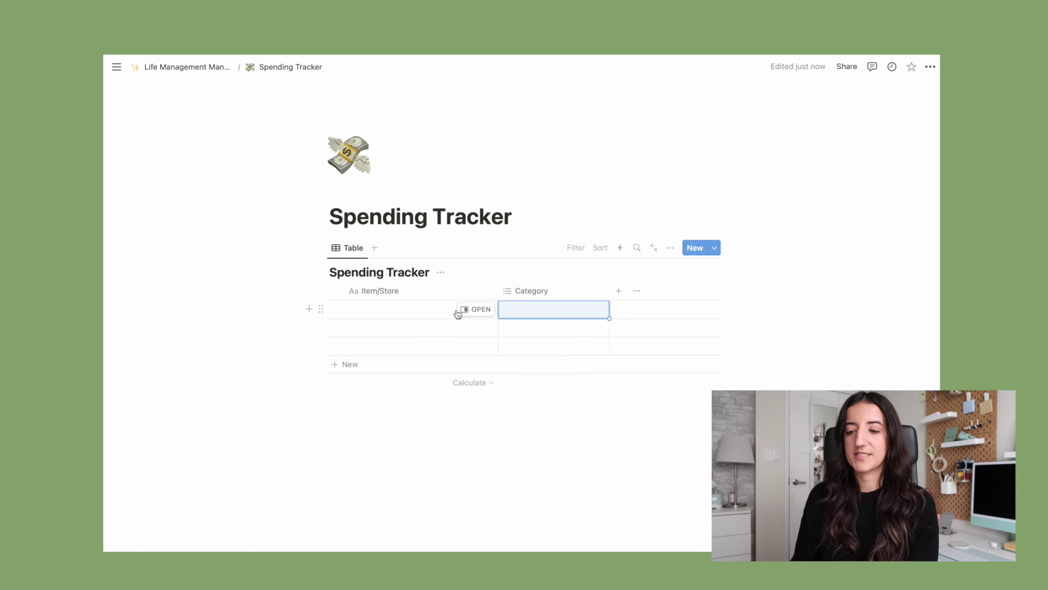
click(457, 311)
text(Abercrombie)
key(Return)
Step: Add Clothes, Grocery and Food as category tags on the Abercrombie row
click(561, 311)
text(Clothes)
key(Return)
text(Grocery)
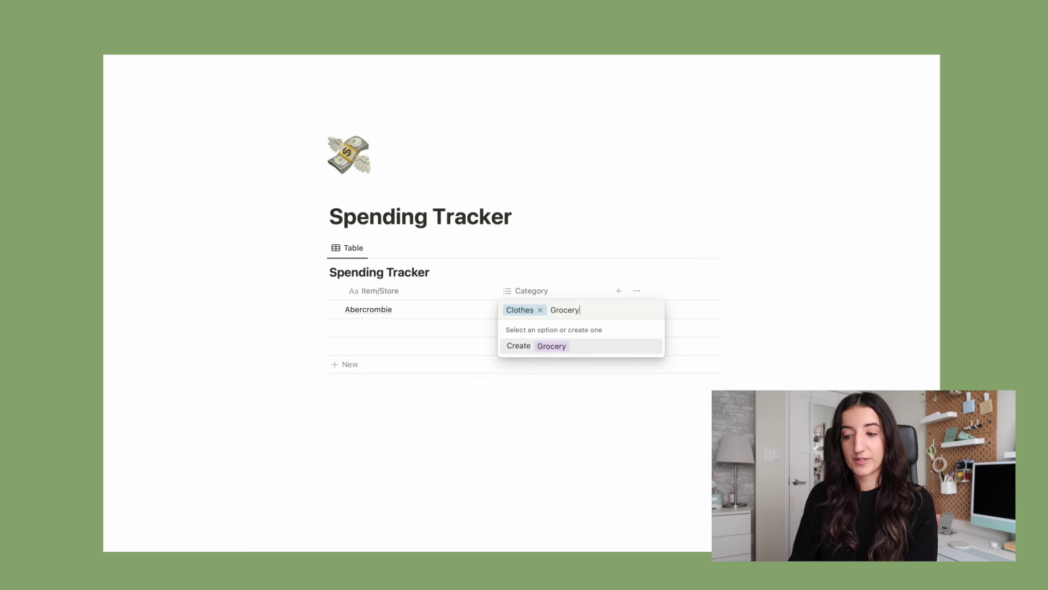
key(Return)
text(Food)
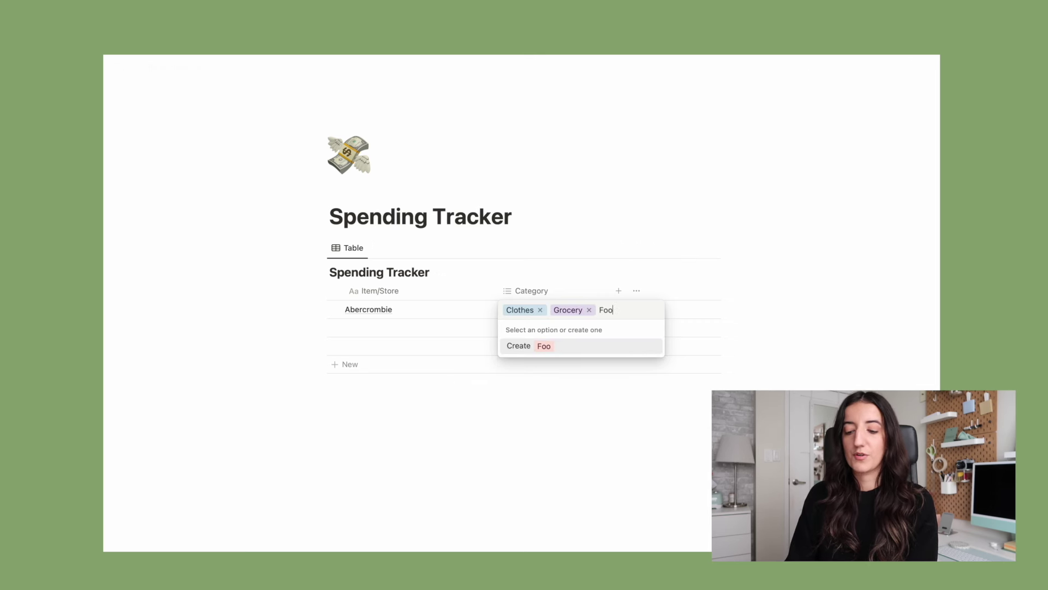
click(546, 346)
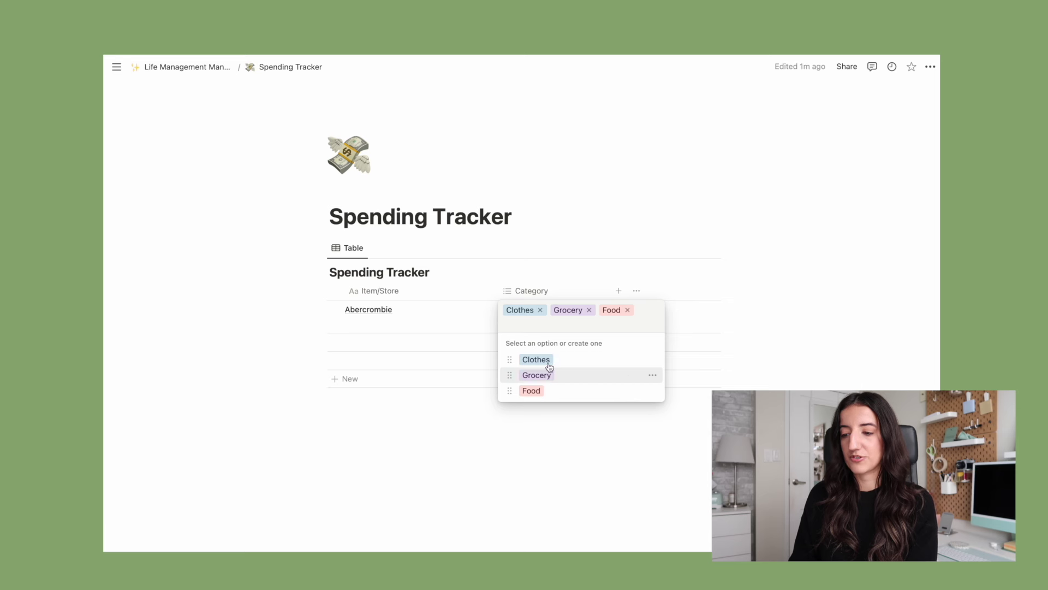
Step: Create Home, Books and Utilities tags, completing the six-tag set
text(Home)
click(552, 363)
text(Books)
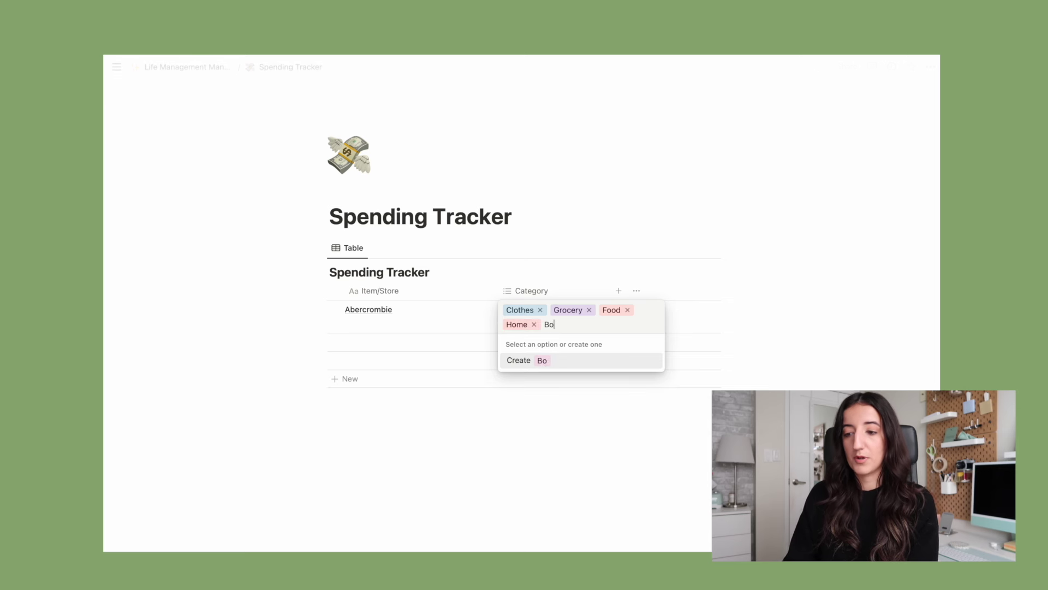
click(553, 361)
text(Utilities)
key(Return)
key(Escape)
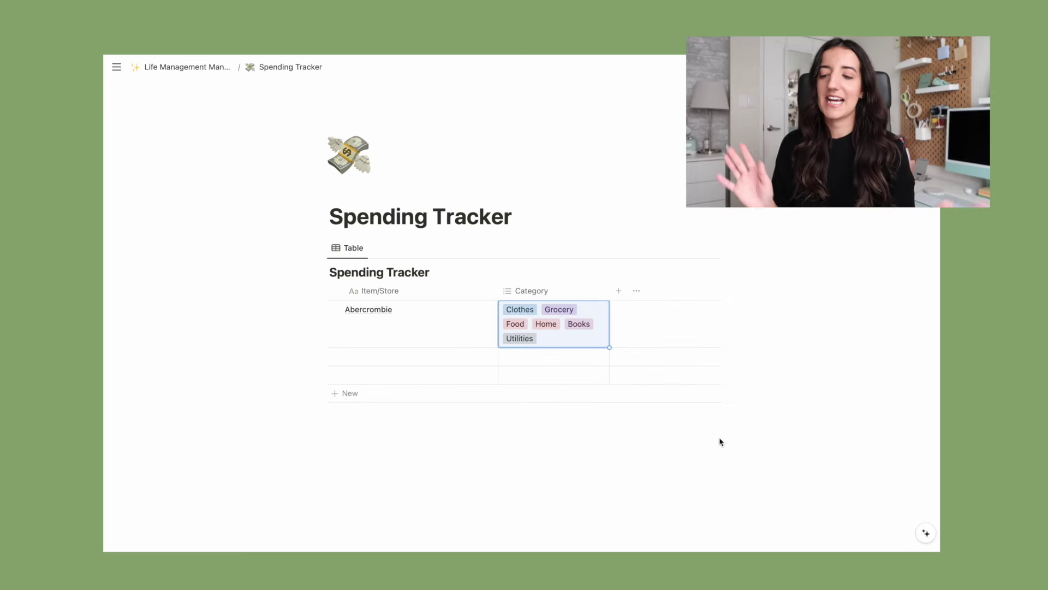
Step: Add a Date property and move it to the first column position
click(619, 290)
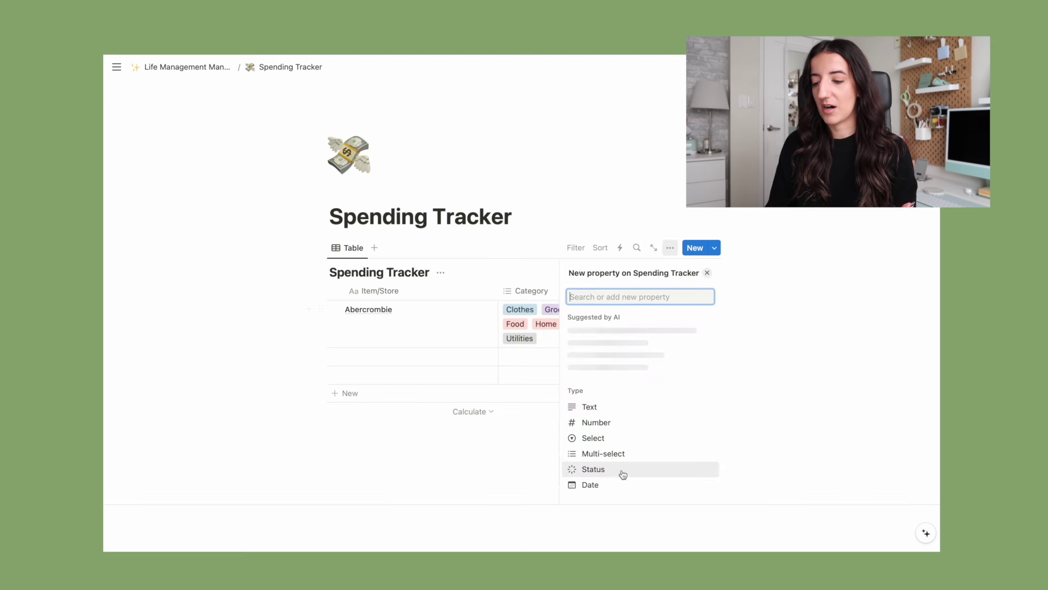
click(604, 484)
drag(604, 292, 332, 297)
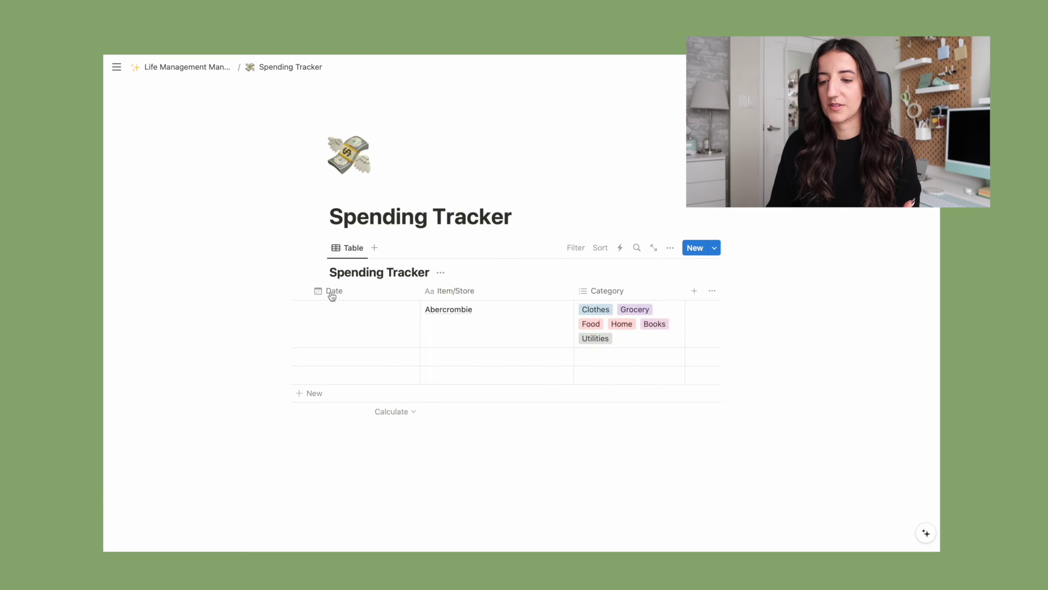
Step: Remove the Grocery and Food tags from the Abercrombie row
click(641, 317)
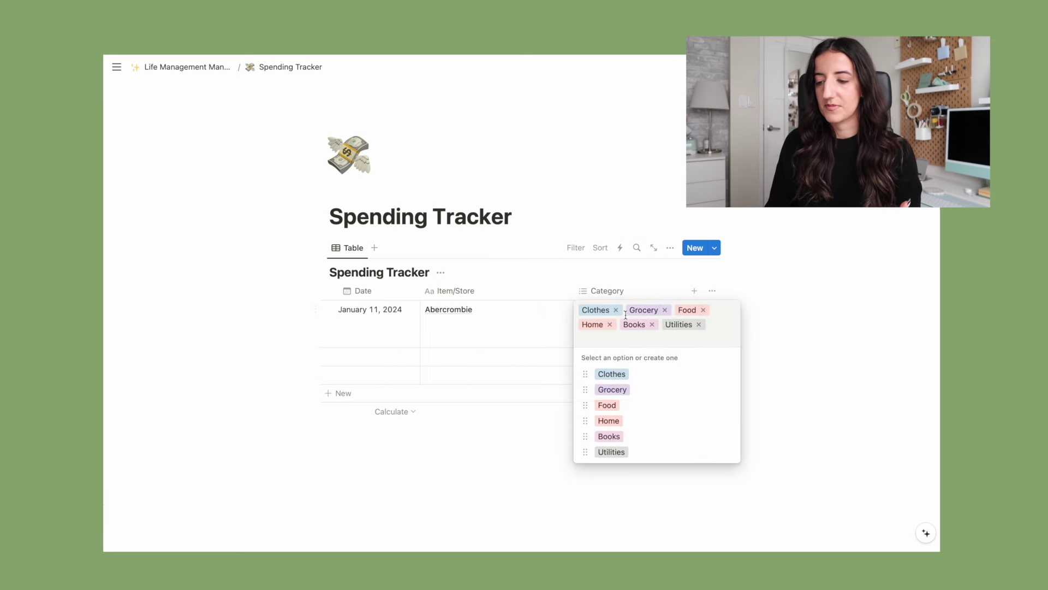
click(666, 310)
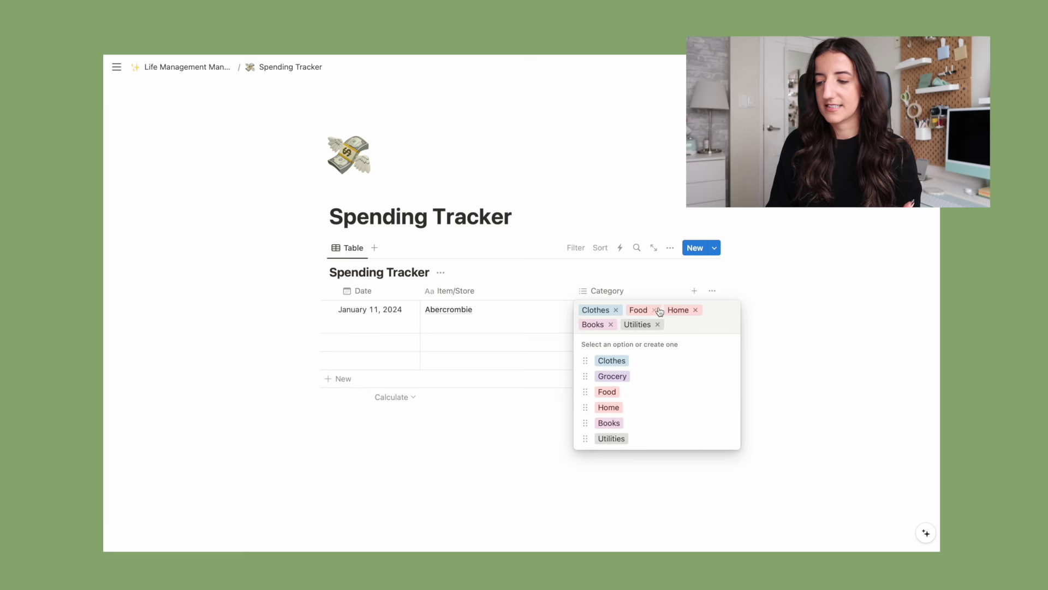
click(660, 312)
Step: Add a Number property named Amount Spent formatted as Canadian dollars
click(694, 291)
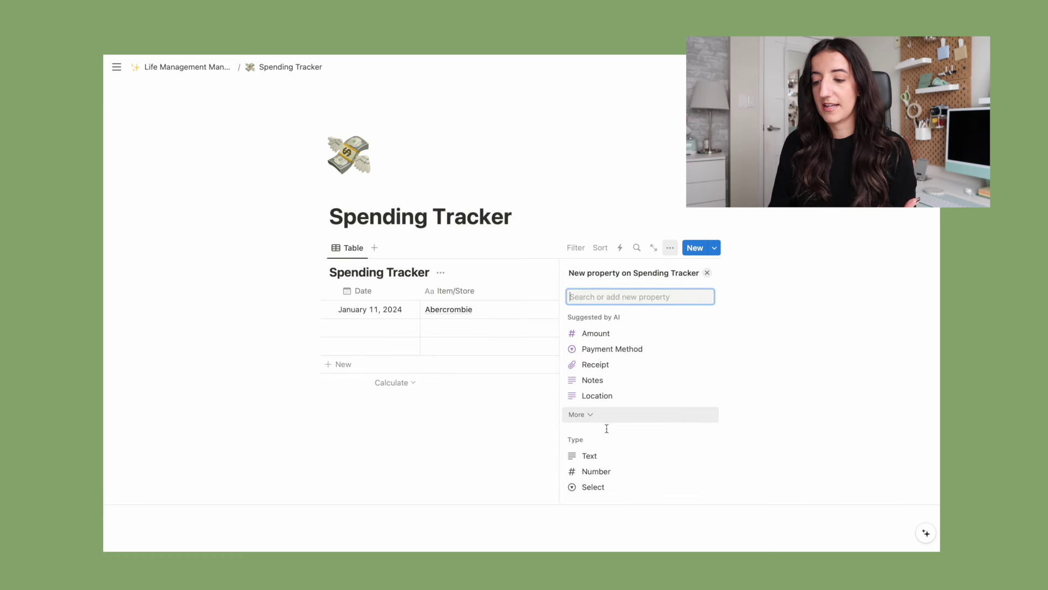
click(598, 471)
text(Amo)
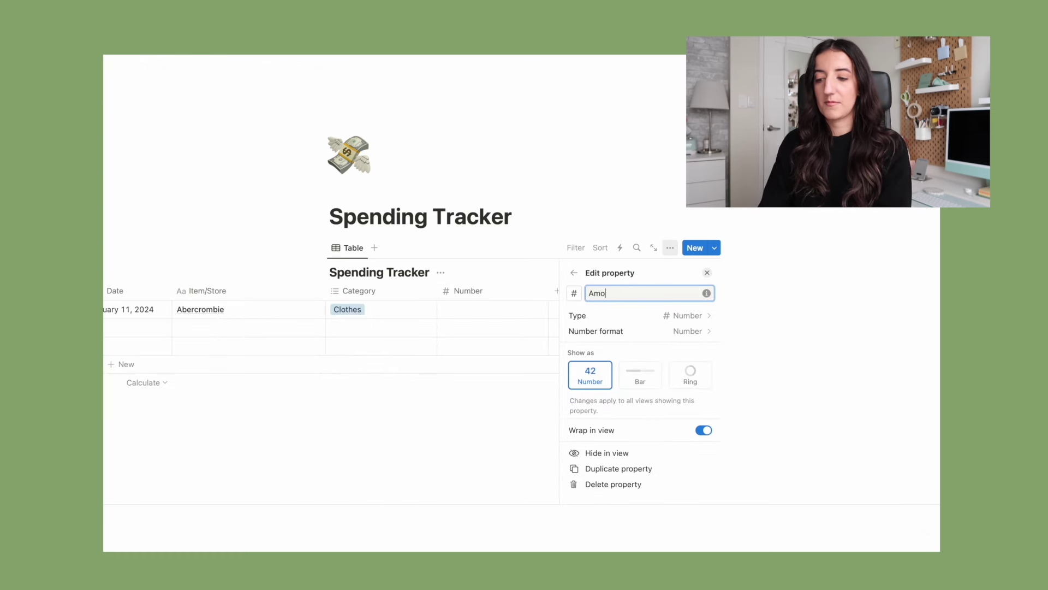
text(unt Spent)
key(BackSpace)
text(Spent)
click(692, 331)
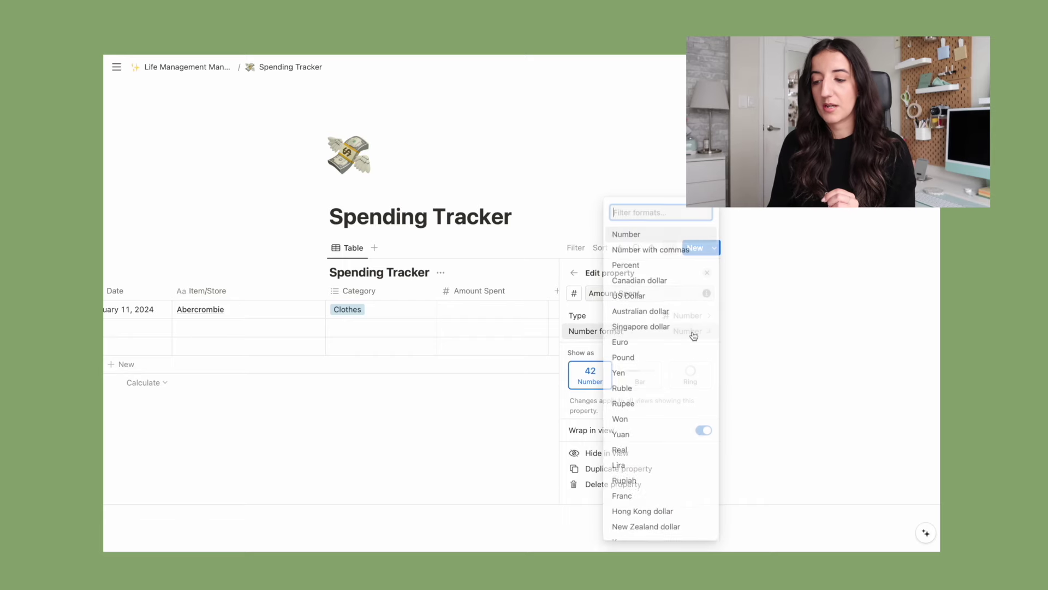
click(654, 284)
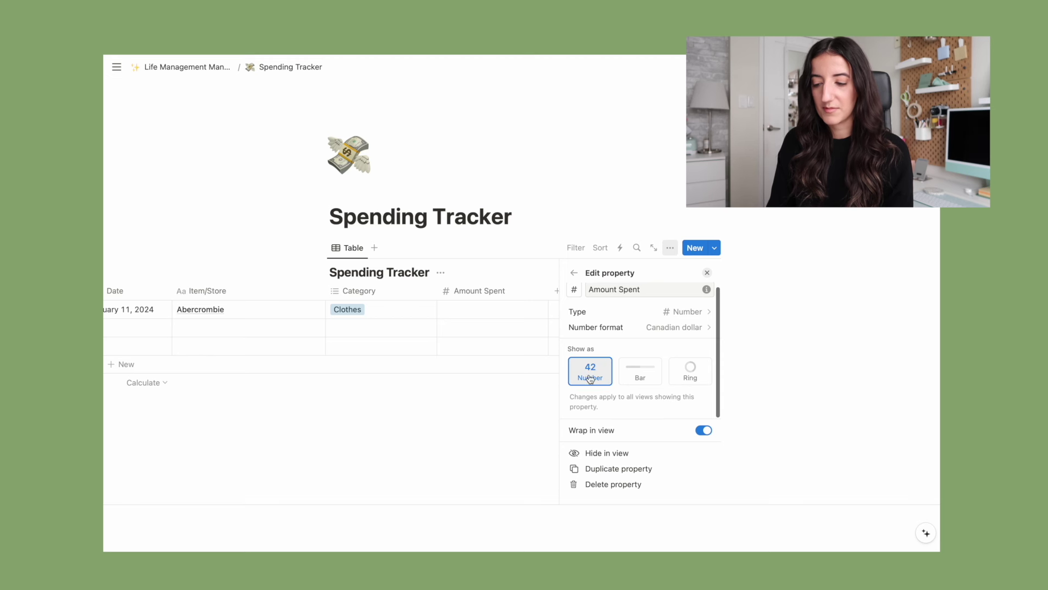
key(Escape)
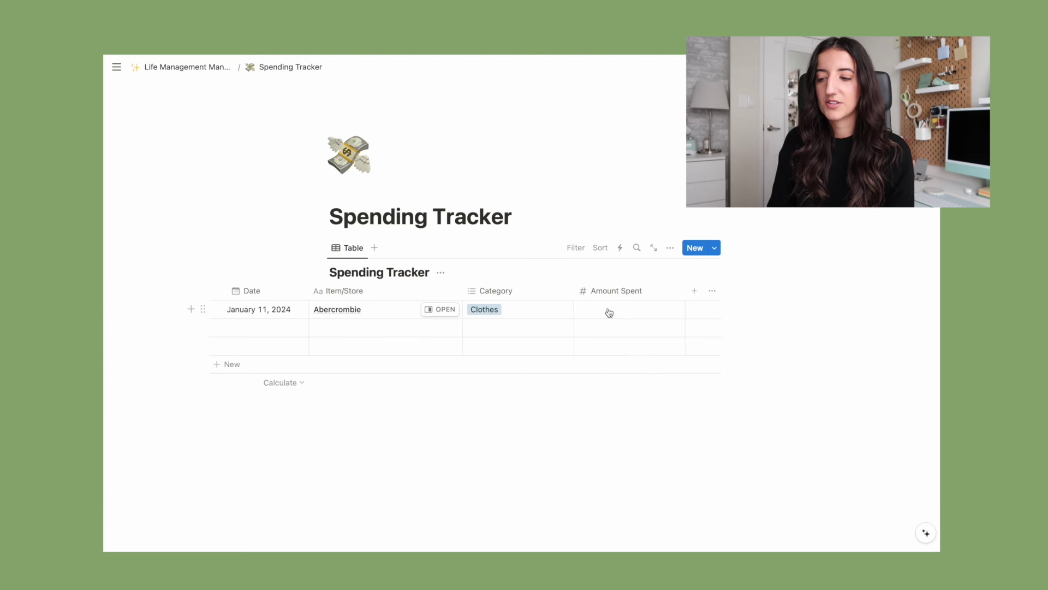
Step: Enter 95.70 as Abercrombie's Amount Spent and show the column's sum
click(609, 312)
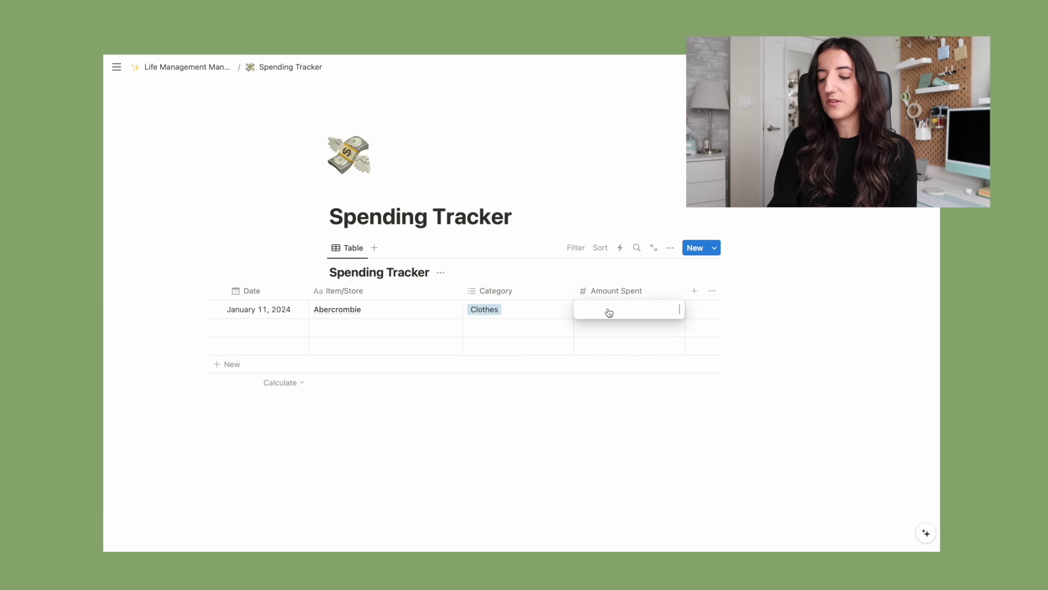
text(95.70)
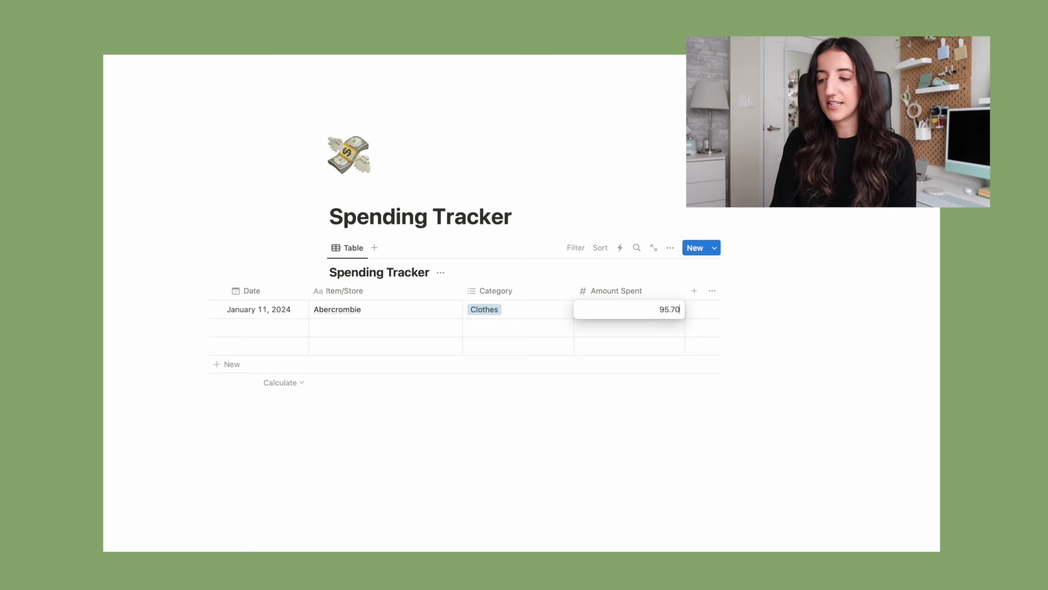
key(Return)
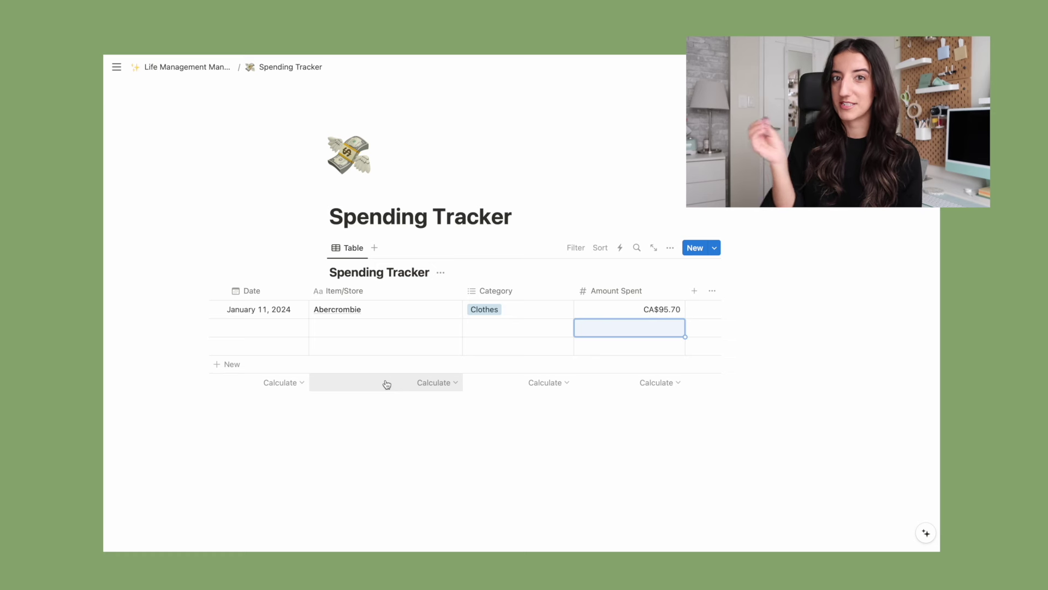
click(663, 382)
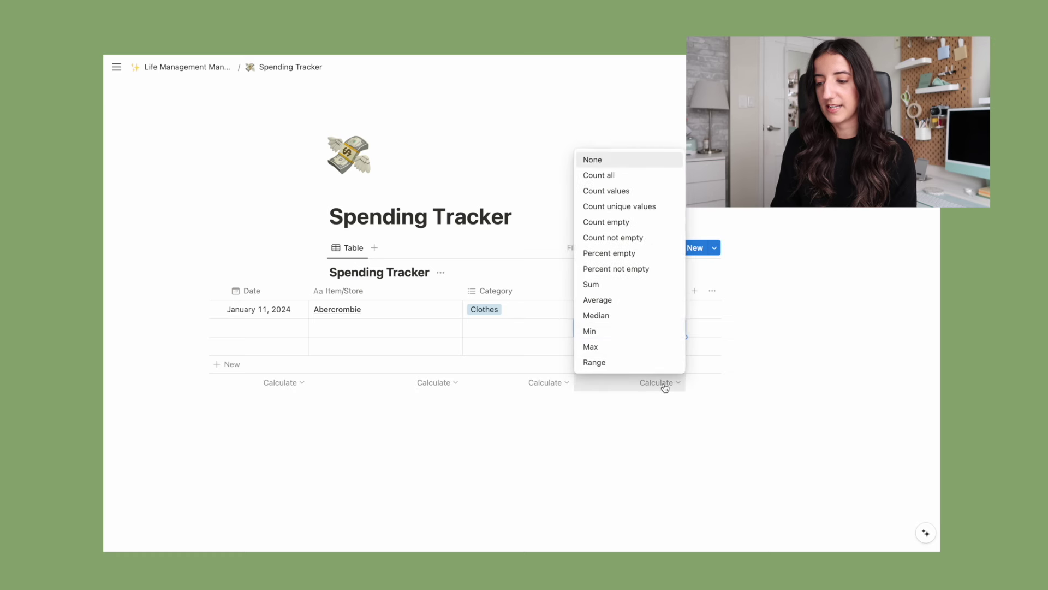
click(612, 284)
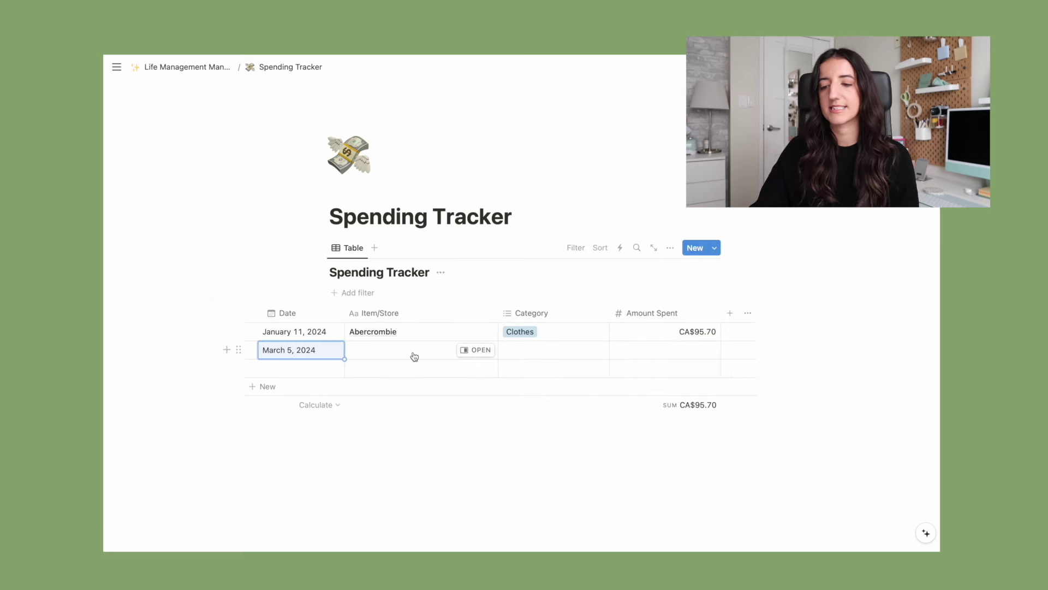
Step: Add a March 5, 2024 Sobeys row tagged Grocery with amount 164
click(415, 356)
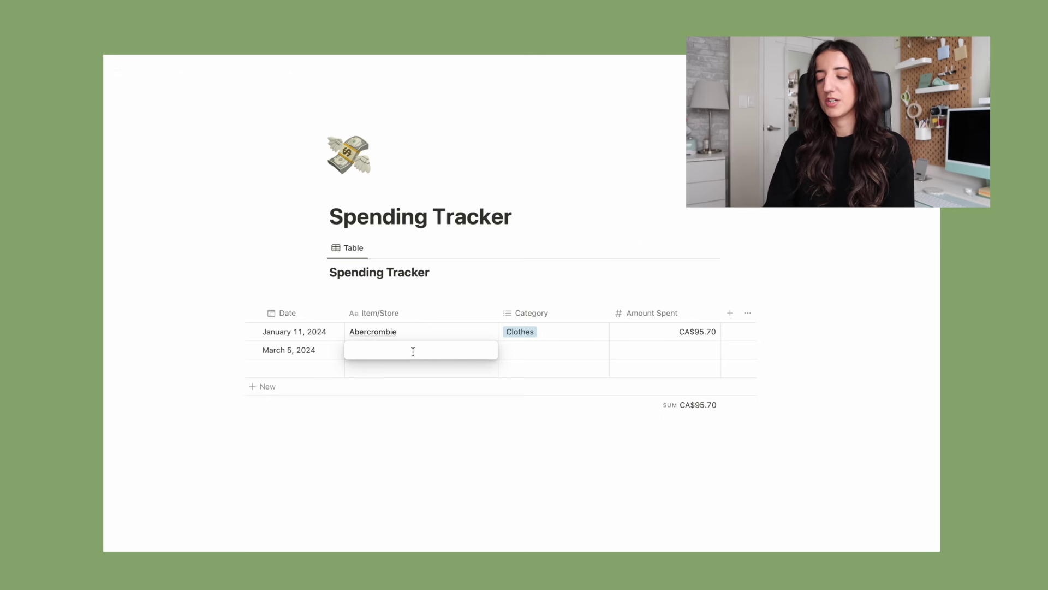
key(Tab)
text(G)
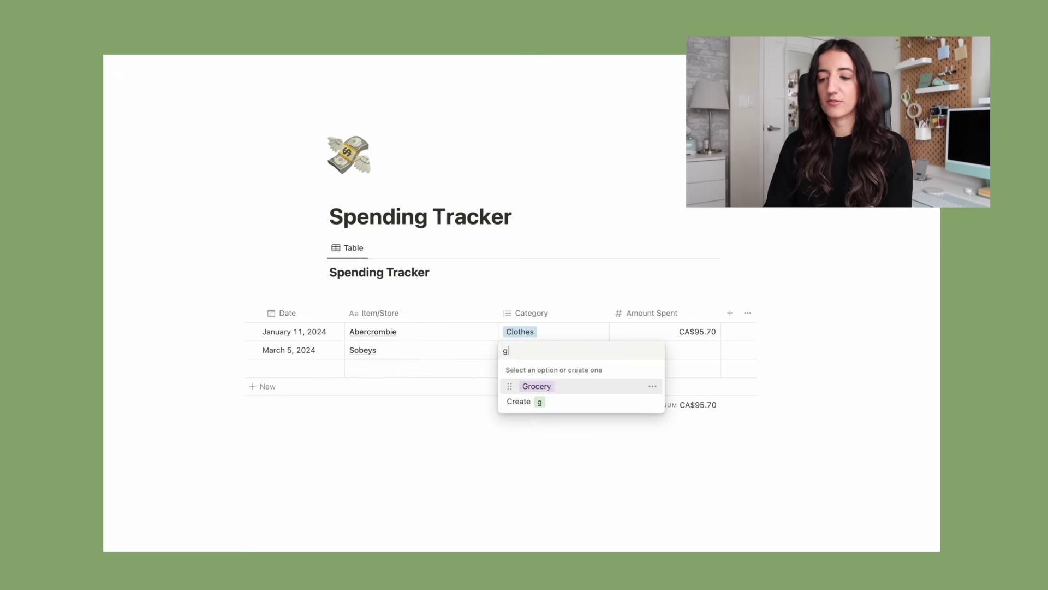
key(Return)
click(685, 352)
text(164)
key(Return)
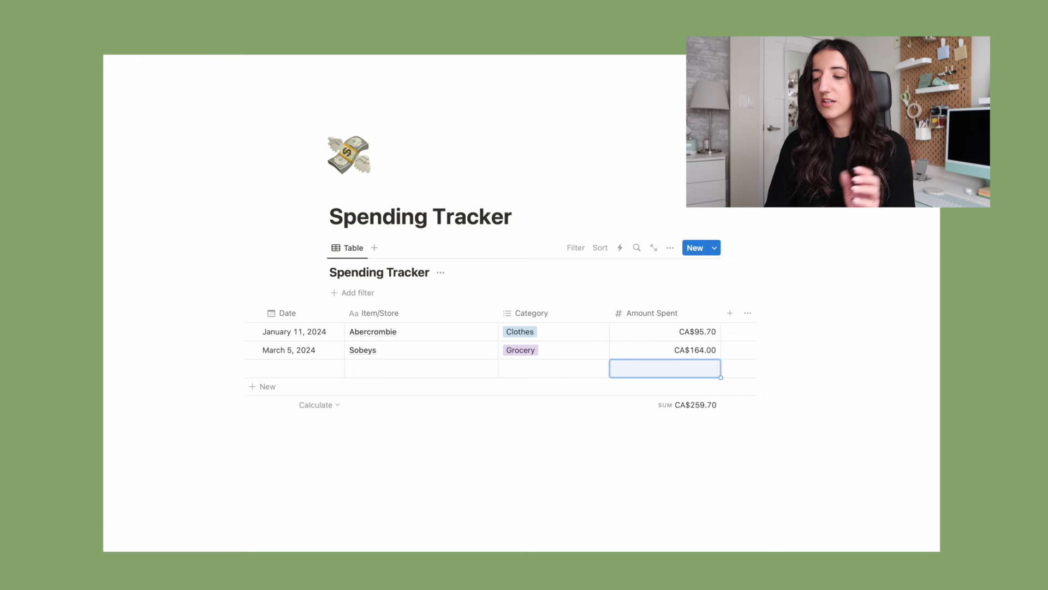
click(761, 461)
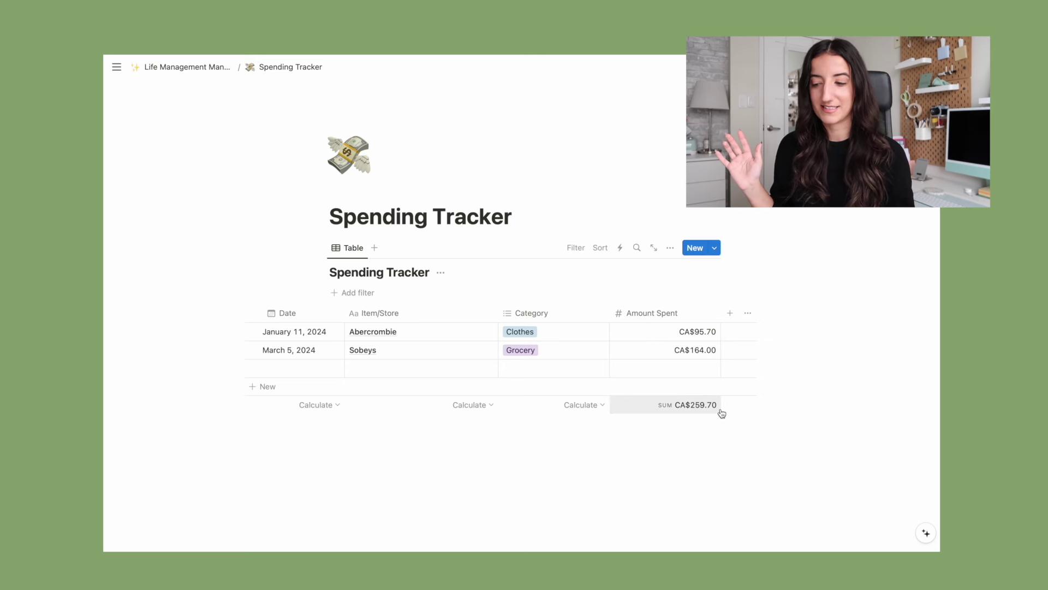
Step: Add a Date filter limited to This month
click(370, 296)
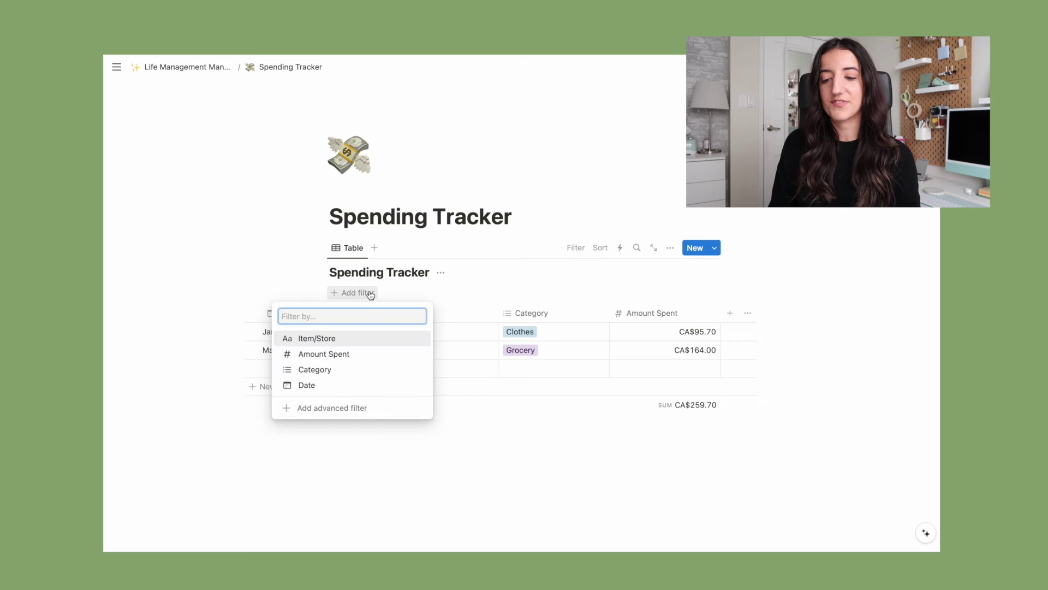
click(306, 385)
click(392, 330)
click(393, 381)
click(630, 433)
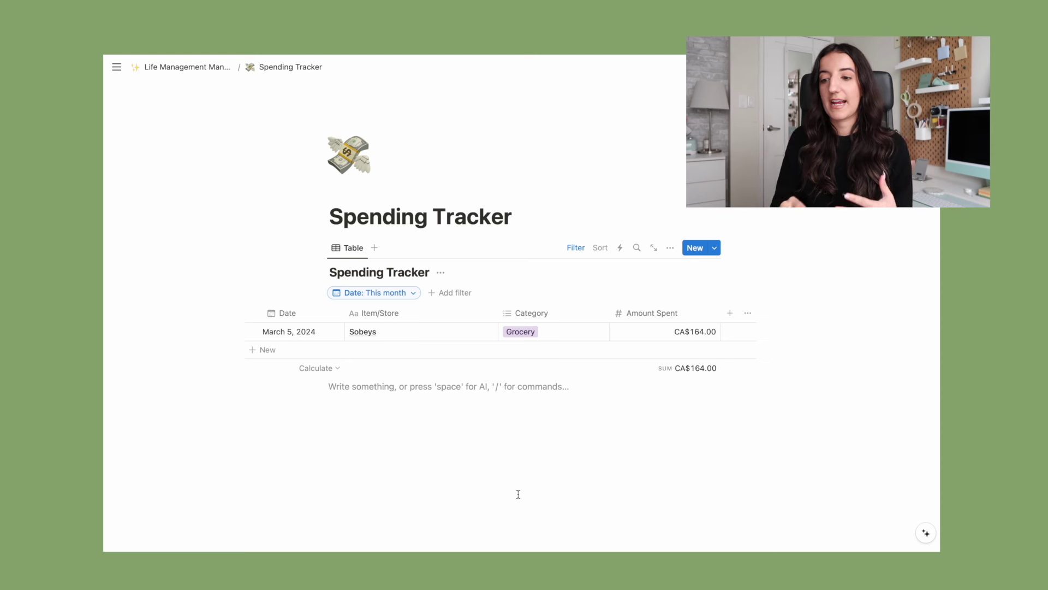
Step: Add a Category filter for Clothes and delete the This month date filter
click(435, 294)
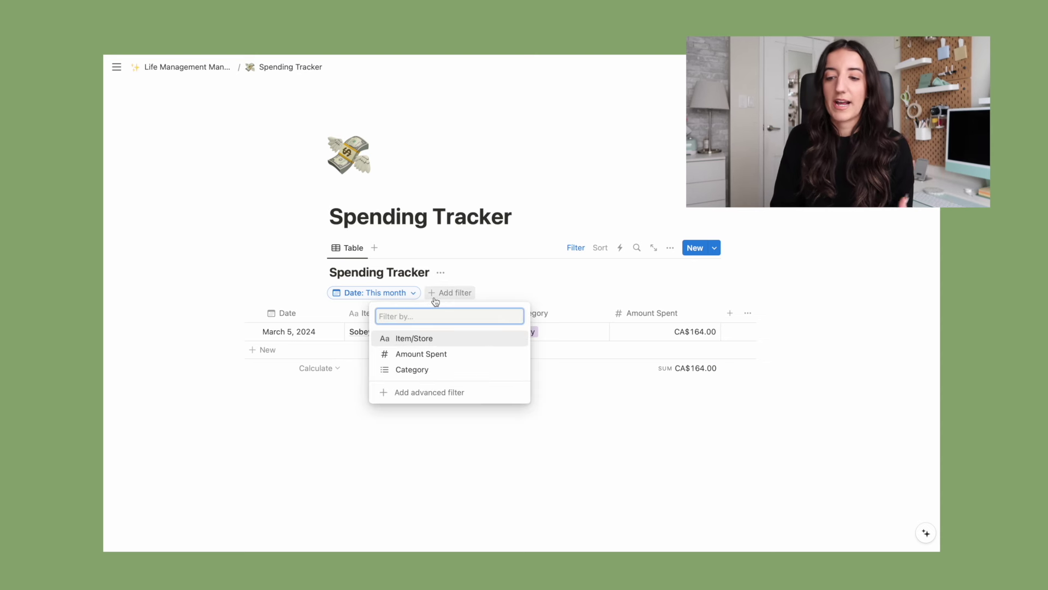
click(423, 370)
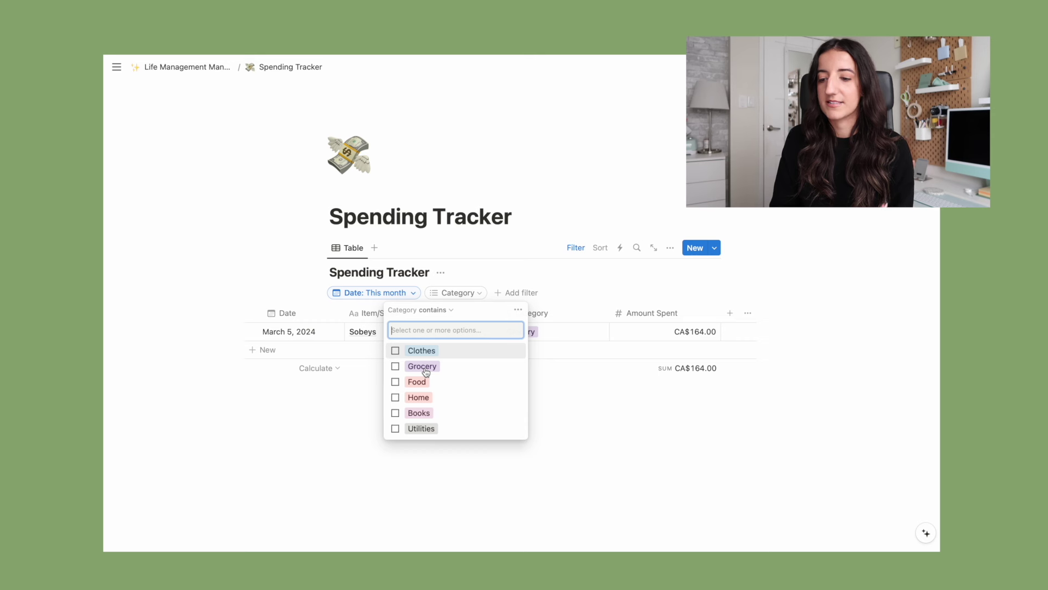
click(395, 352)
click(583, 399)
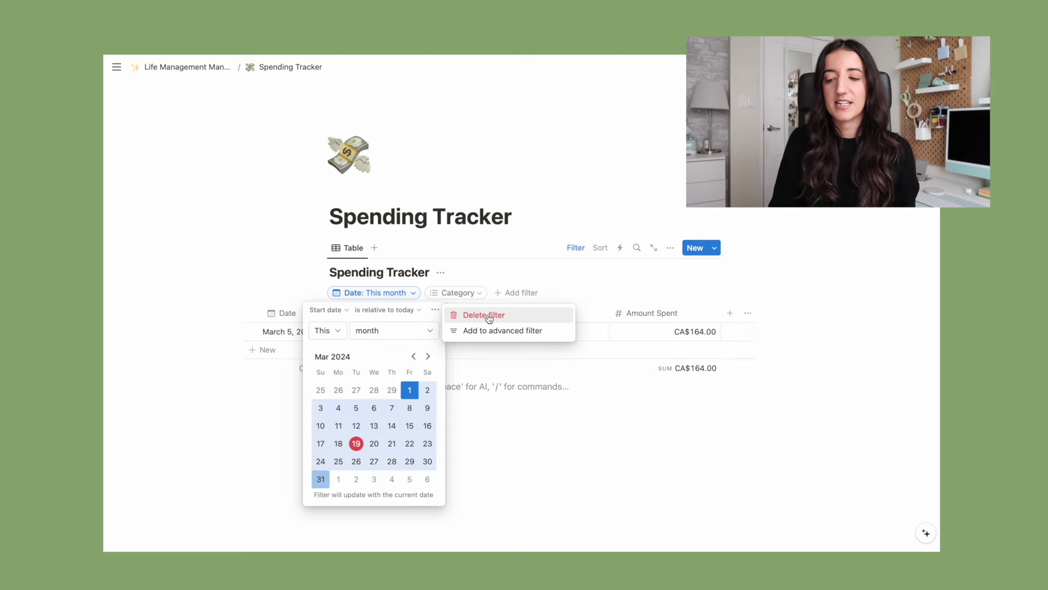
click(487, 317)
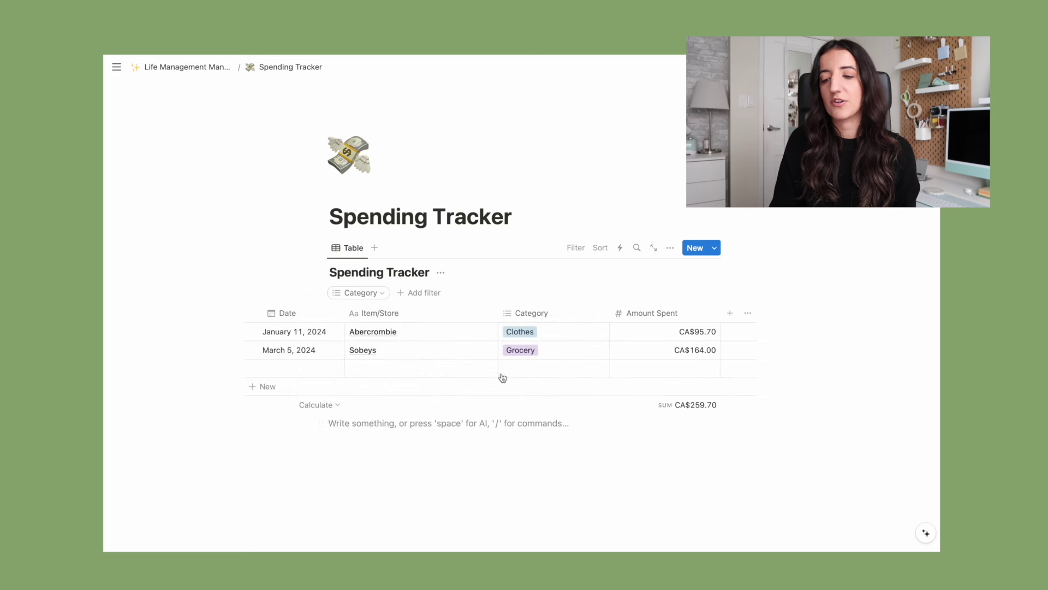